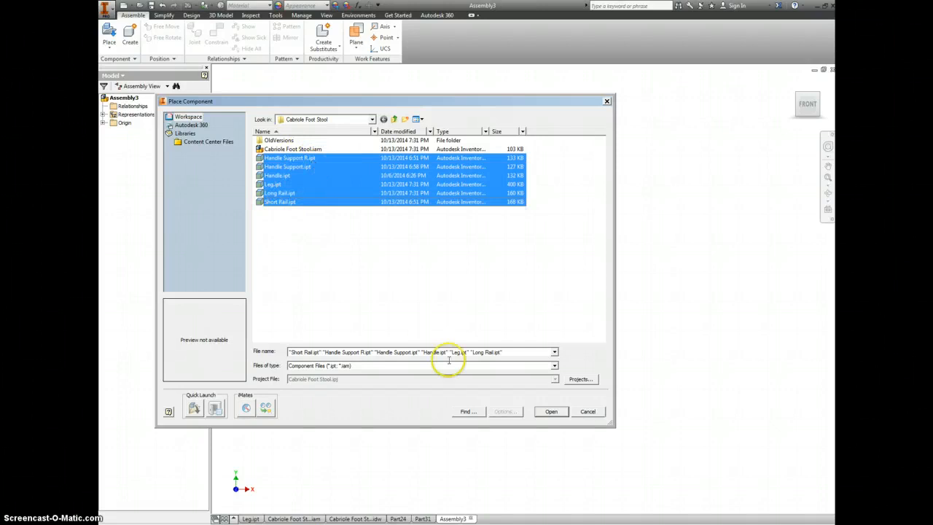
Place one instance of each of the six selected foot stool parts into the assembly
click(552, 412)
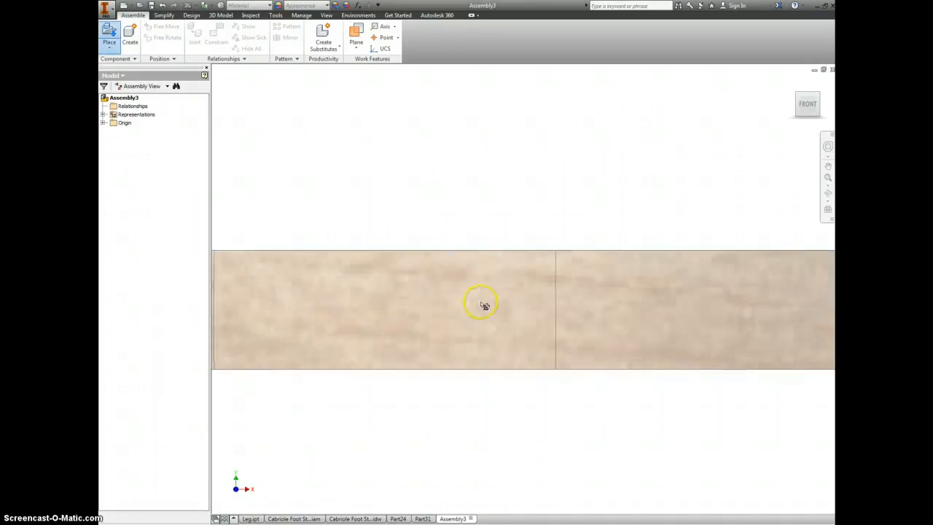
click(478, 310)
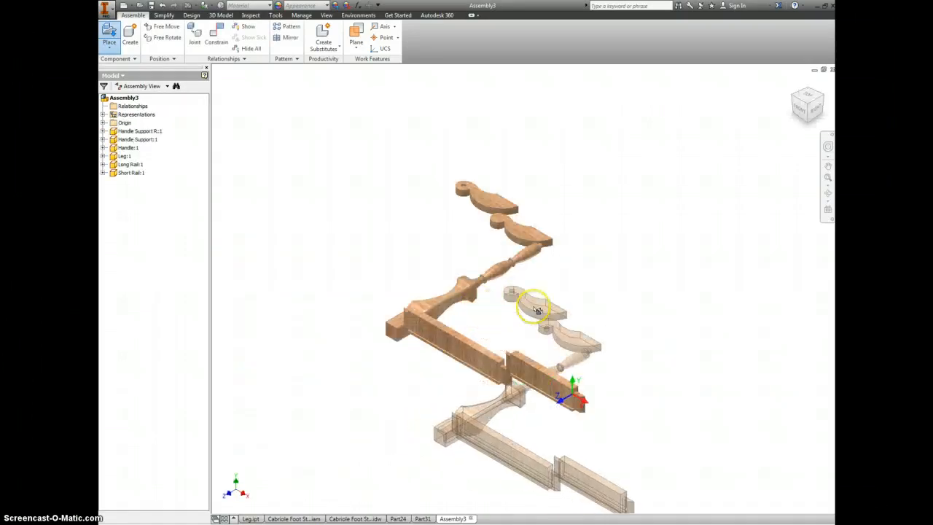
right_click(535, 310)
click(559, 308)
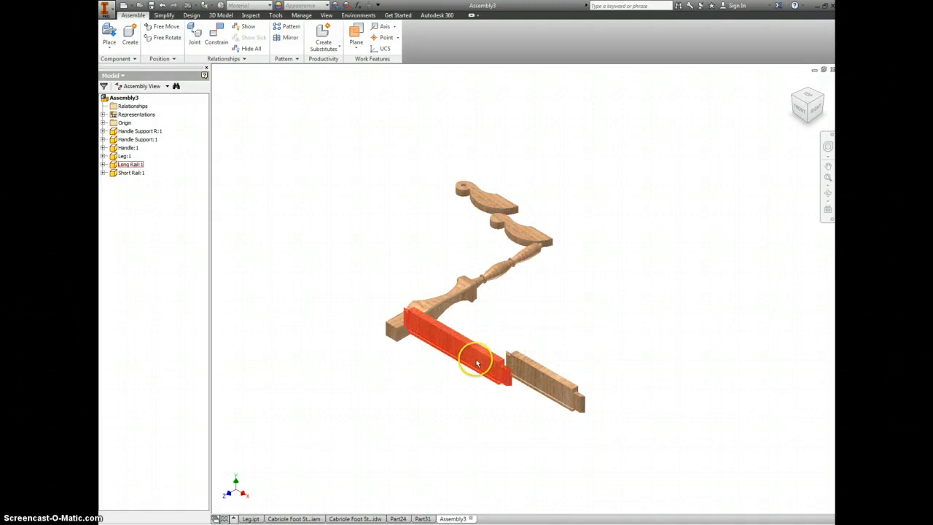
Spread the leg, handle, handle support and both rails apart so that no parts overlap
drag(474, 358, 624, 318)
drag(427, 302, 354, 244)
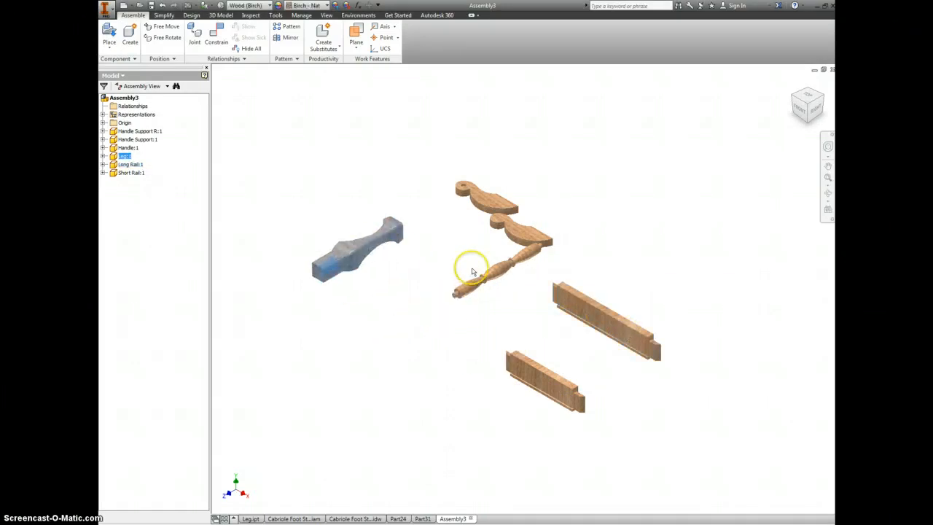
drag(474, 277, 413, 332)
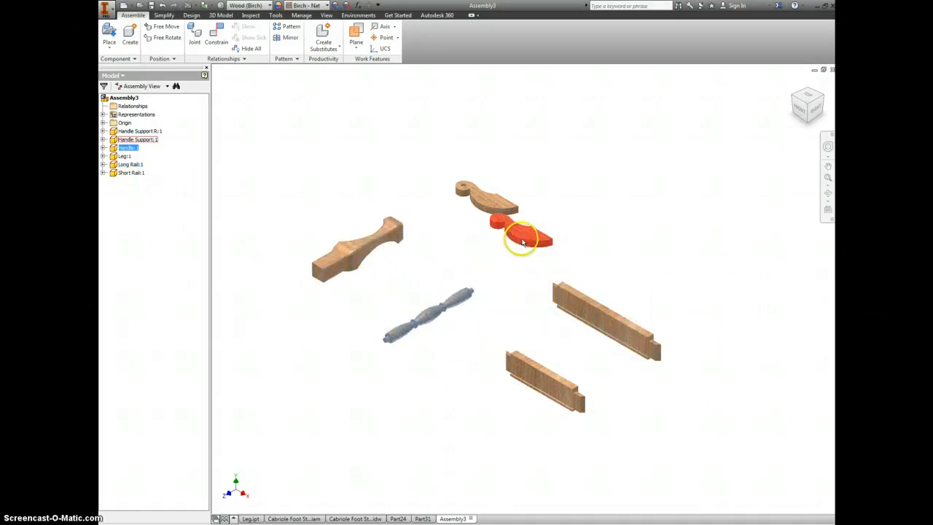
drag(511, 239, 610, 198)
drag(595, 311, 558, 292)
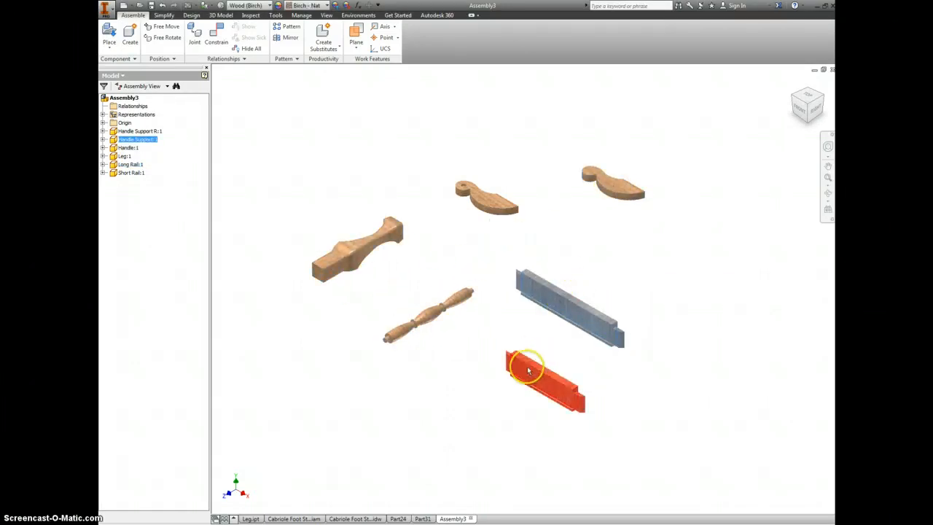
drag(531, 370, 477, 344)
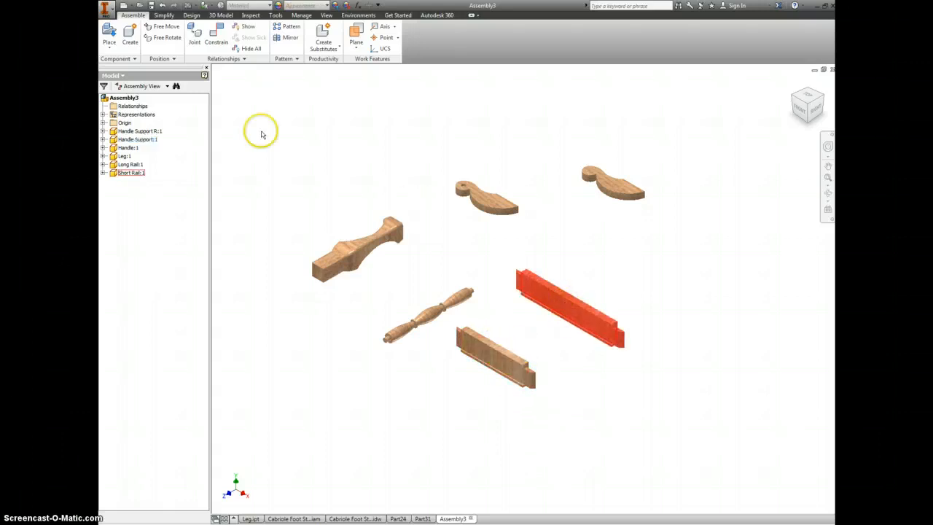
click(260, 131)
Place three more instances of Leg.ipt in a row beside the first leg
click(110, 36)
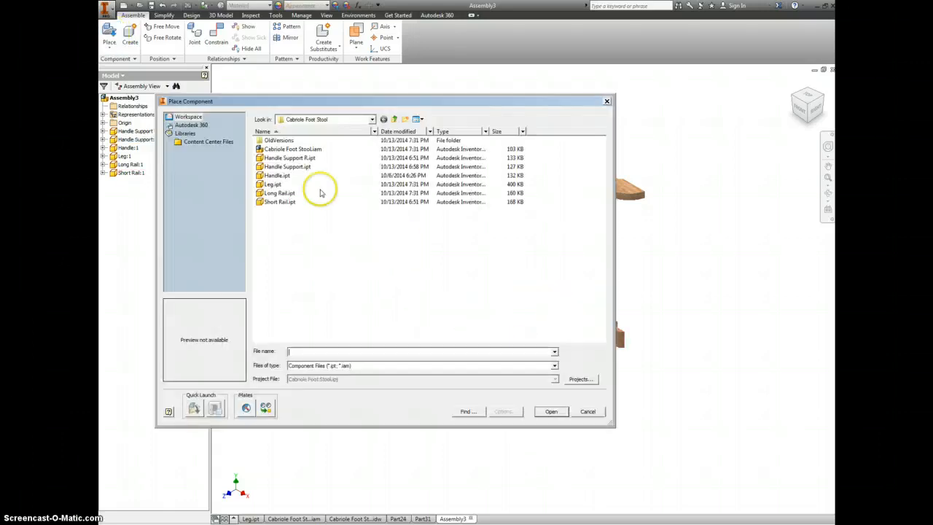
click(277, 184)
click(551, 411)
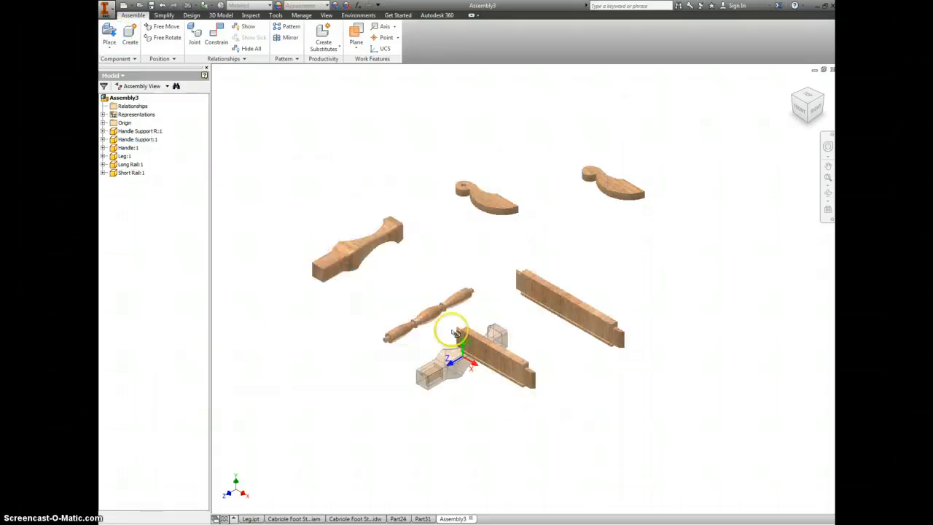
click(341, 249)
click(324, 225)
click(300, 191)
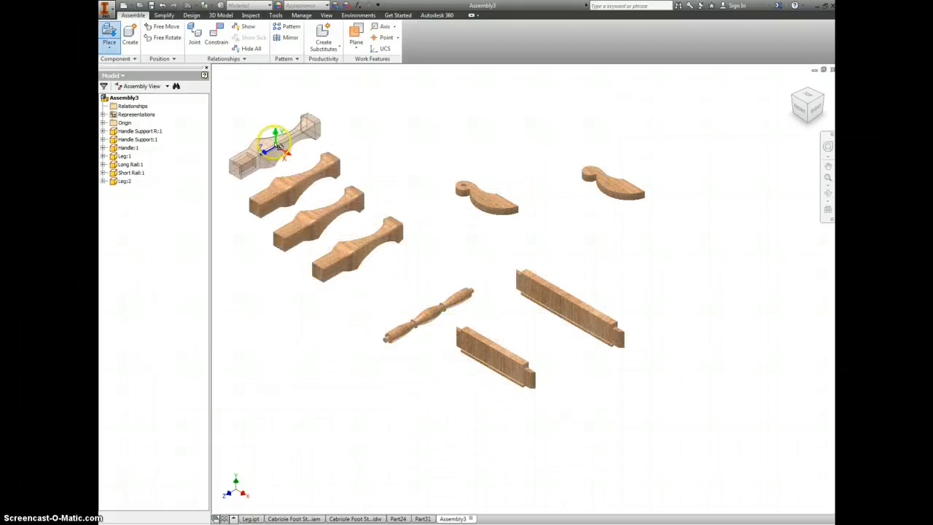
click(278, 149)
right_click(386, 156)
click(408, 154)
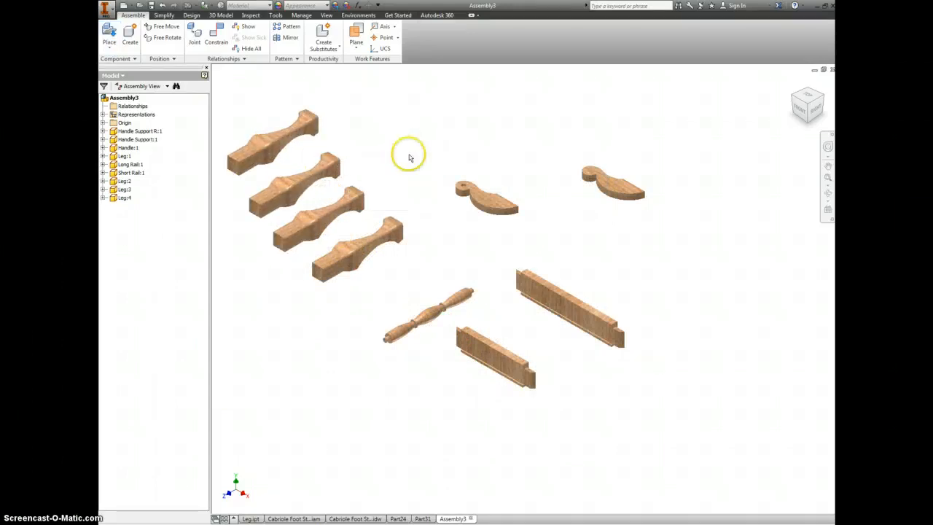
Place a second Long Rail.ipt and Short Rail.ipt together, and move the new short rail away from the long one
click(109, 31)
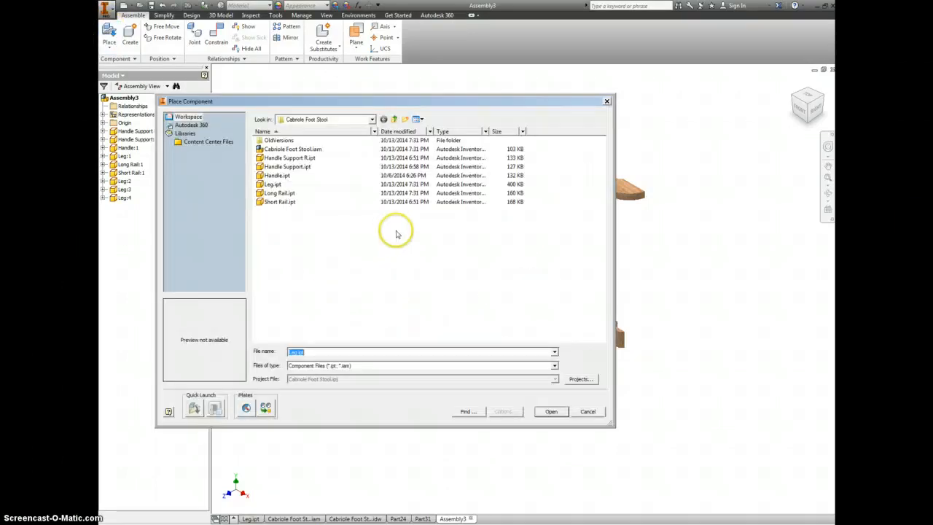
click(284, 193)
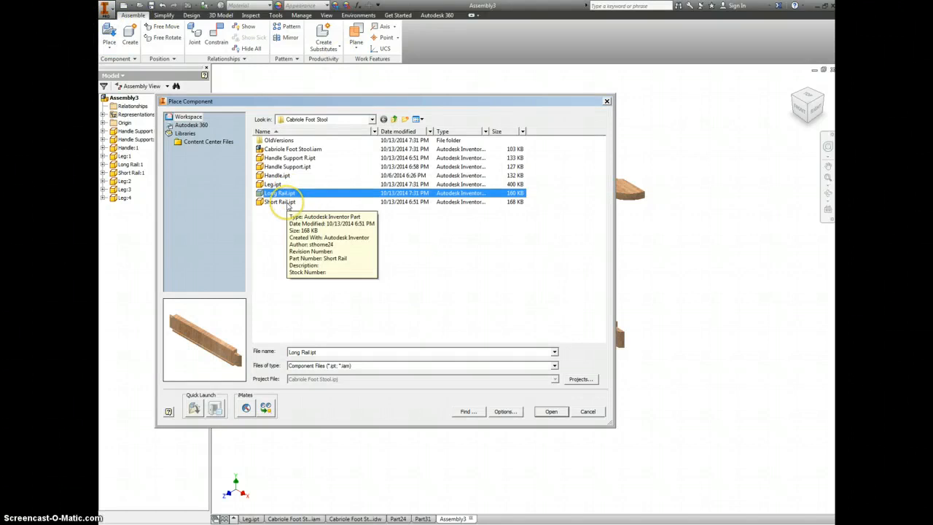
click(561, 412)
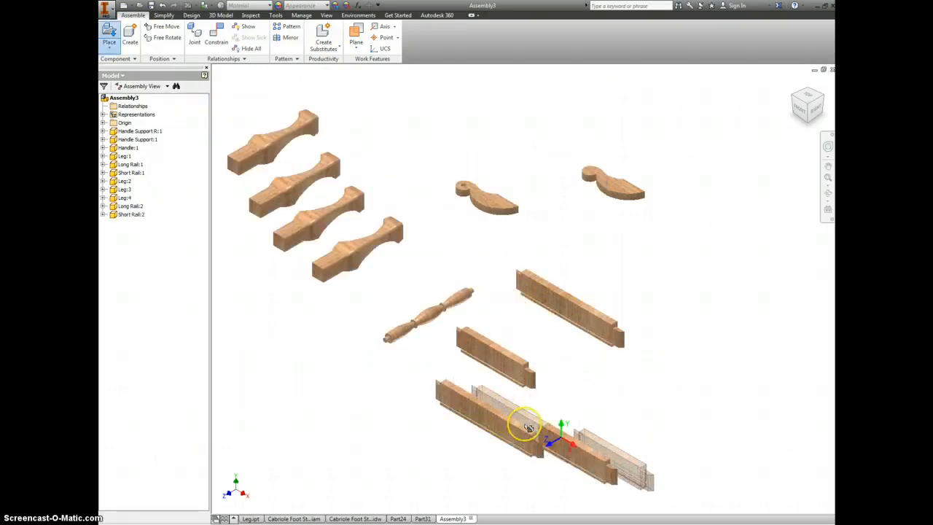
key(Escape)
drag(556, 440, 618, 375)
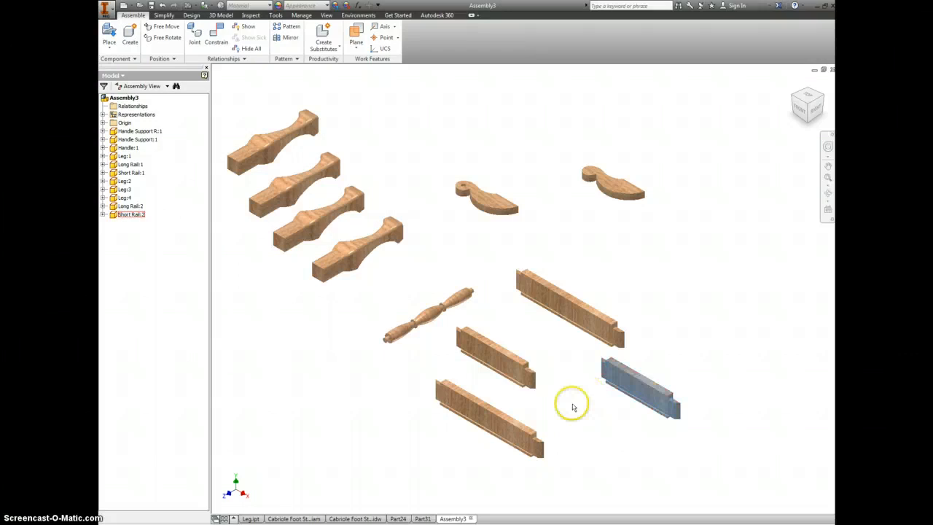
click(567, 405)
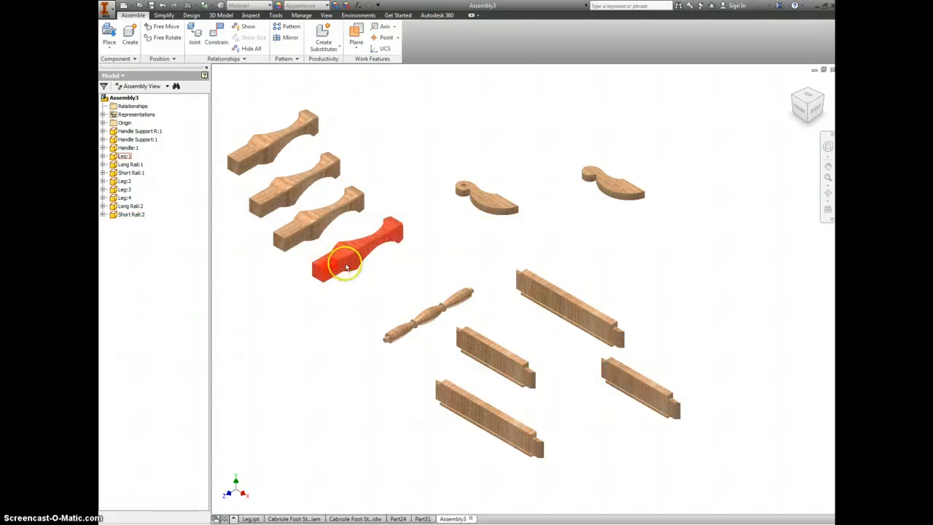
Ground the first long rail, Long Rail:1, so it stays fixed in the assembly
right_click(554, 296)
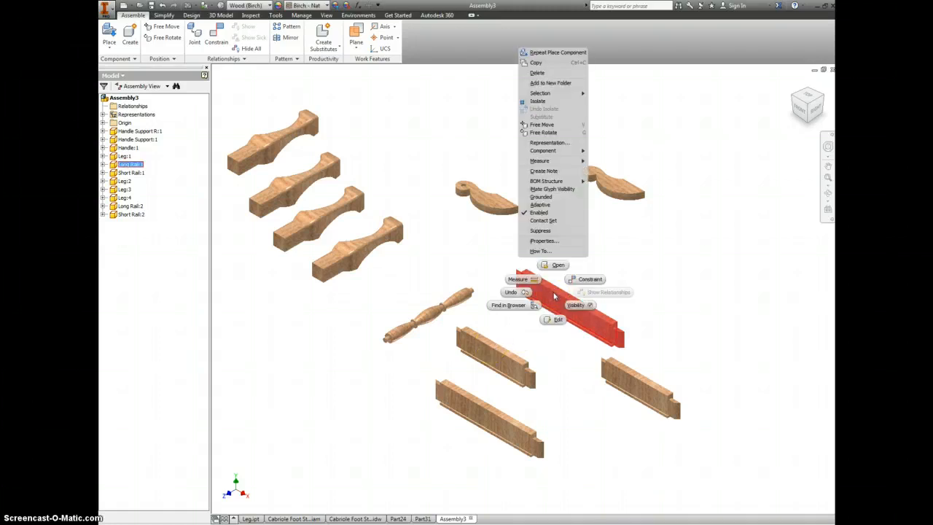
click(543, 197)
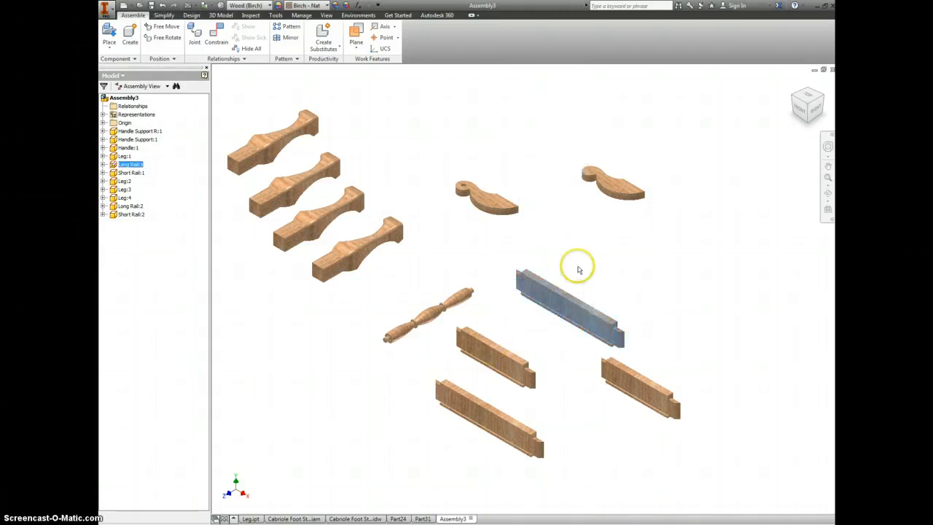
click(583, 317)
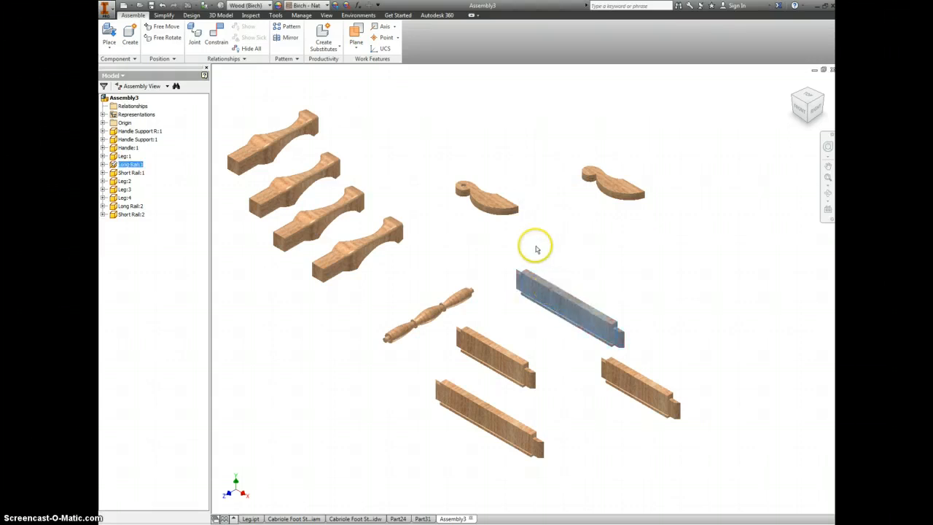
click(553, 250)
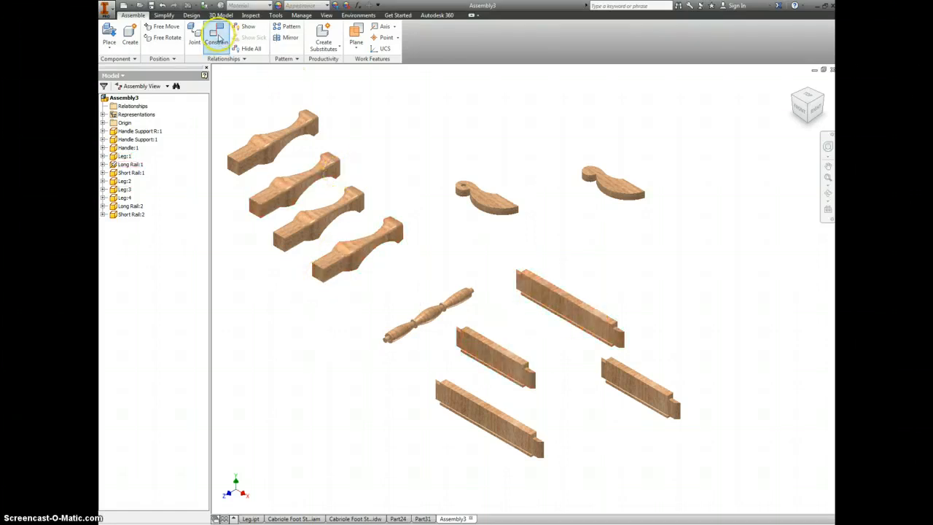
Mate the shoulder face at the end of the grounded long rail to the mortised face of Leg:1 with 0.000 in offset
click(216, 35)
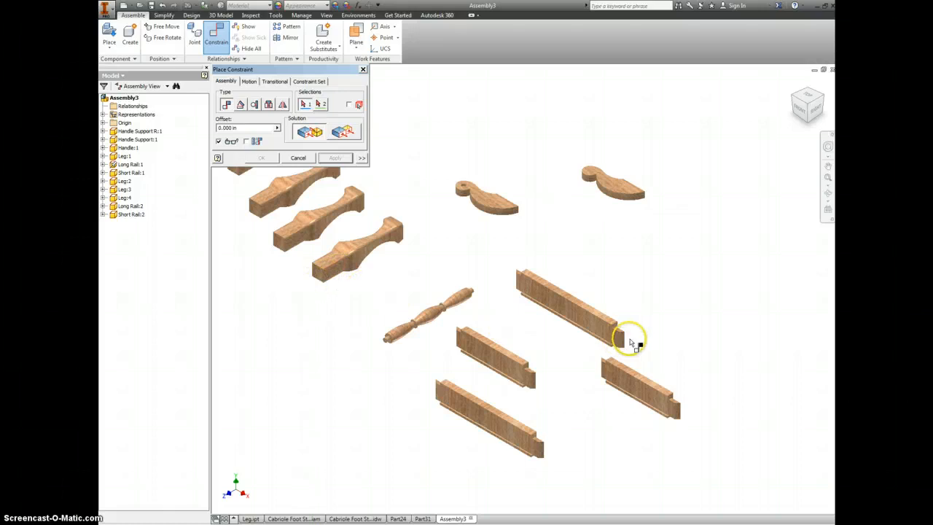
scroll(615, 329, down, 2)
scroll(614, 326, down, 3)
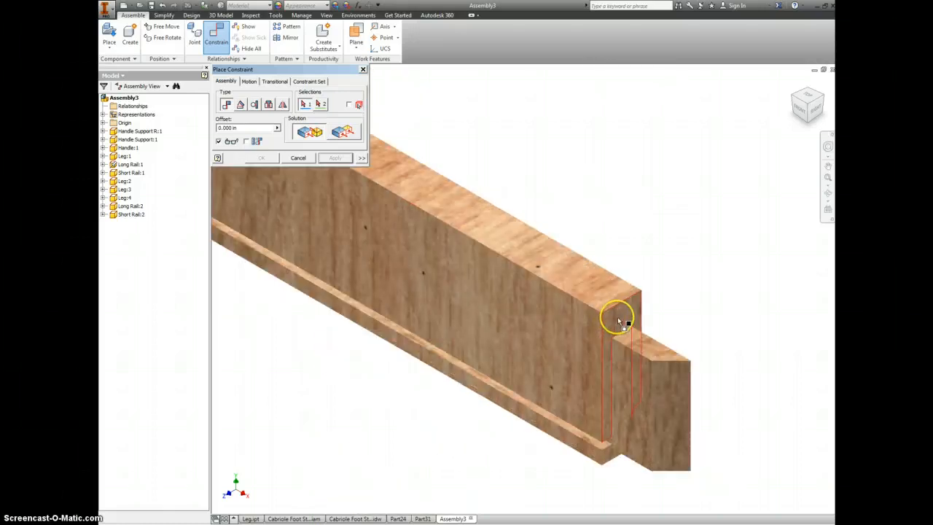
scroll(618, 321, up, 5)
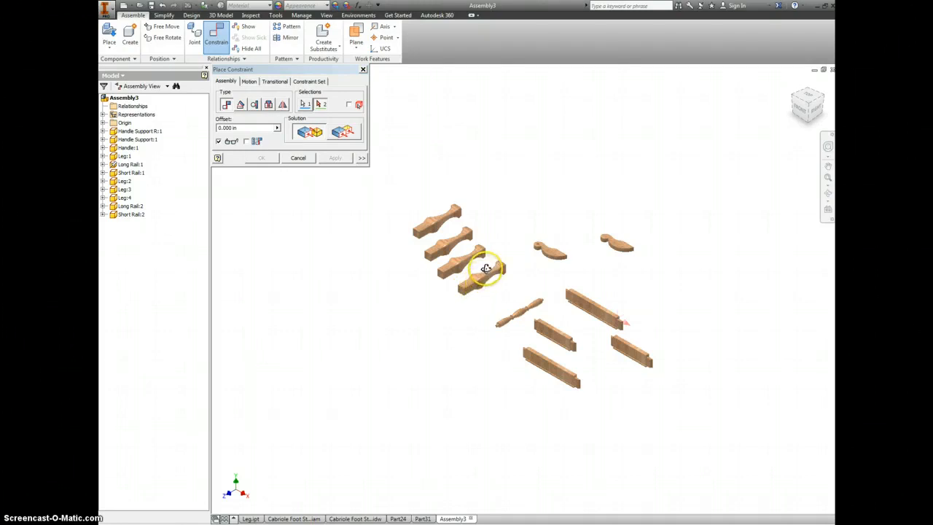
click(802, 111)
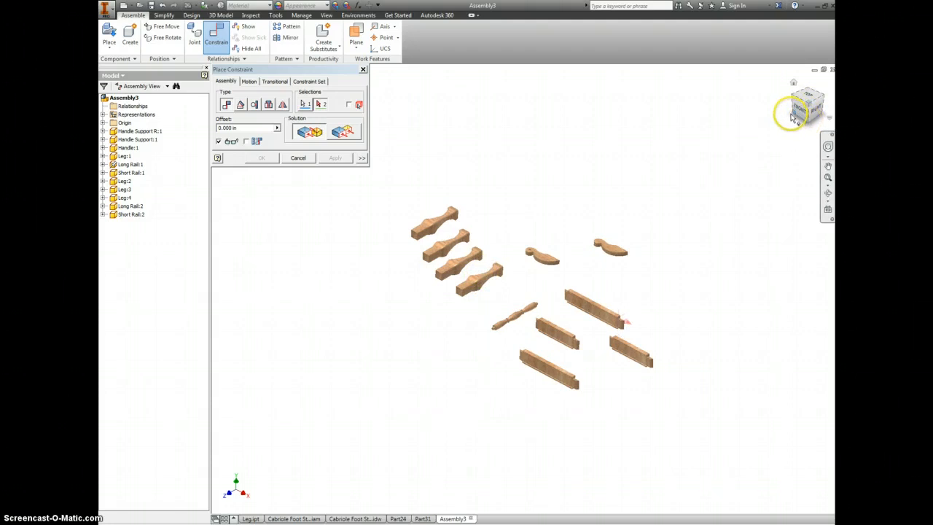
drag(793, 120, 543, 206)
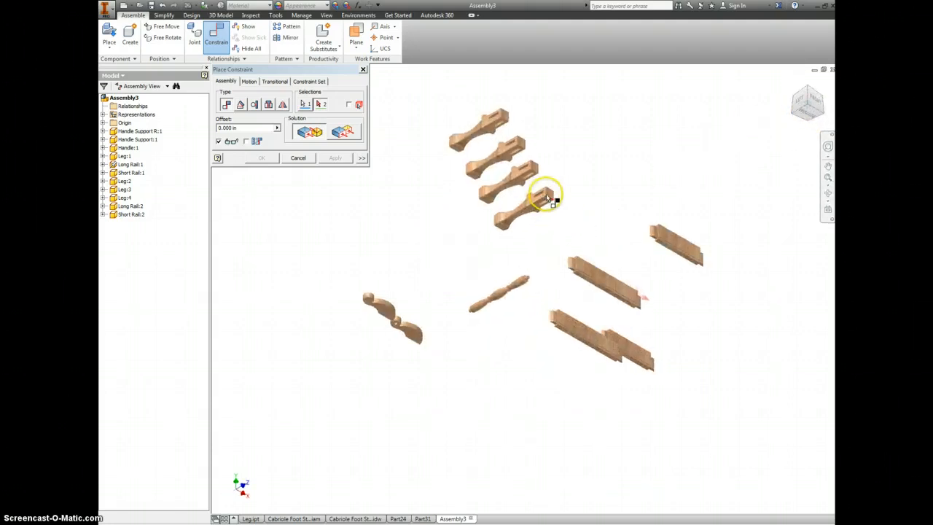
scroll(551, 201, up, 5)
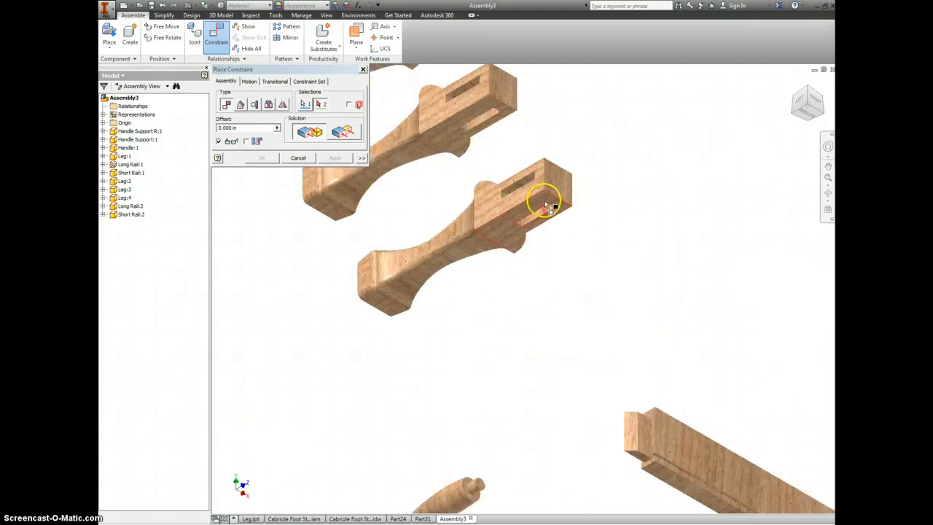
click(546, 204)
scroll(620, 246, down, 5)
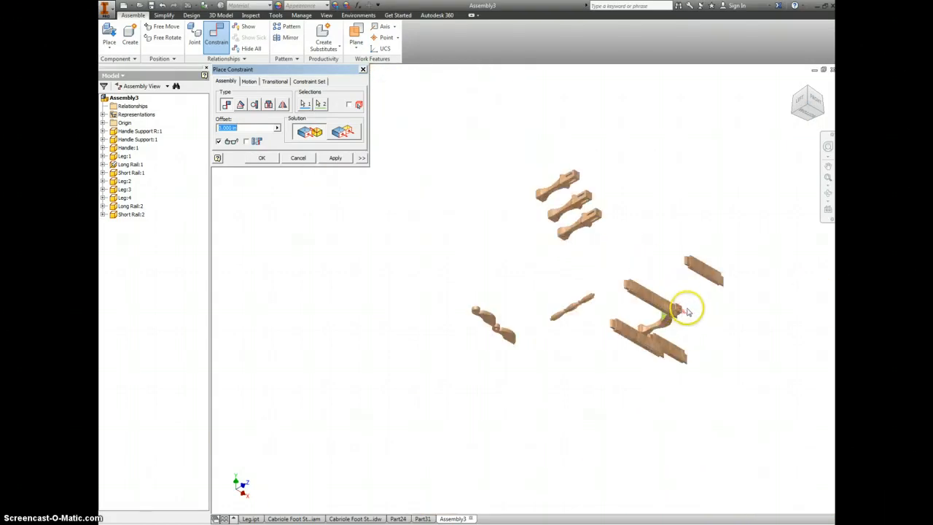
click(356, 159)
Finish constraining and slide the mated leg clear of the long rail's end to expose its mortise
scroll(692, 316, up, 8)
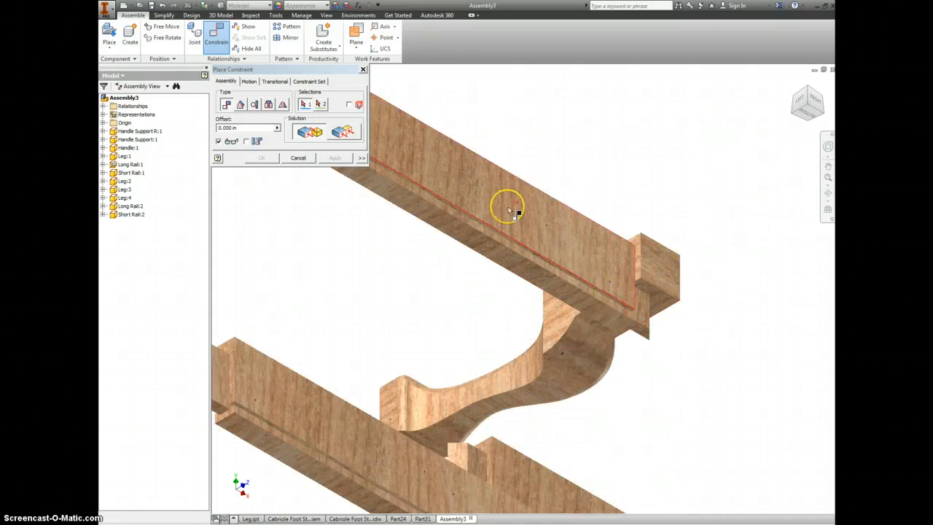
click(362, 70)
click(370, 136)
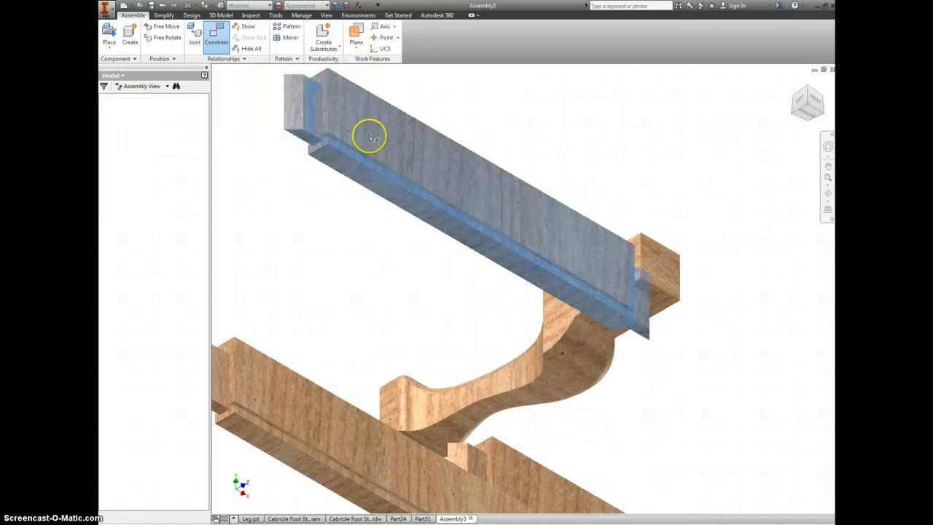
drag(641, 265, 734, 309)
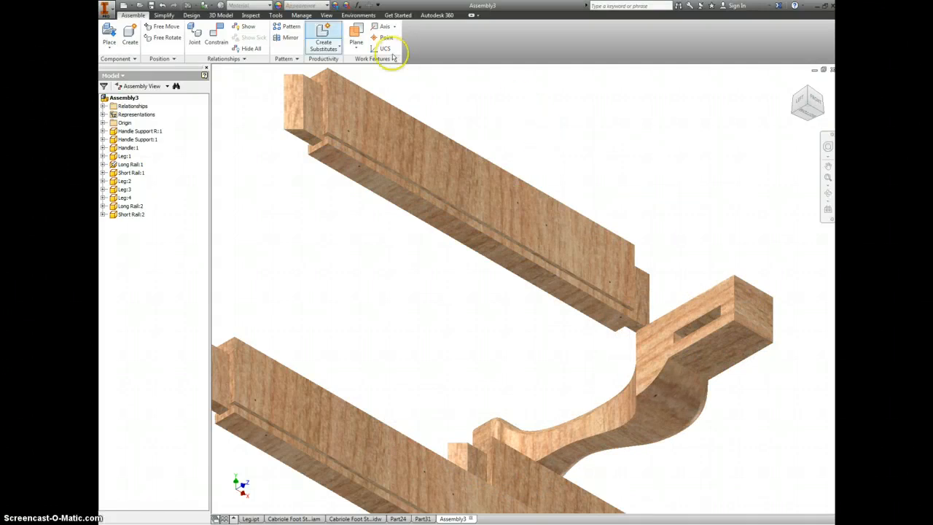
click(217, 36)
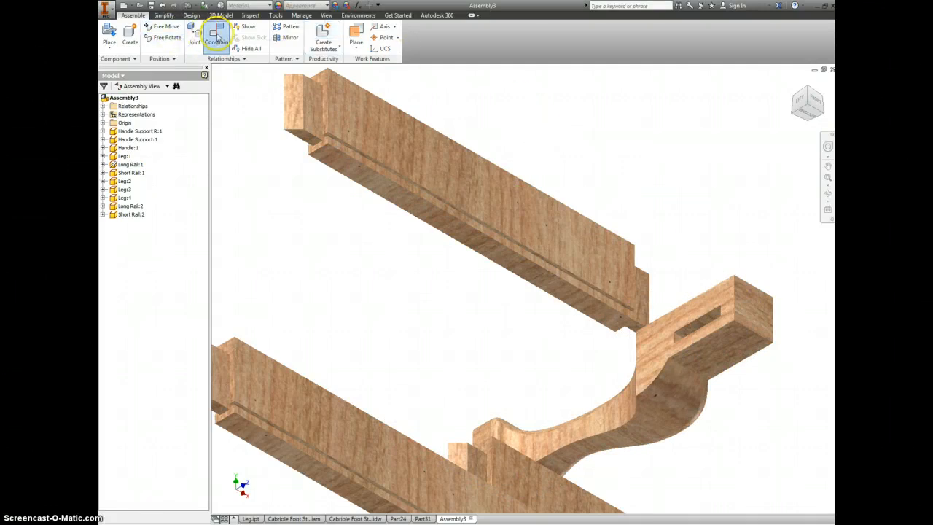
click(651, 296)
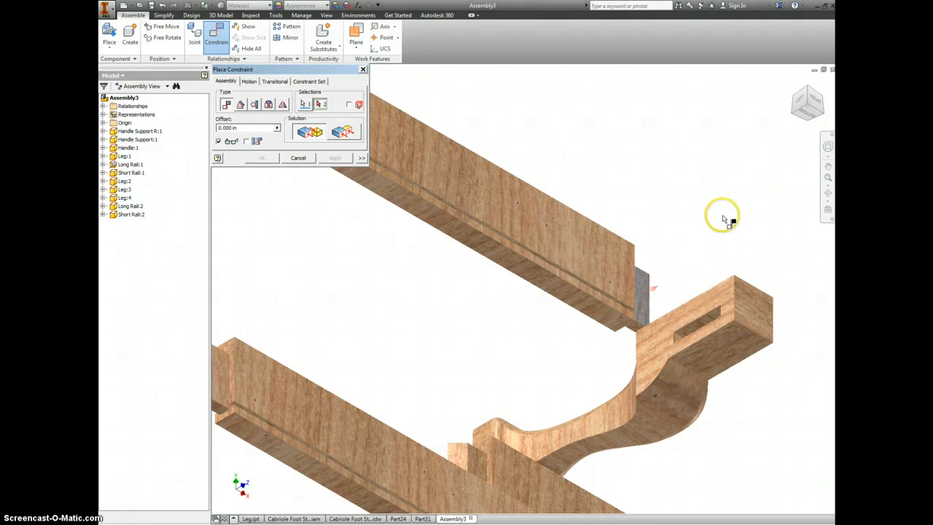
click(303, 158)
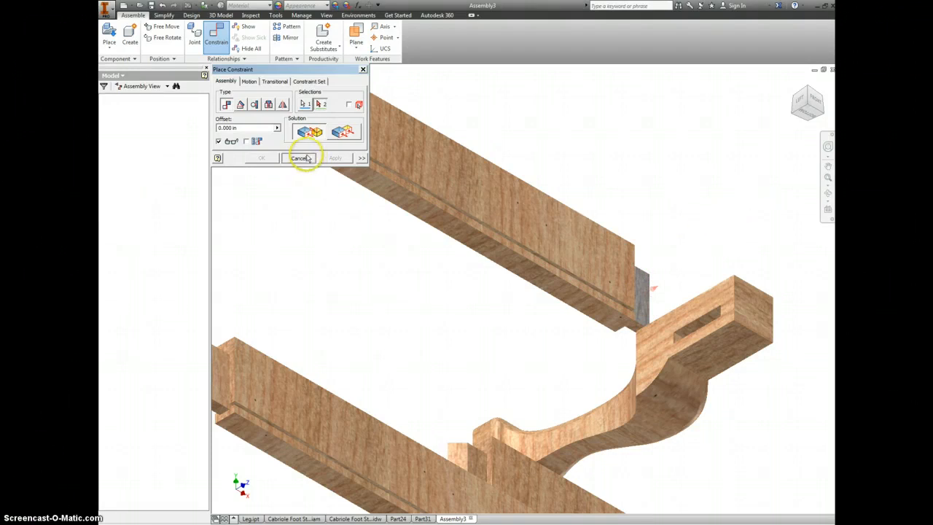
scroll(369, 202, down, 3)
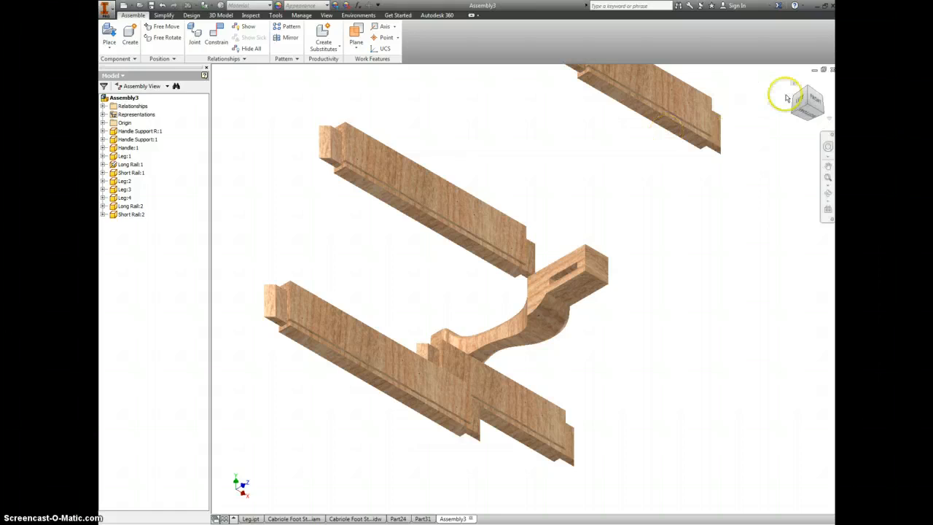
click(795, 84)
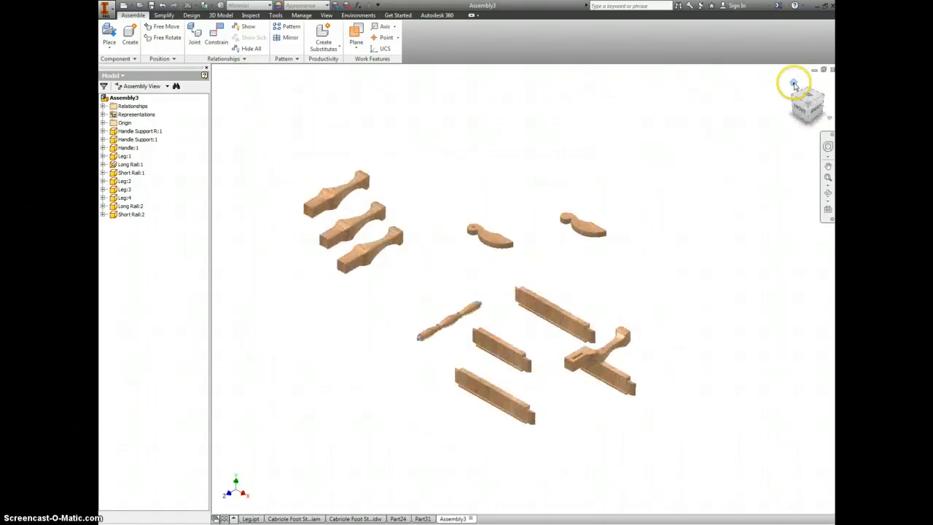
Delete the existing mate constraint, Mate:1, from Leg:1
click(598, 322)
scroll(590, 332, up, 5)
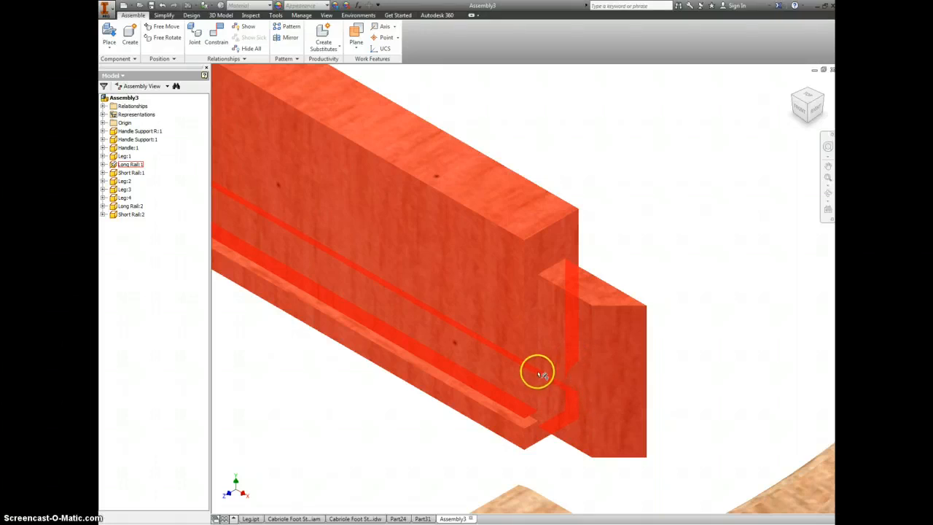
scroll(540, 374, down, 2)
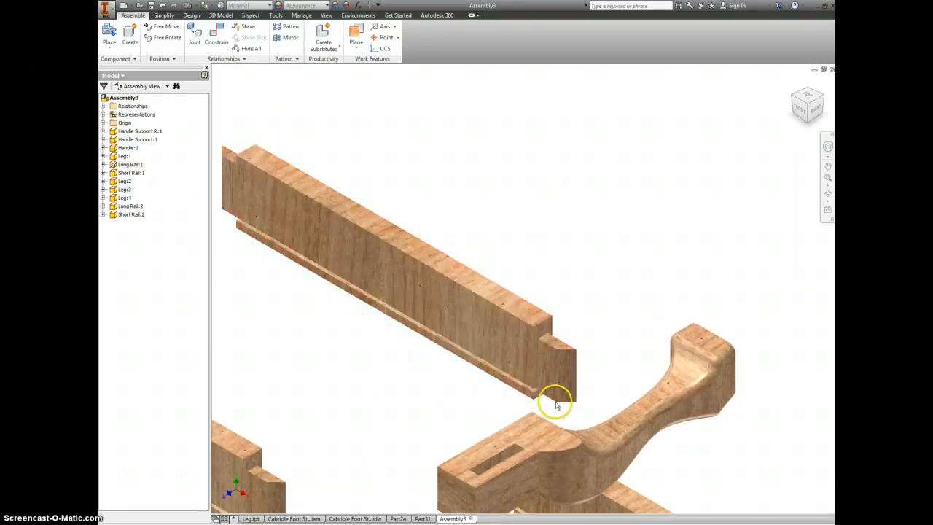
click(500, 462)
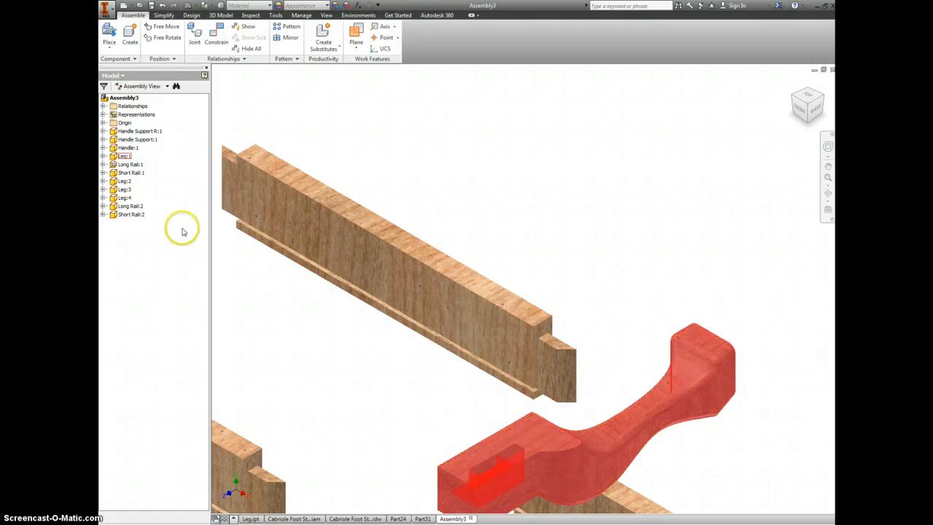
click(103, 156)
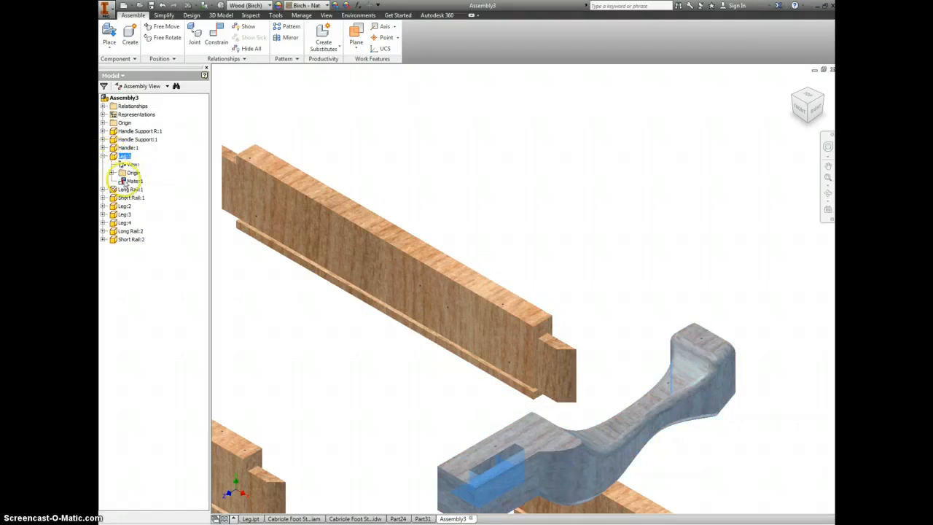
right_click(124, 181)
click(157, 194)
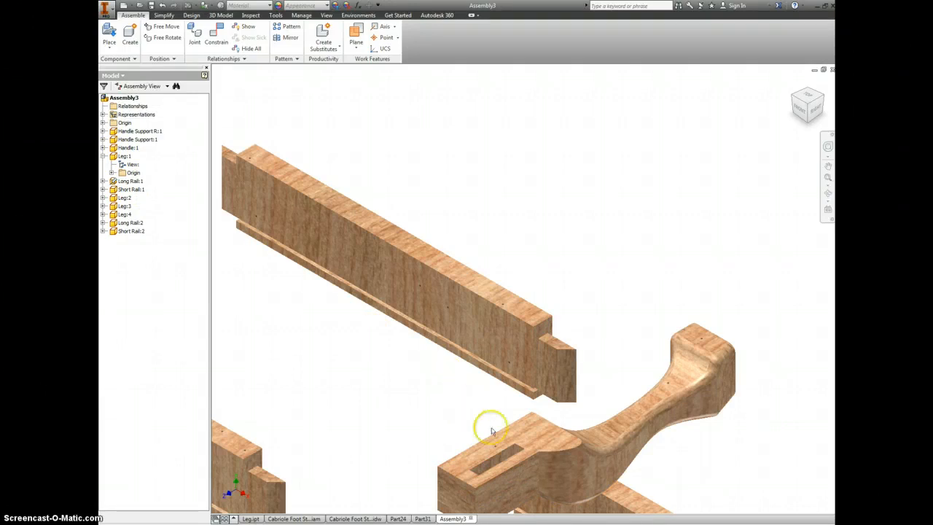
Mate the mortised face of Leg:1 to the shoulder face beside the grounded long rail's tenon with 0.000 in offset
click(216, 33)
click(531, 430)
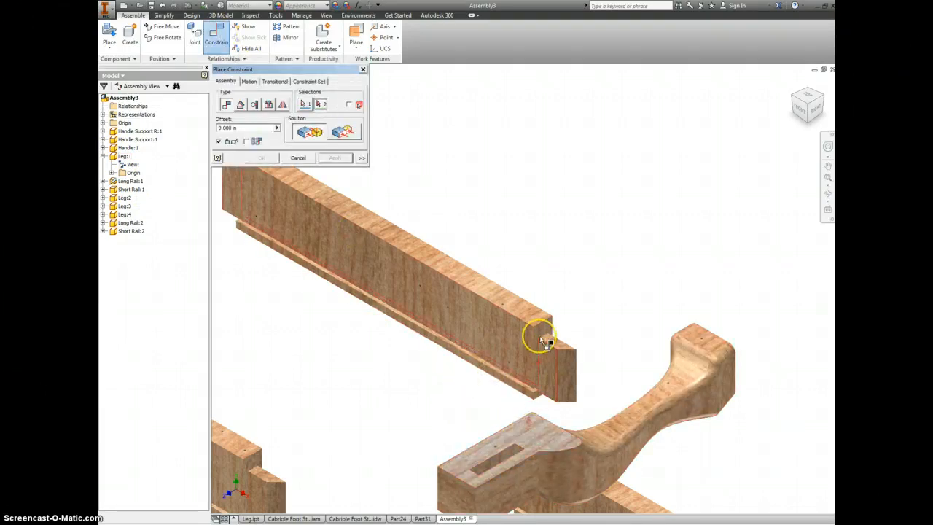
click(544, 329)
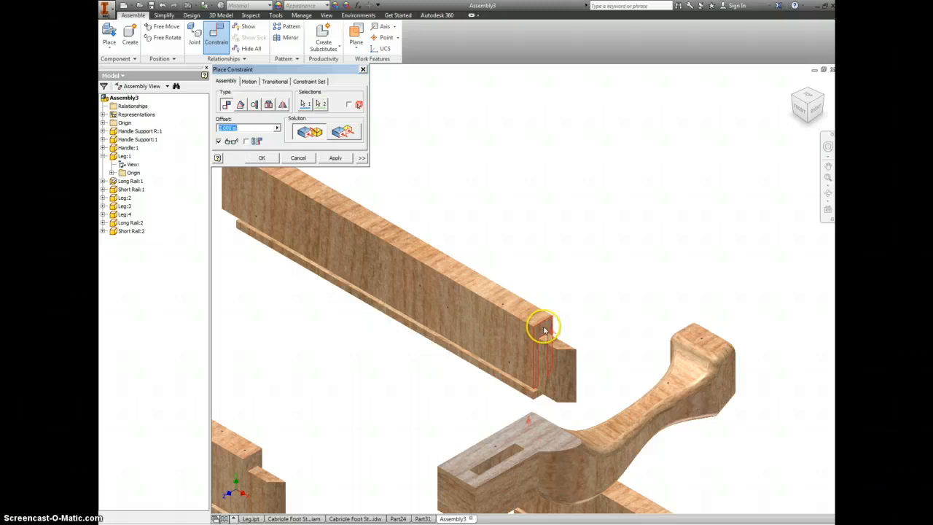
click(336, 157)
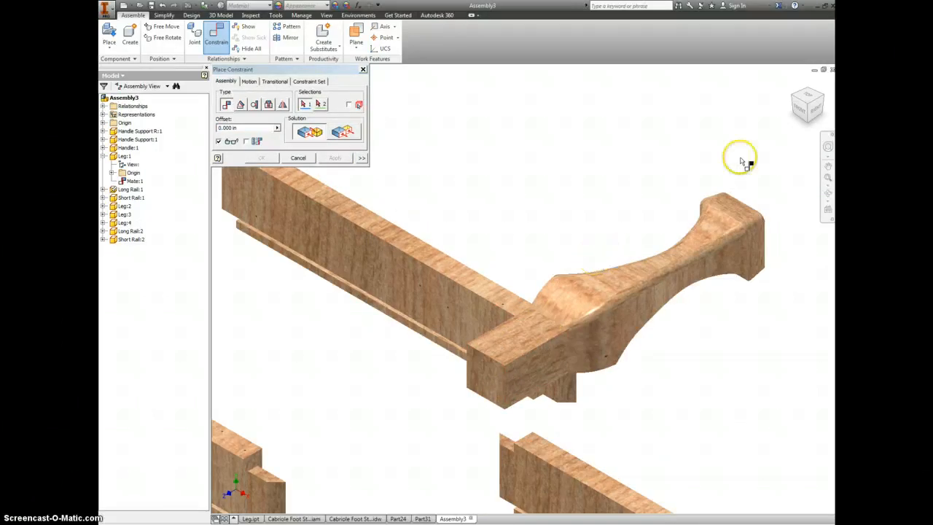
Mate the inner side wall of the mortise in Leg:1 to the cheek of the long rail's tenon with 0.000 in offset
click(796, 114)
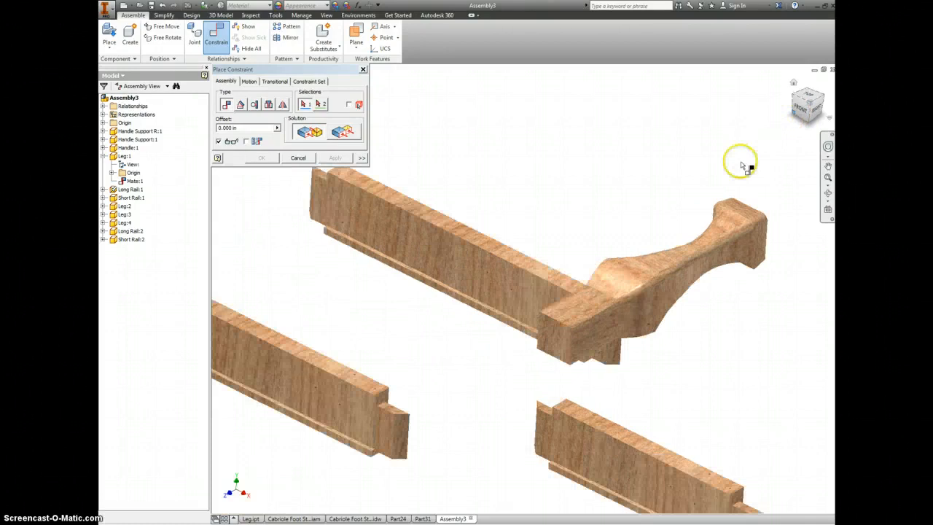
scroll(634, 299, up, 5)
scroll(649, 304, up, 3)
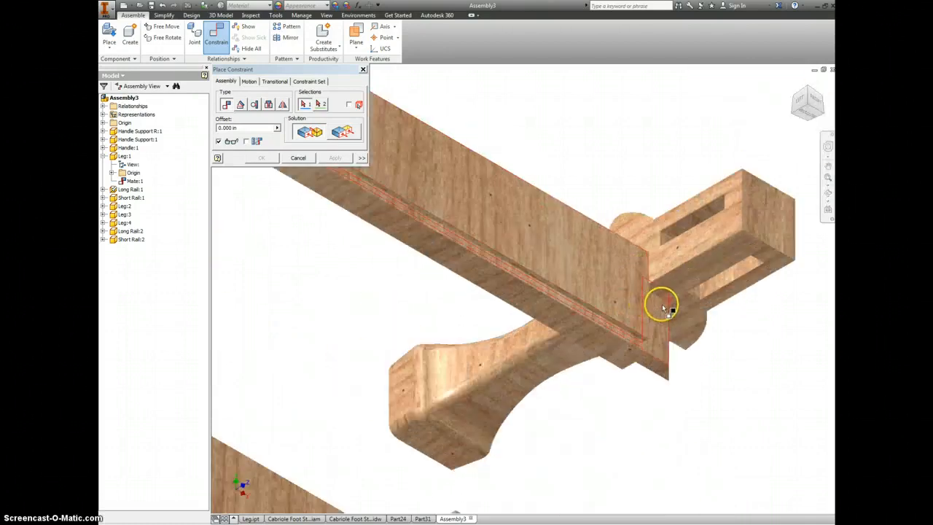
click(698, 222)
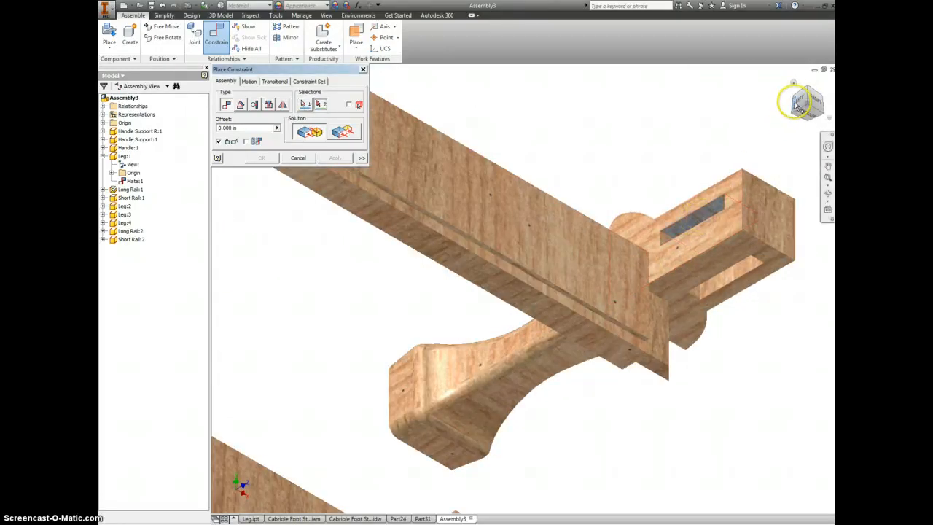
click(796, 98)
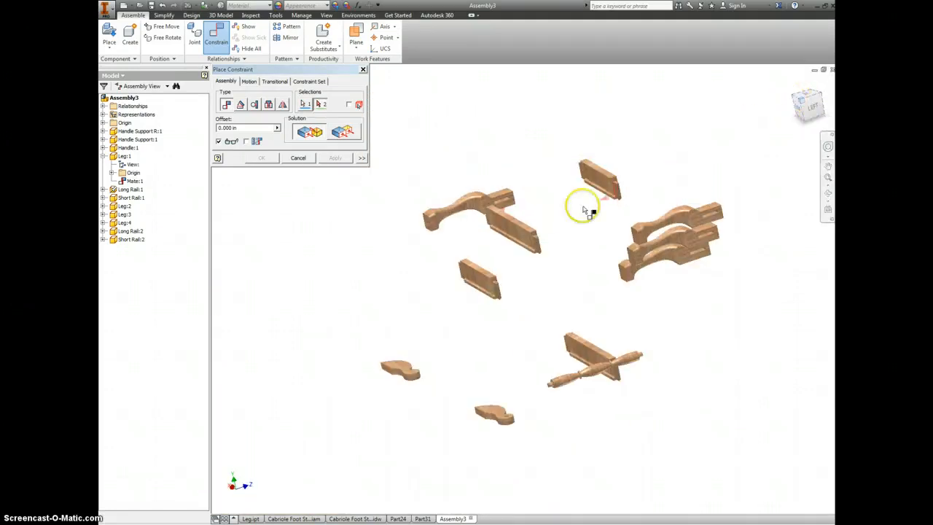
scroll(463, 204, up, 4)
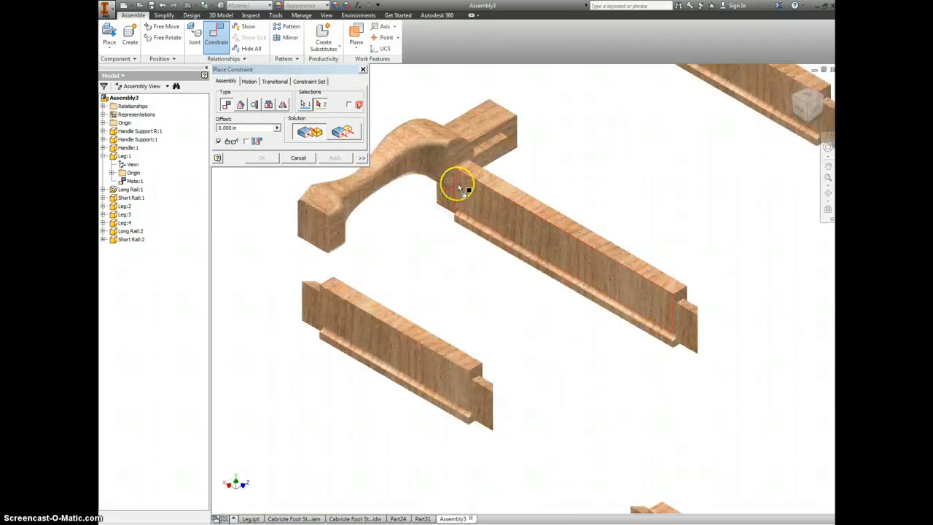
scroll(452, 191, up, 5)
click(419, 266)
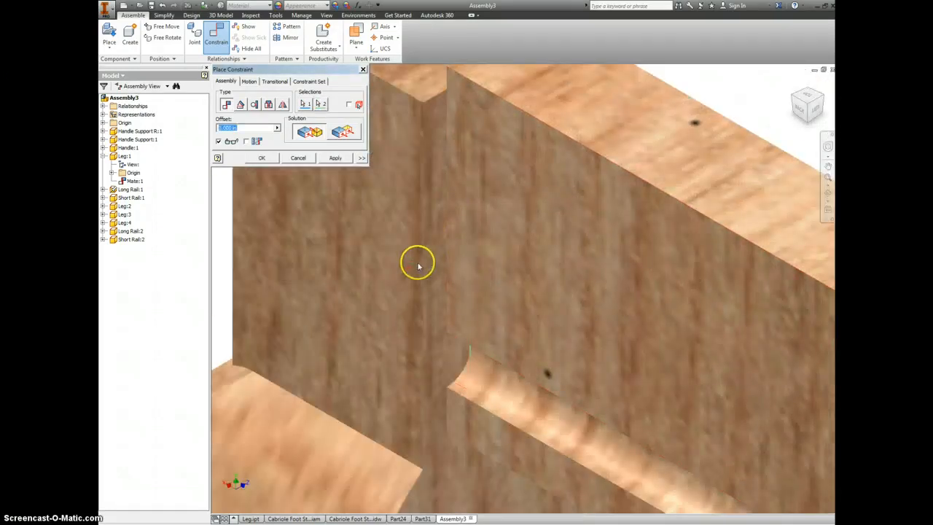
scroll(440, 262, down, 5)
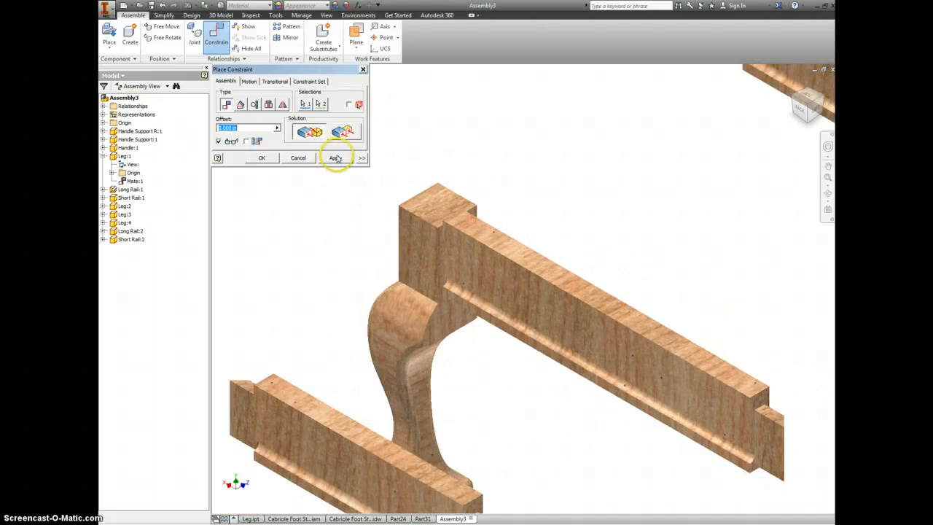
click(336, 159)
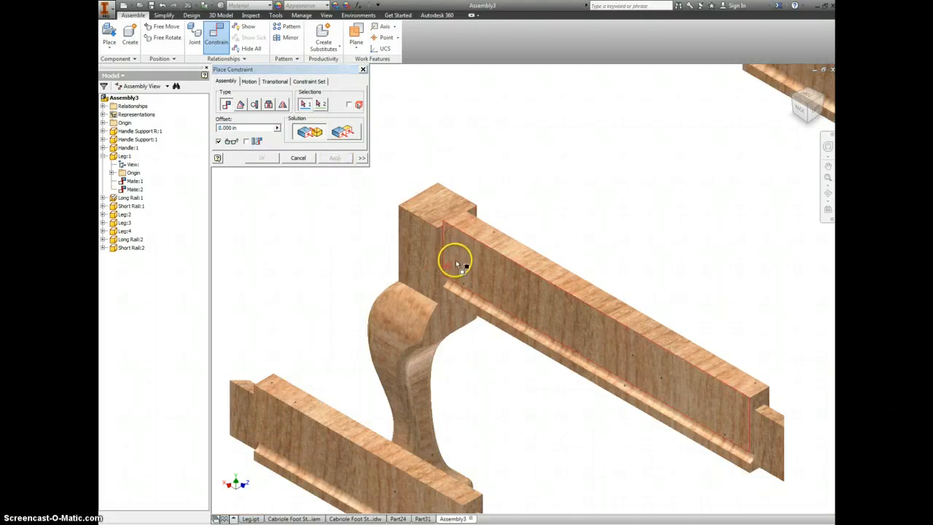
Finish constraining and slide Leg:1 down below the long rail to expose the rail's tenon and the leg's mortise
click(362, 70)
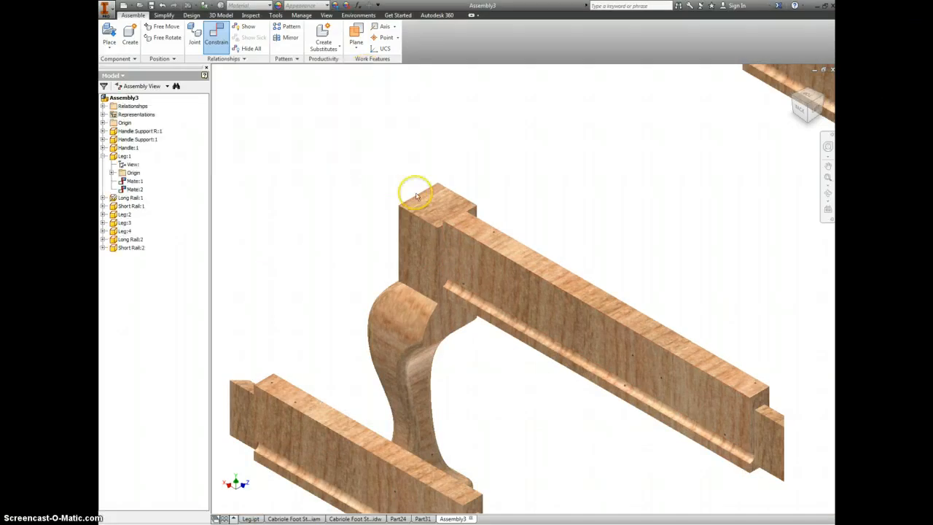
drag(427, 206, 401, 360)
click(328, 305)
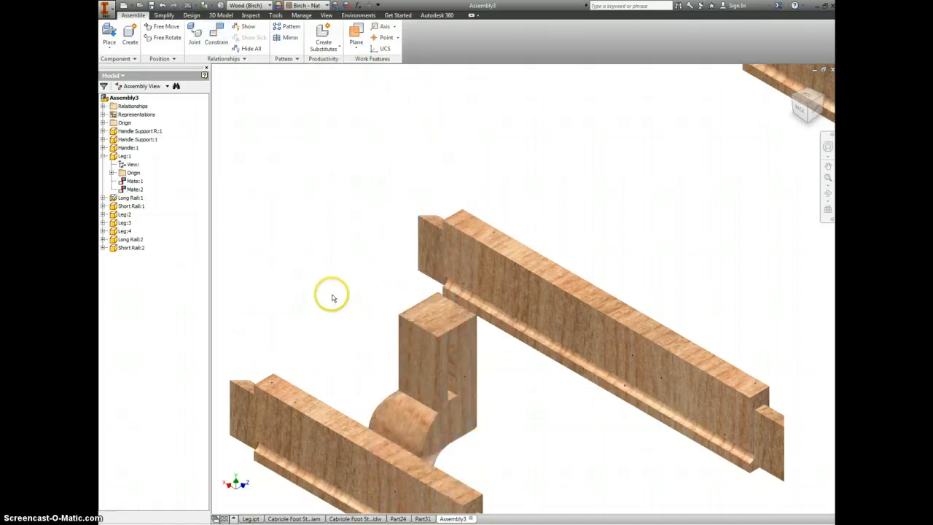
Mate the top face of the long rail's tenon to the upper inner face of the mortise in Leg:1 with 0.000 in offset
click(216, 36)
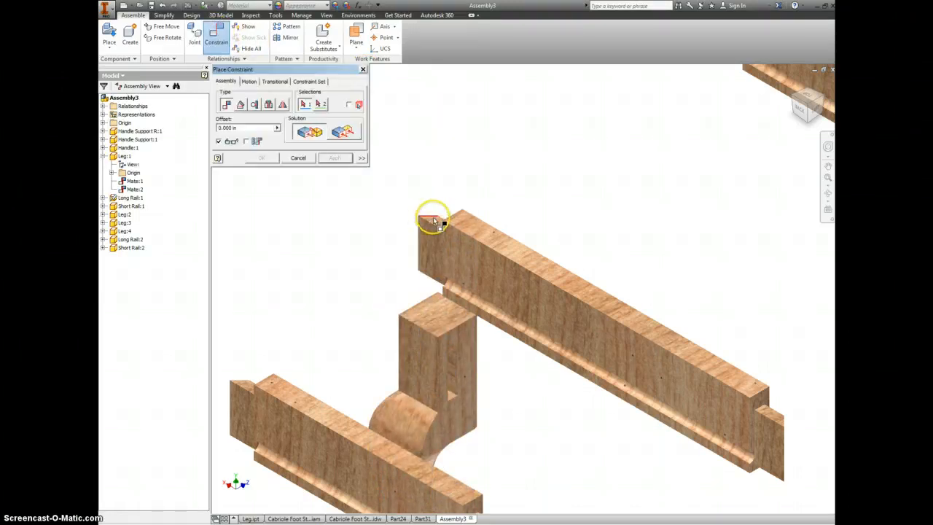
click(440, 223)
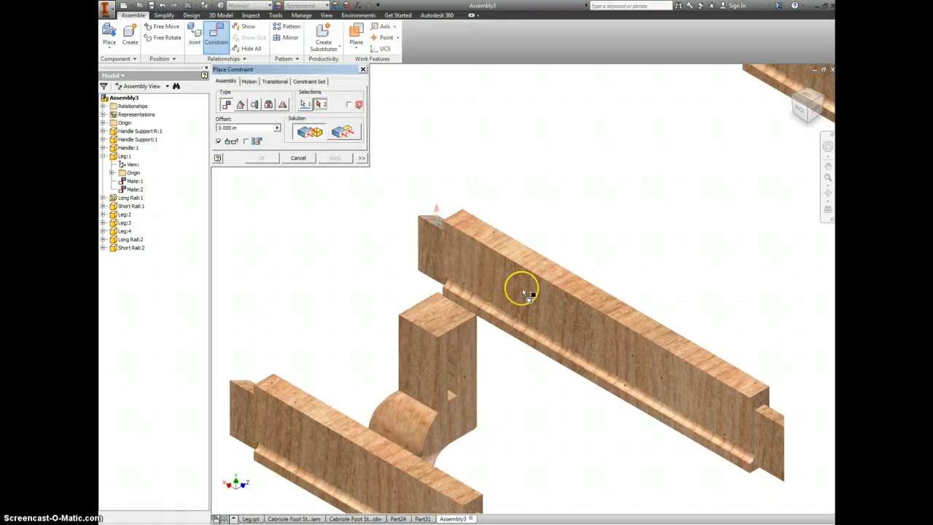
click(807, 122)
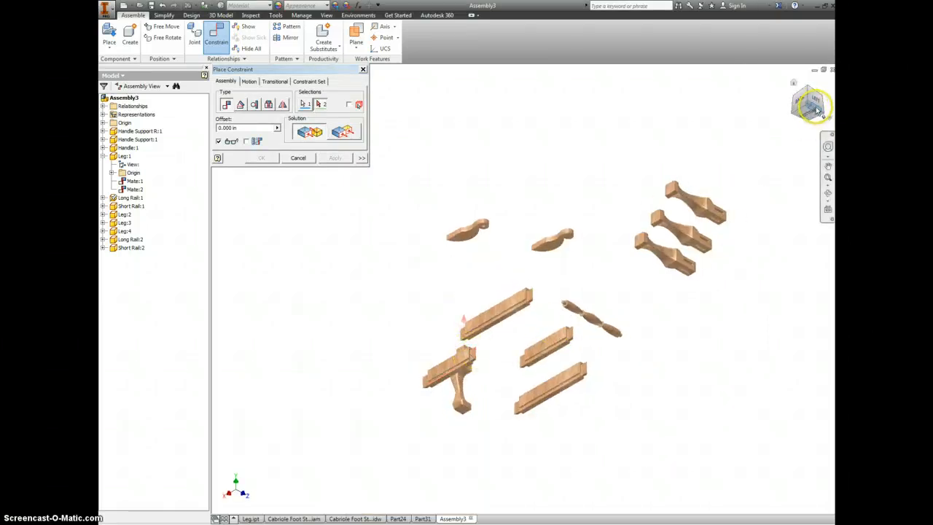
drag(813, 108, 758, 107)
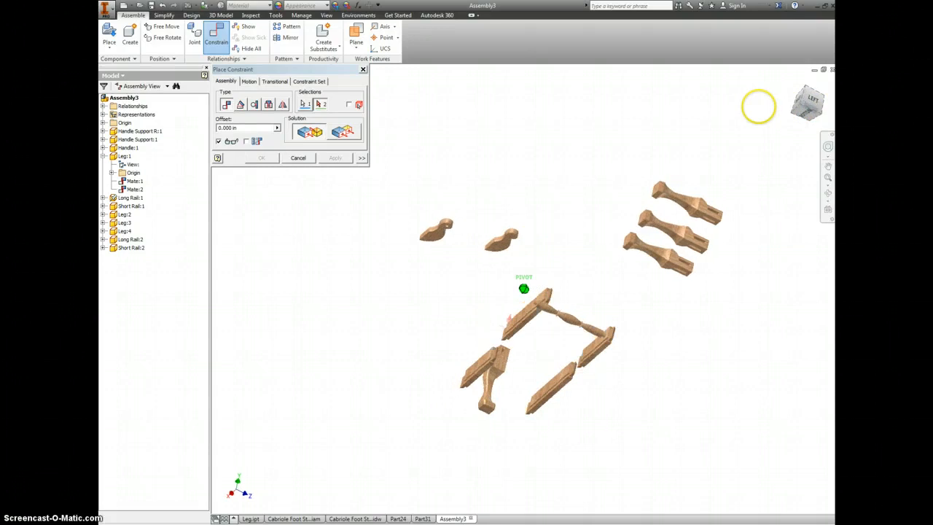
scroll(499, 352, down, 5)
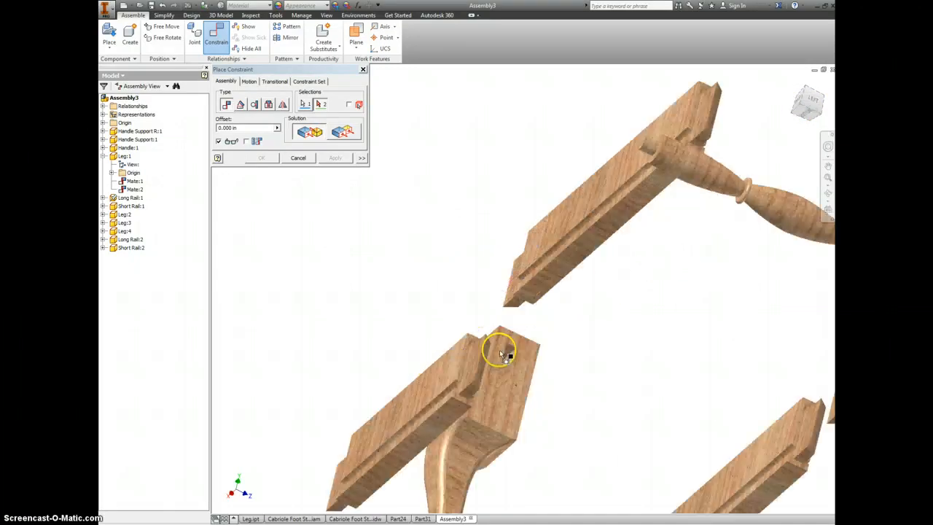
scroll(500, 354, down, 5)
click(562, 345)
scroll(572, 331, up, 4)
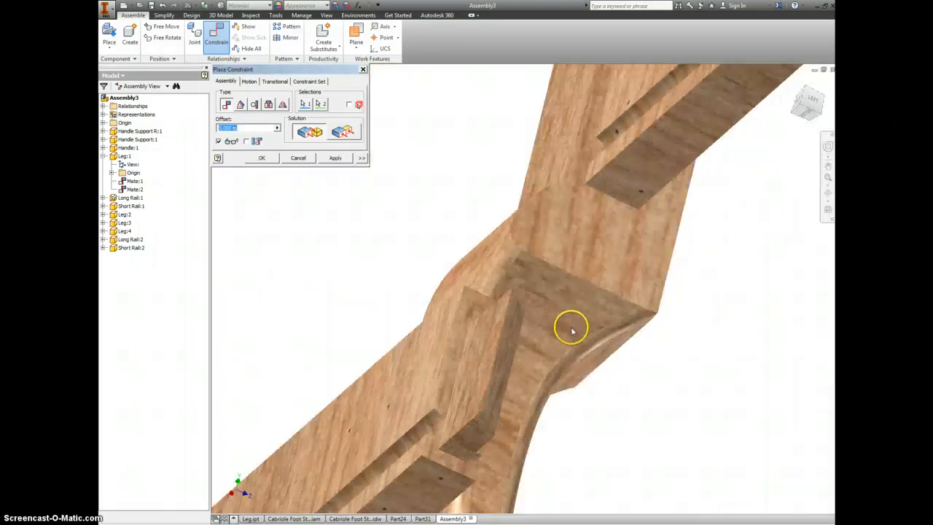
scroll(572, 331, up, 2)
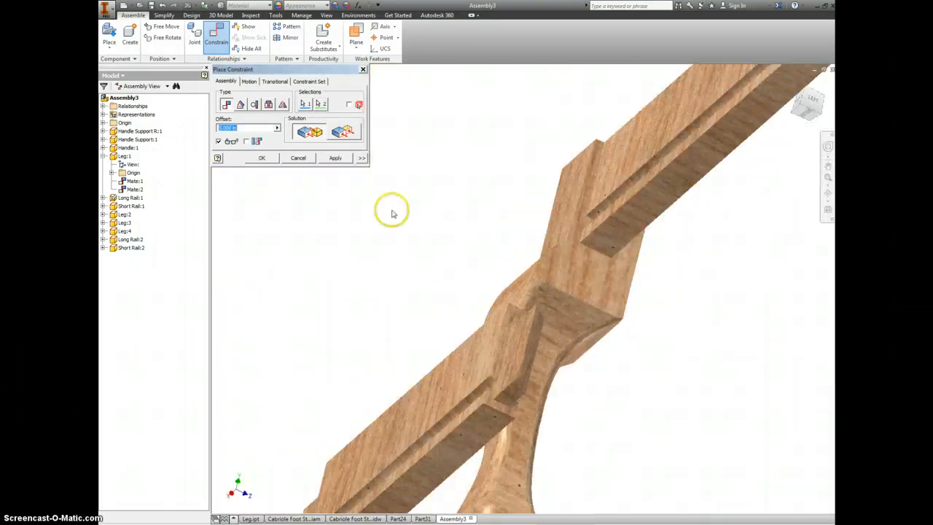
click(335, 158)
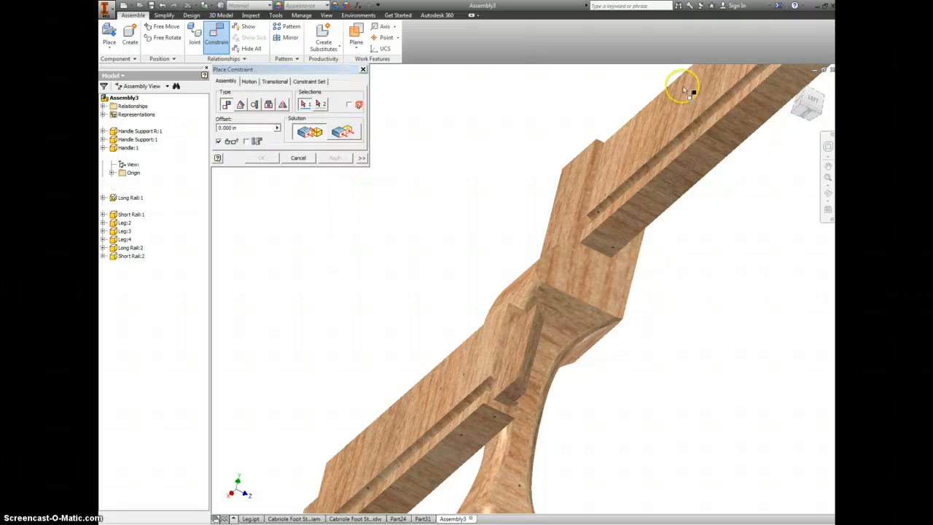
Mate the tenon cheek of the short rail nearest the handle to the side wall of Leg:1's other mortise with 0.000 in offset
click(793, 81)
scroll(585, 337, down, 4)
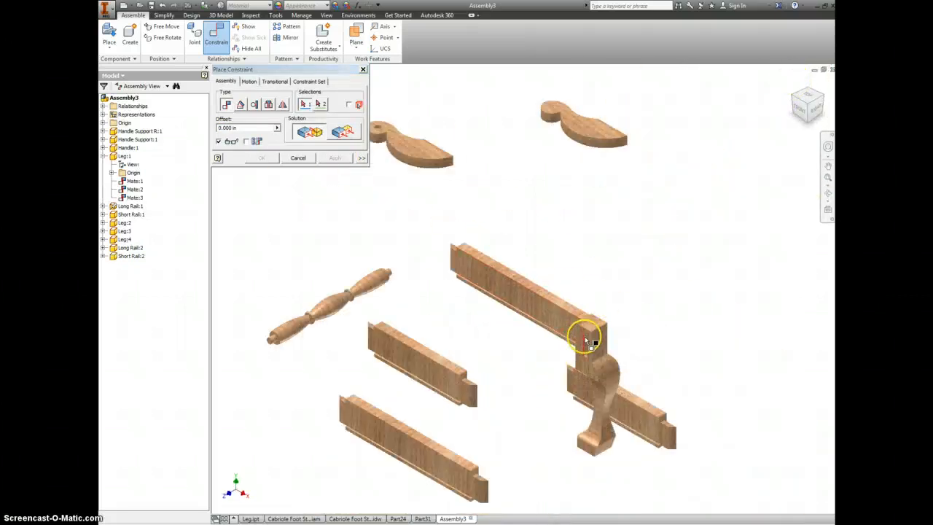
scroll(468, 391, down, 5)
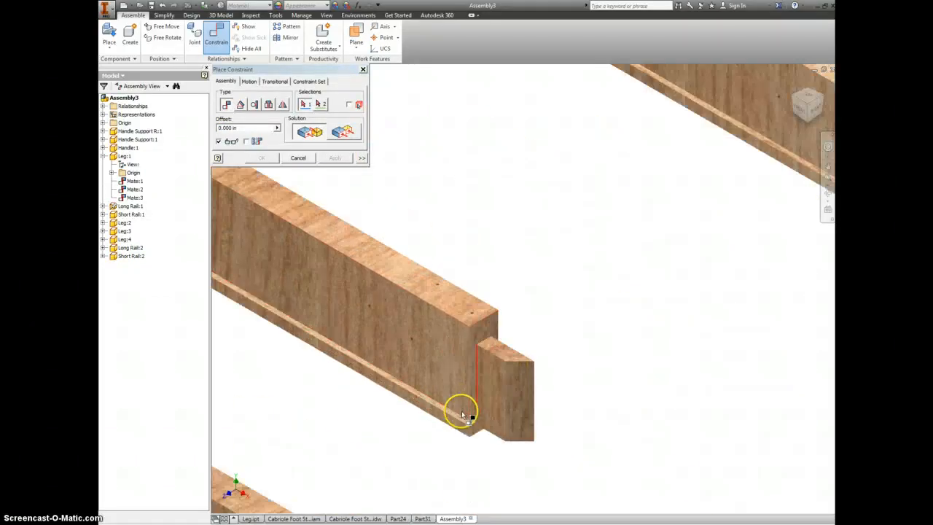
scroll(467, 389, up, 4)
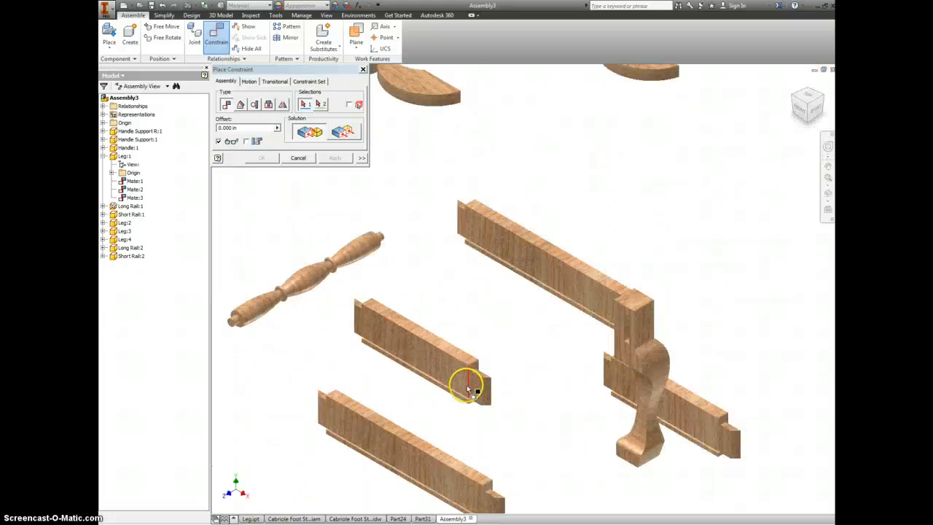
click(359, 321)
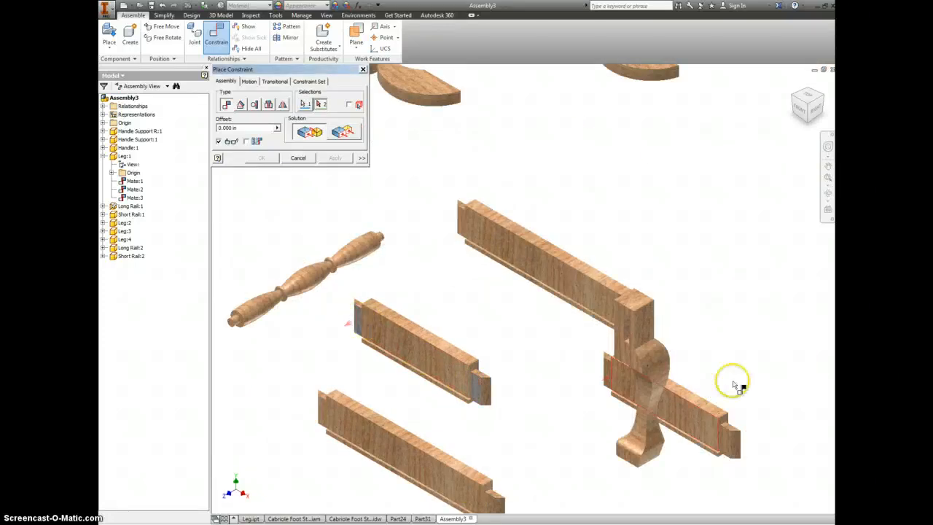
scroll(624, 326, down, 2)
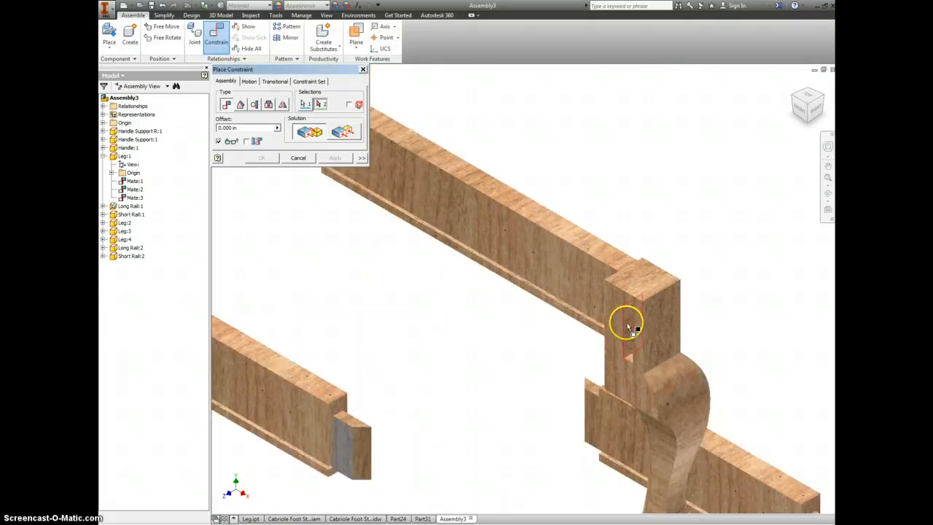
click(629, 327)
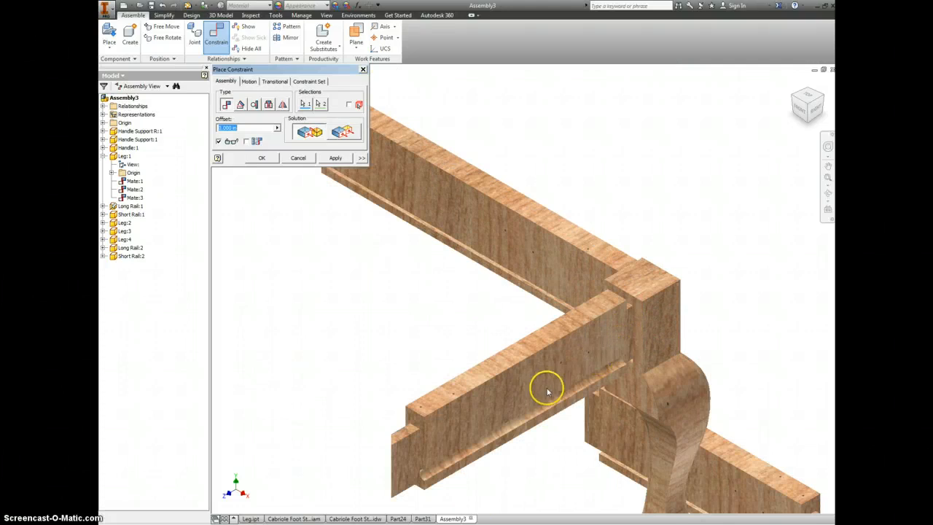
click(352, 159)
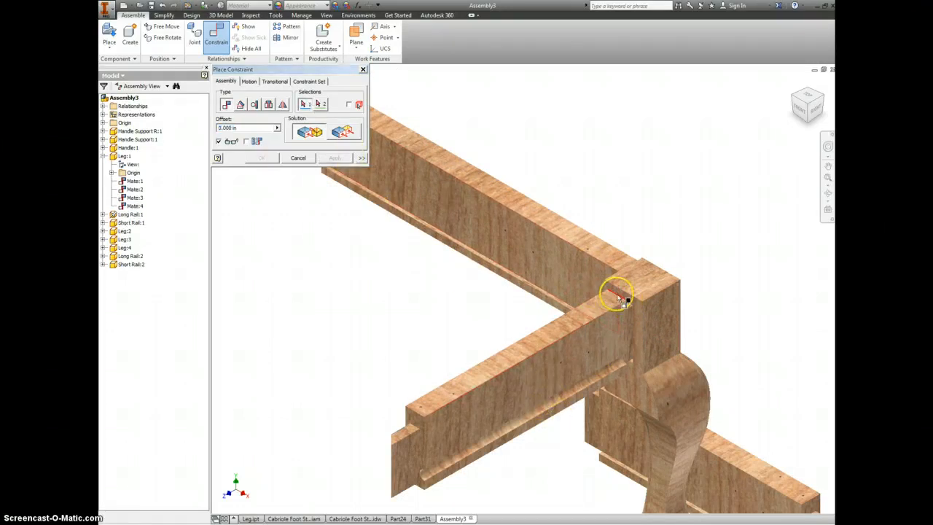
Mate the mortised side face of Leg:1 to the shoulder of the adjoining short rail with 0.000 in offset and finish constraining
click(635, 310)
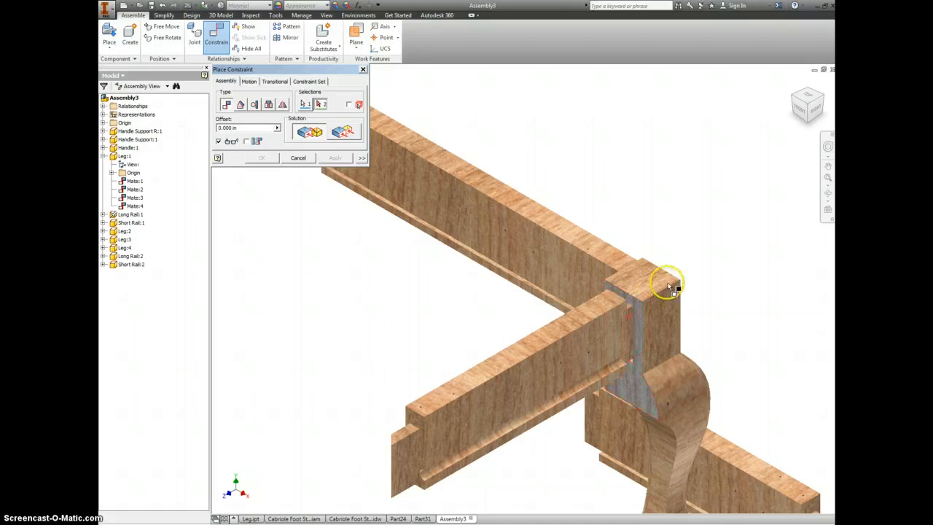
click(822, 95)
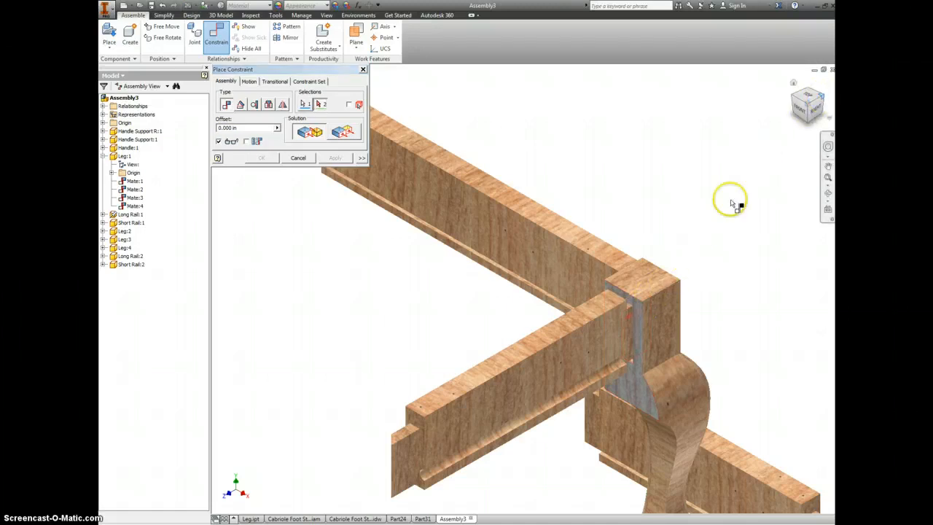
scroll(395, 304, up, 5)
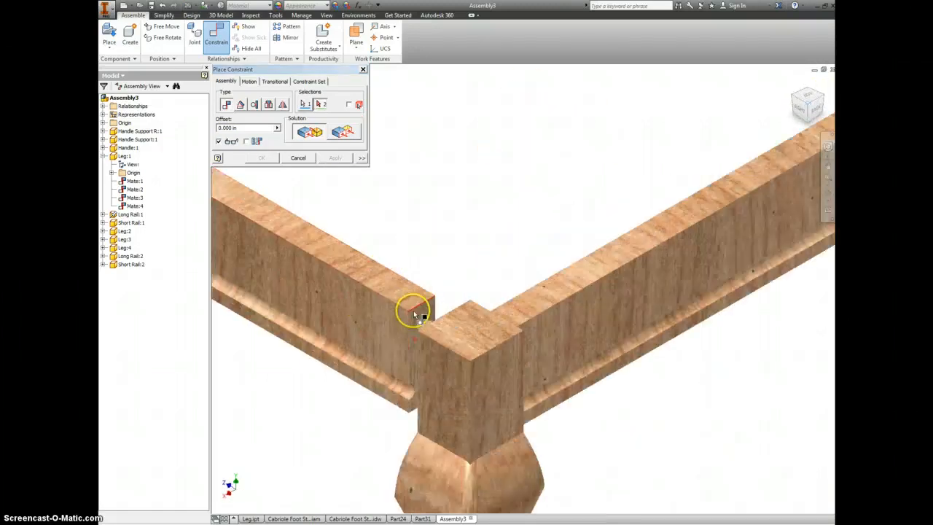
click(421, 315)
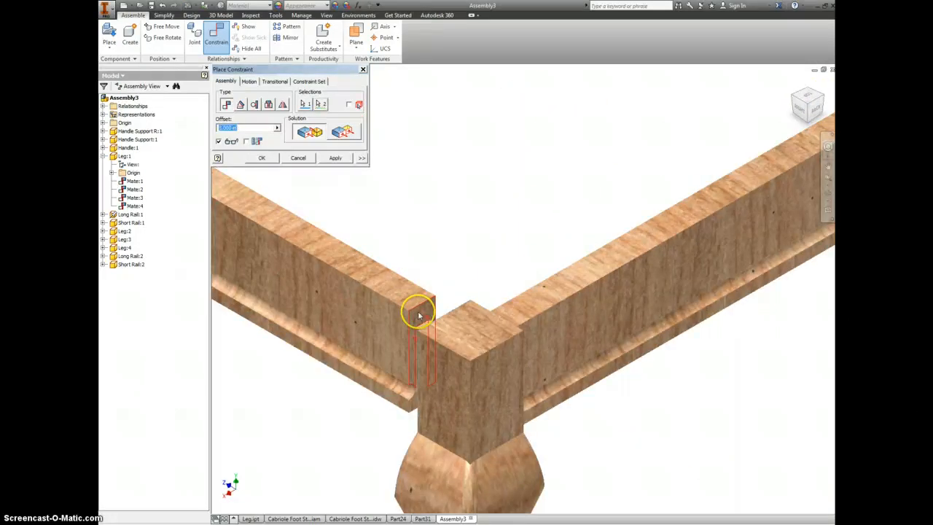
click(337, 159)
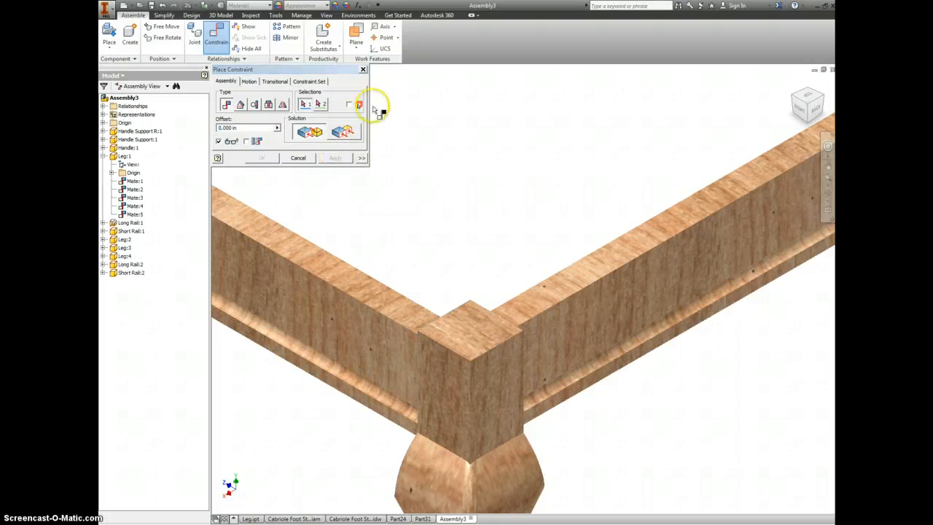
click(362, 70)
Slide the short rail down along Leg:1 to expose the rail's tenon and the leg's mortise
drag(381, 306, 348, 301)
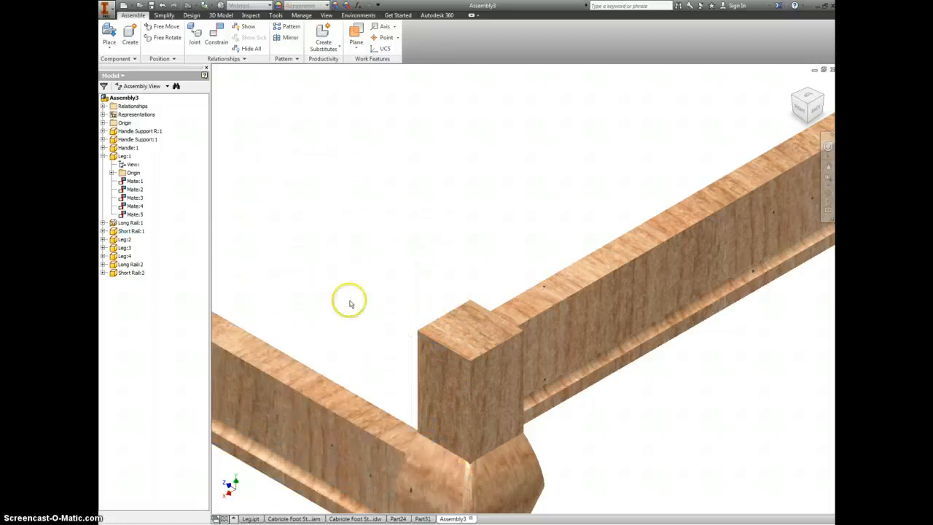
click(789, 94)
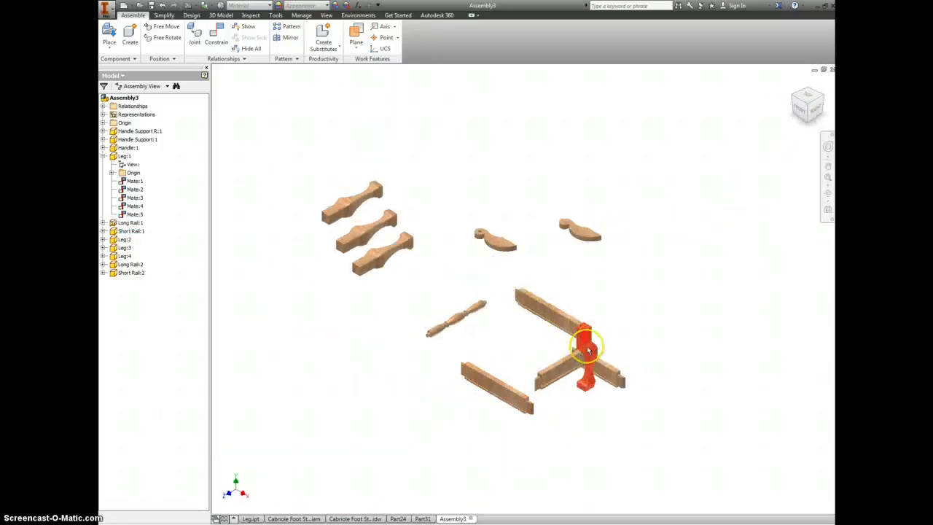
scroll(587, 350, down, 5)
drag(539, 376, 533, 430)
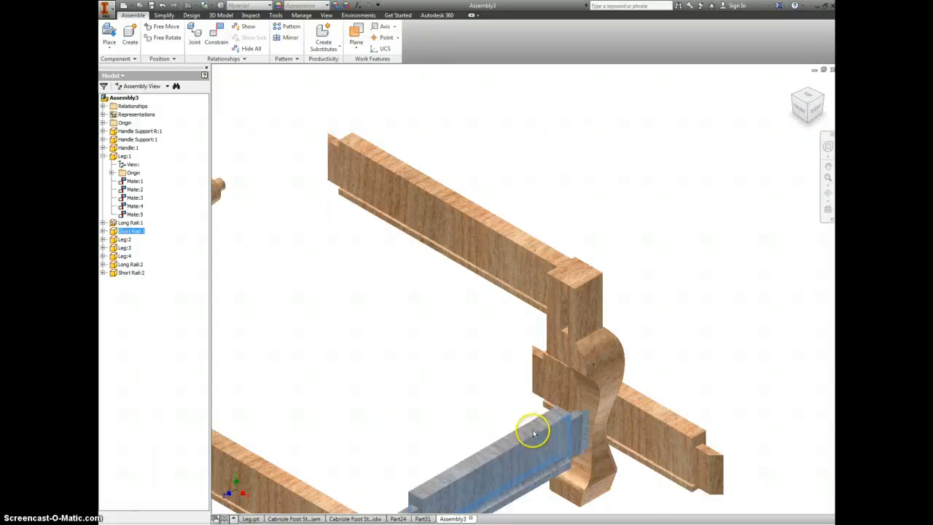
click(454, 359)
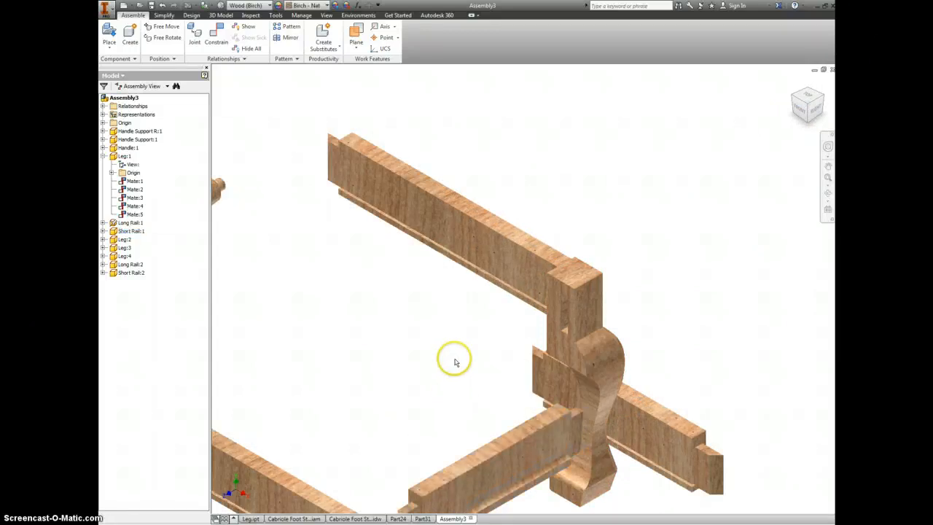
Mate the top face of the short rail's tenon to the upper inner face of Leg:1's mortise with 0.000 in offset
click(216, 34)
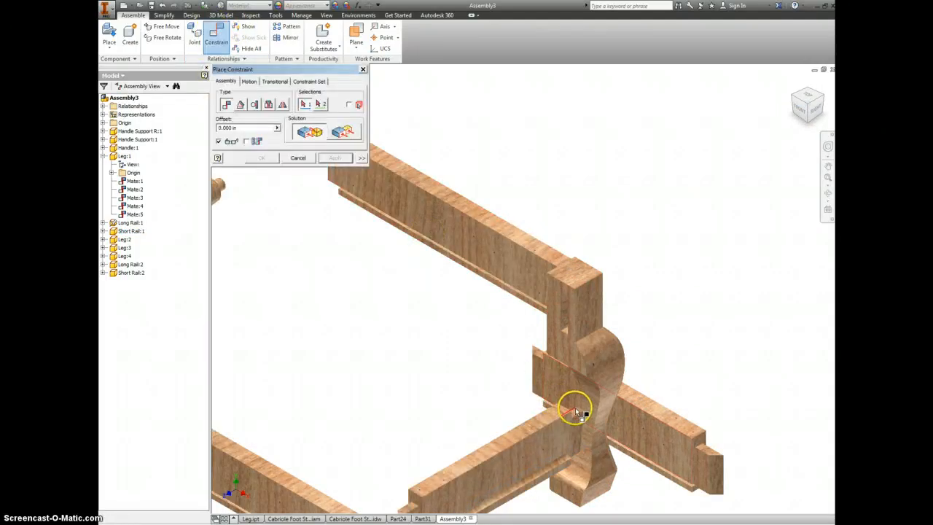
scroll(573, 408, down, 3)
scroll(567, 419, up, 5)
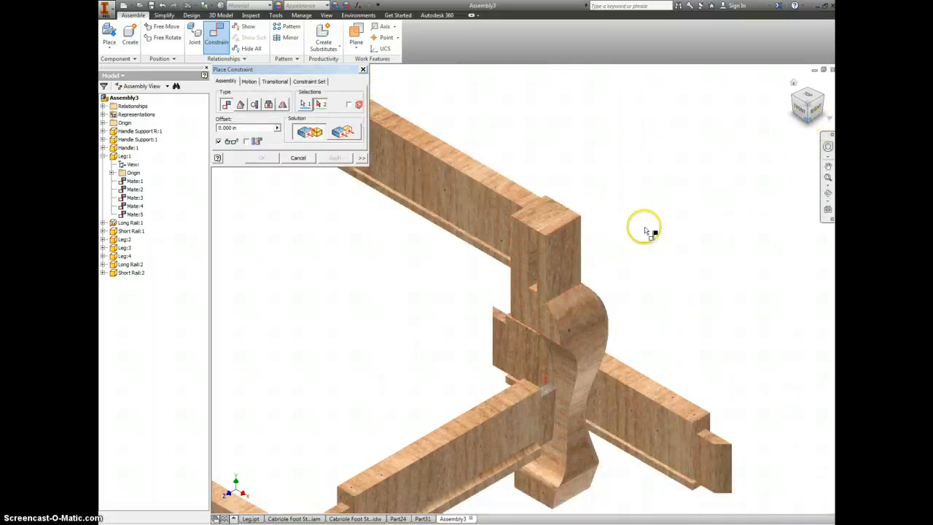
scroll(645, 225, up, 6)
scroll(583, 192, down, 5)
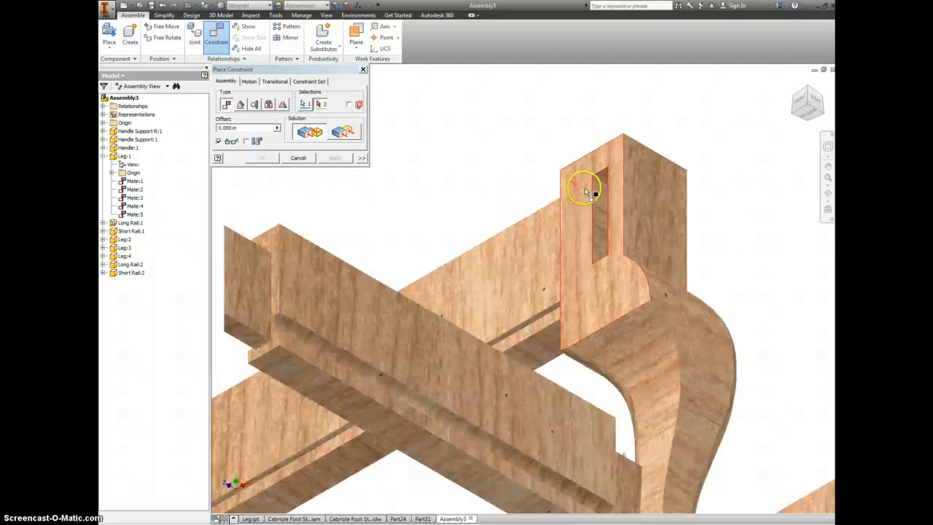
click(604, 178)
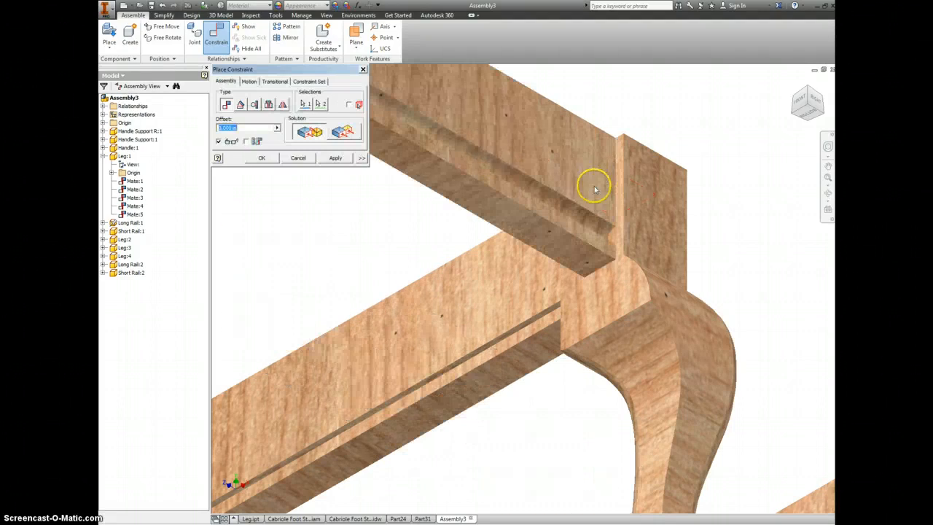
click(333, 158)
Examine the three unplaced legs from different sides to locate their mortises
scroll(500, 215, up, 5)
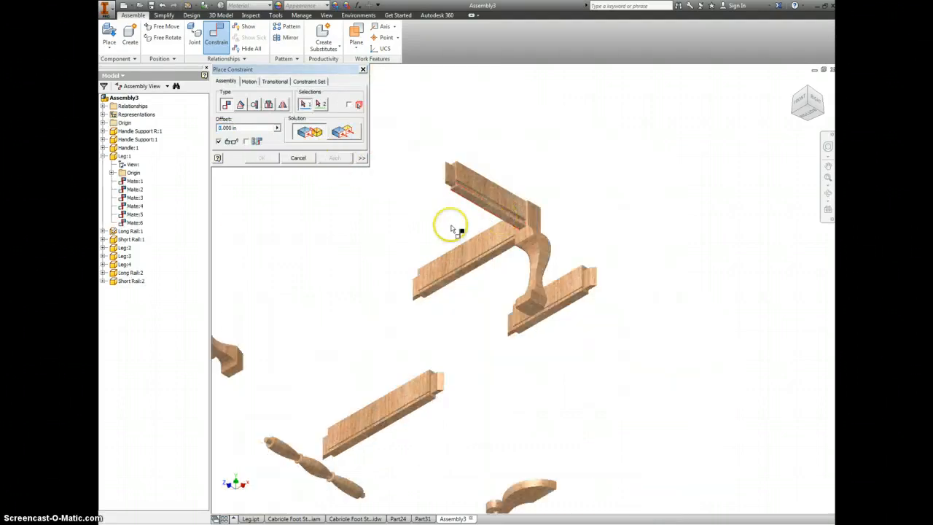
middle_drag(245, 333, 367, 372)
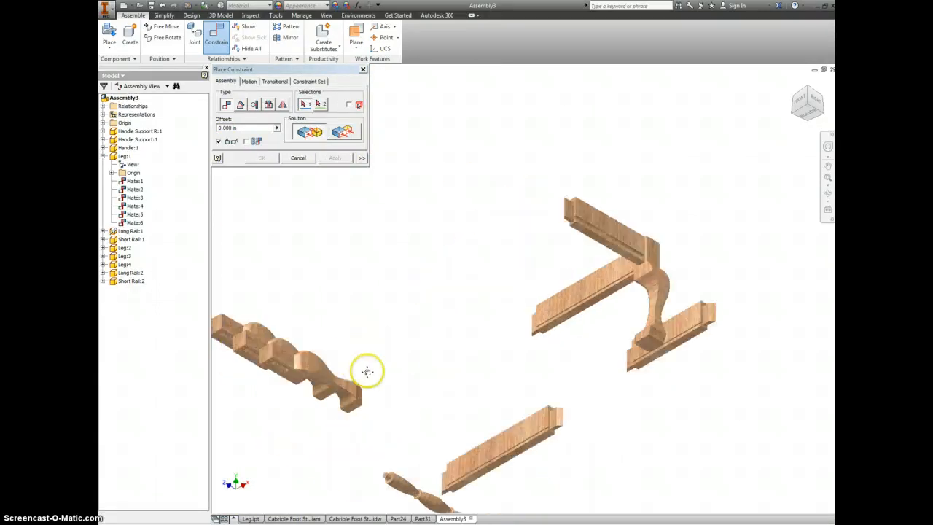
scroll(295, 349, down, 2)
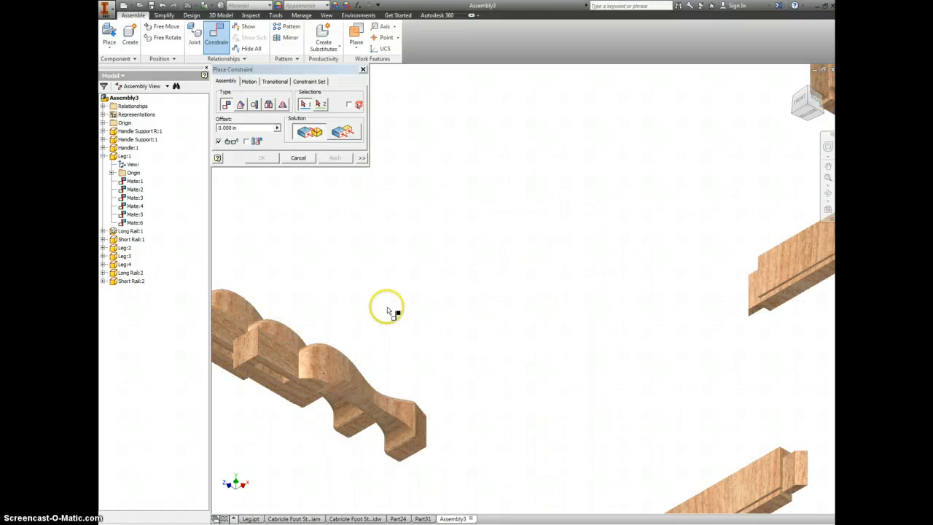
scroll(397, 310, down, 2)
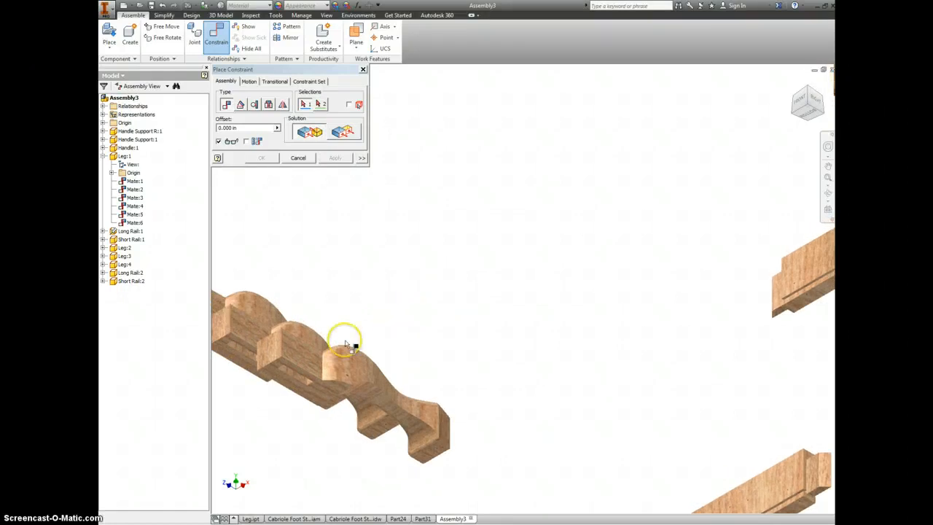
scroll(307, 350, up, 2)
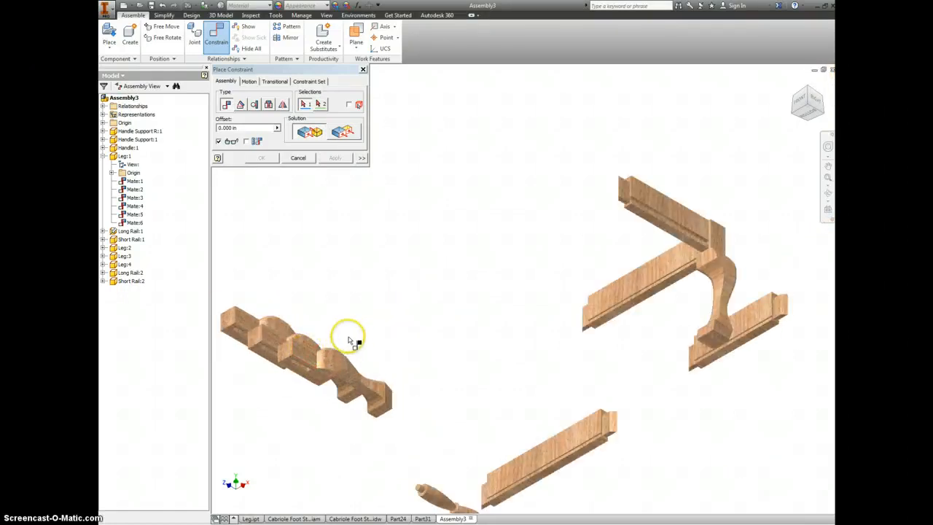
scroll(301, 365, down, 2)
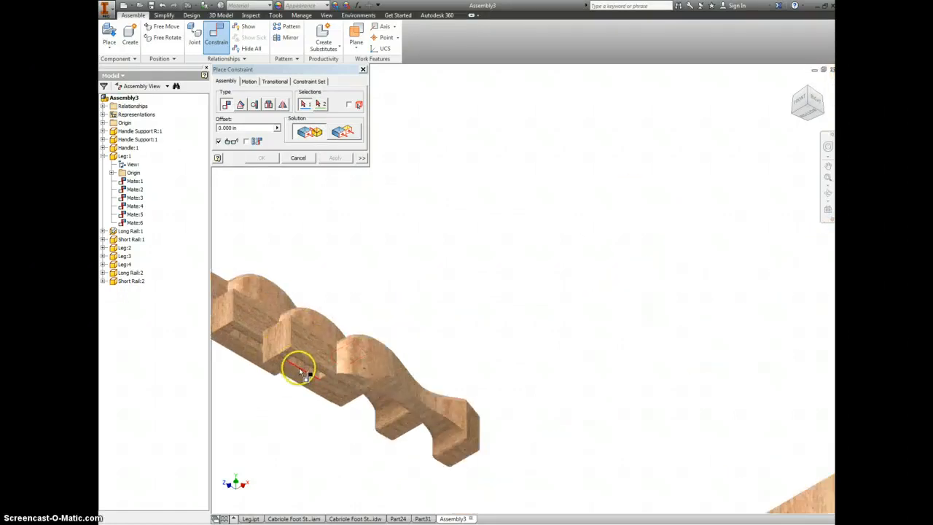
scroll(302, 364, up, 2)
drag(794, 113, 537, 179)
scroll(536, 180, down, 2)
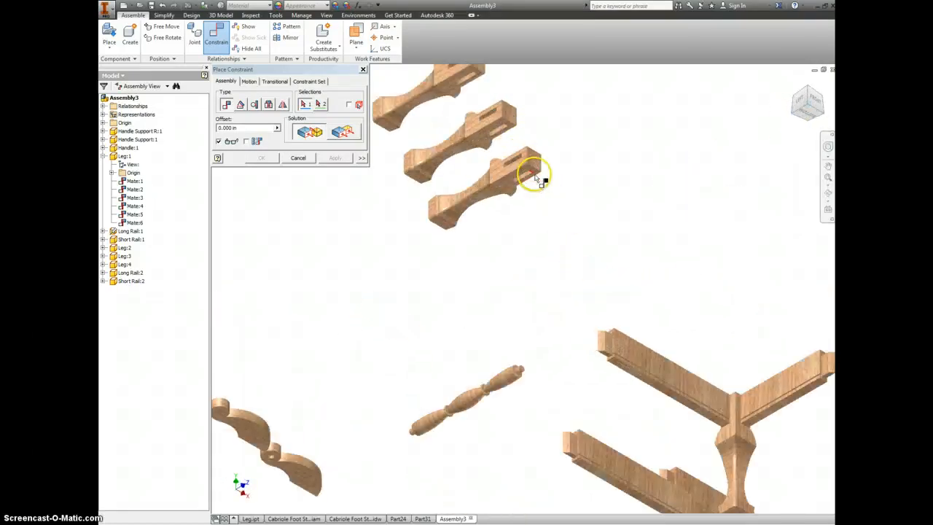
middle_drag(652, 226, 608, 229)
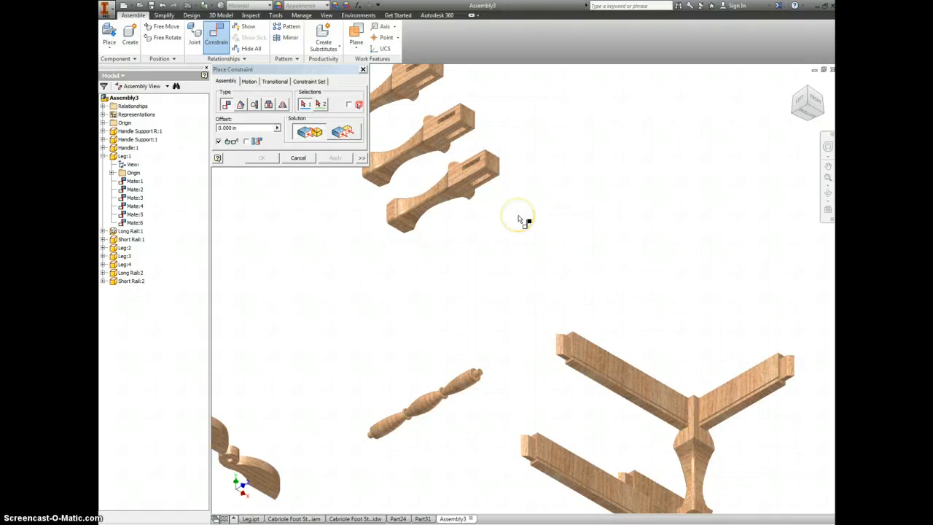
scroll(472, 166, down, 4)
click(473, 167)
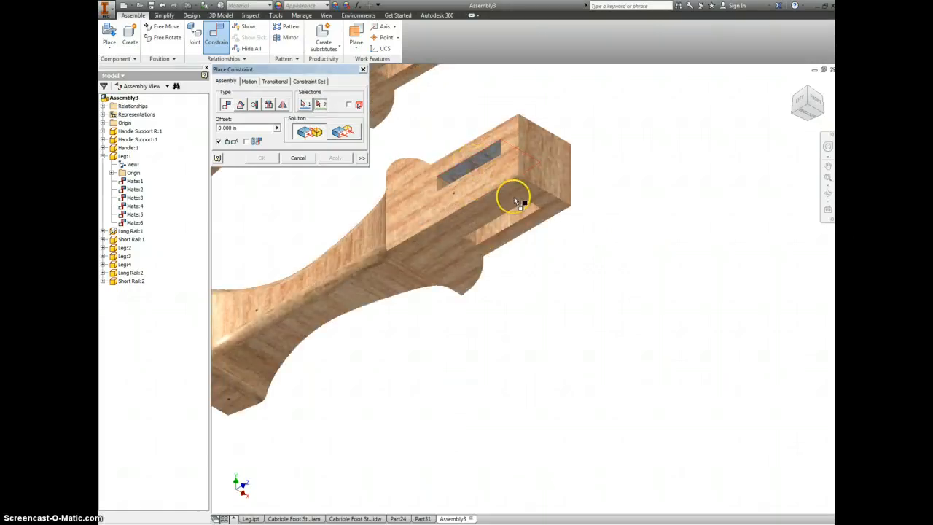
scroll(547, 211, up, 5)
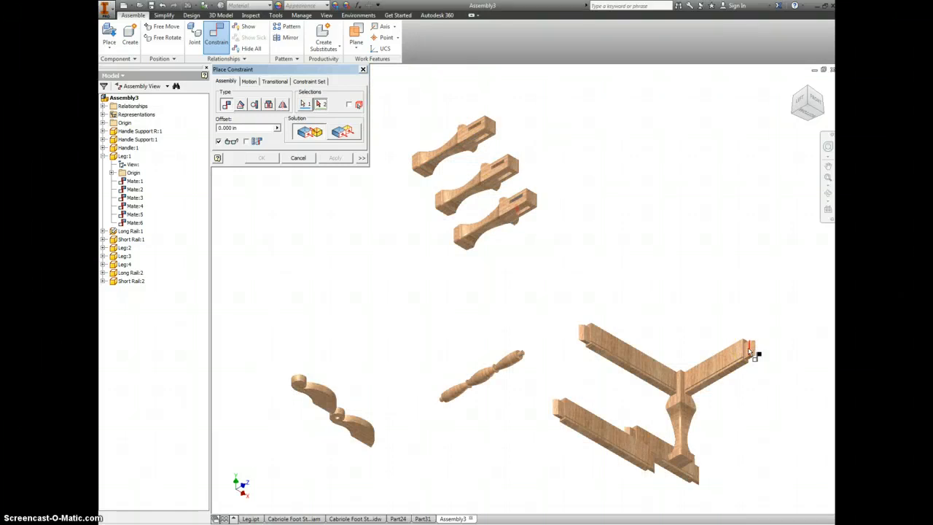
click(749, 349)
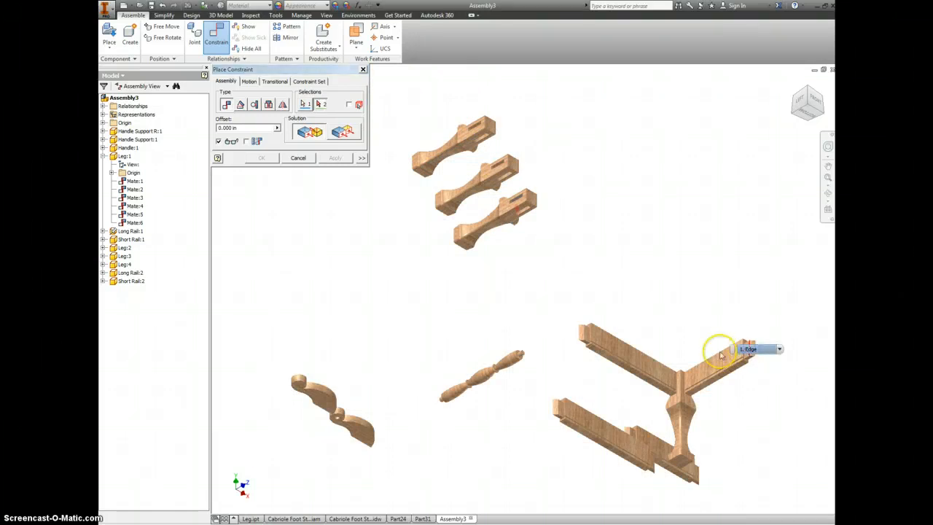
click(587, 335)
key(Return)
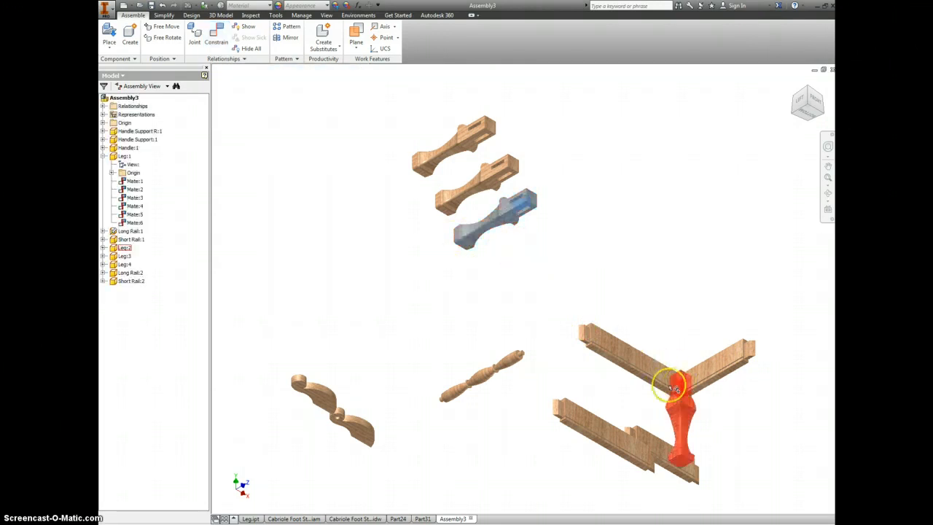
Move Leg:2 from the group of unplaced legs to beside the free end of the short rail
click(538, 346)
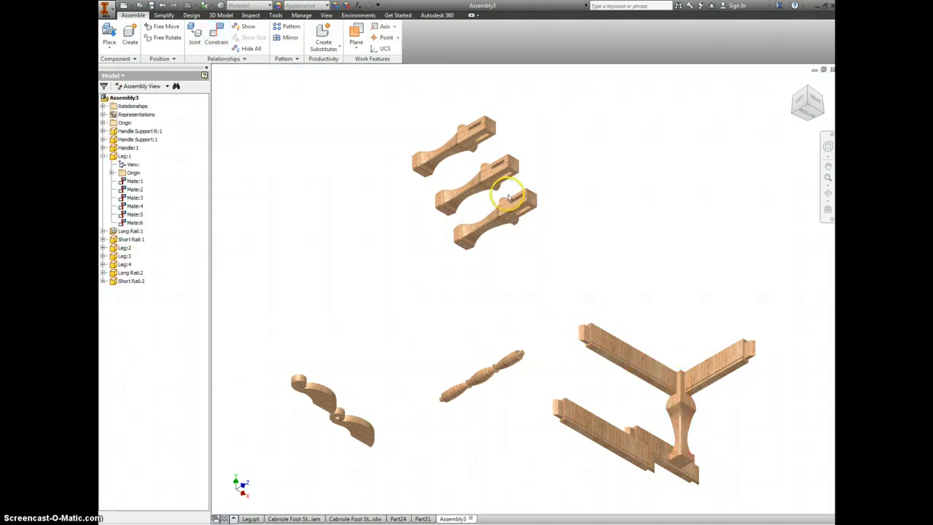
middle_drag(560, 241, 486, 245)
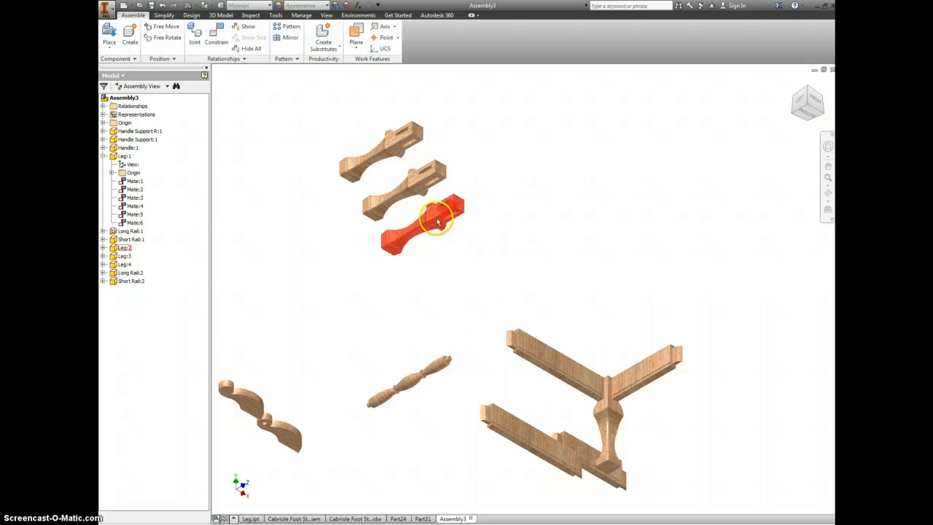
drag(438, 220, 729, 357)
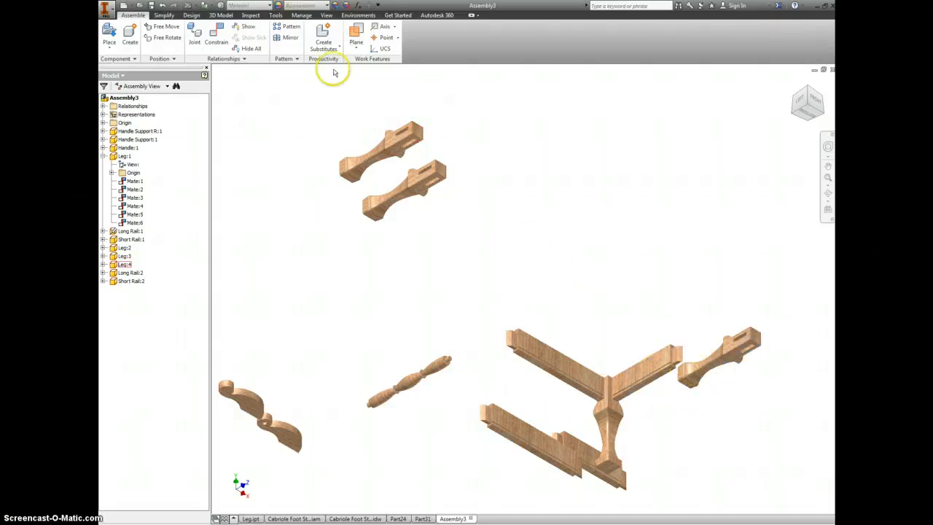
Mate the tenon cheek at the short rail's free end to the side wall of Leg:2's mortise with 0.000 in offset
click(217, 34)
scroll(685, 368, up, 5)
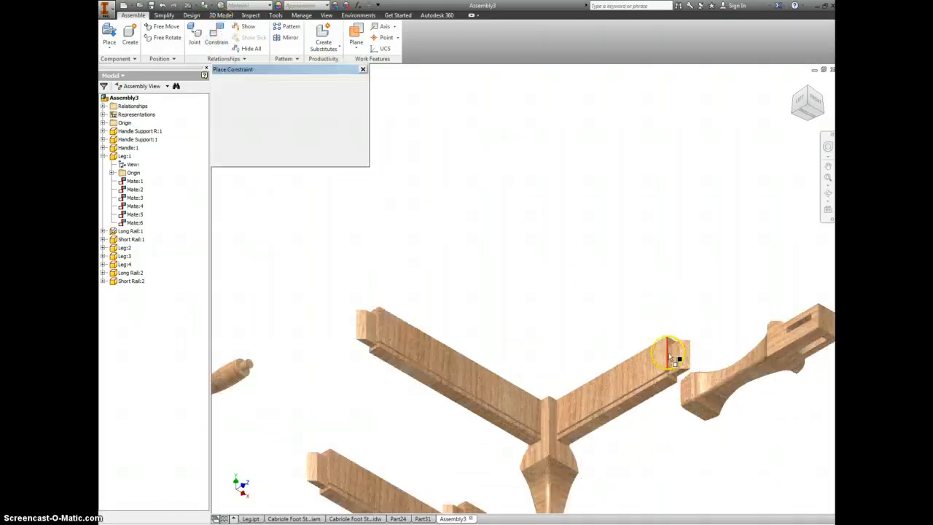
scroll(676, 362, down, 5)
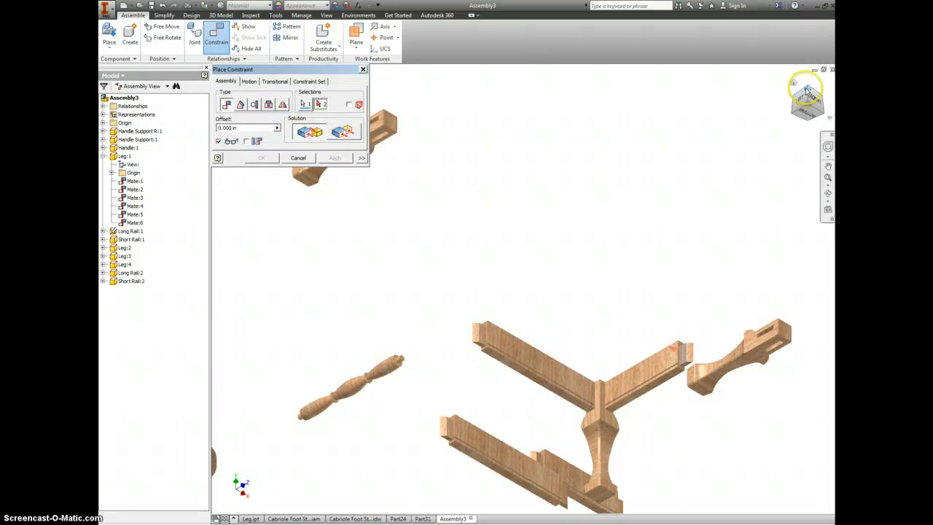
scroll(762, 343, down, 3)
scroll(687, 355, up, 8)
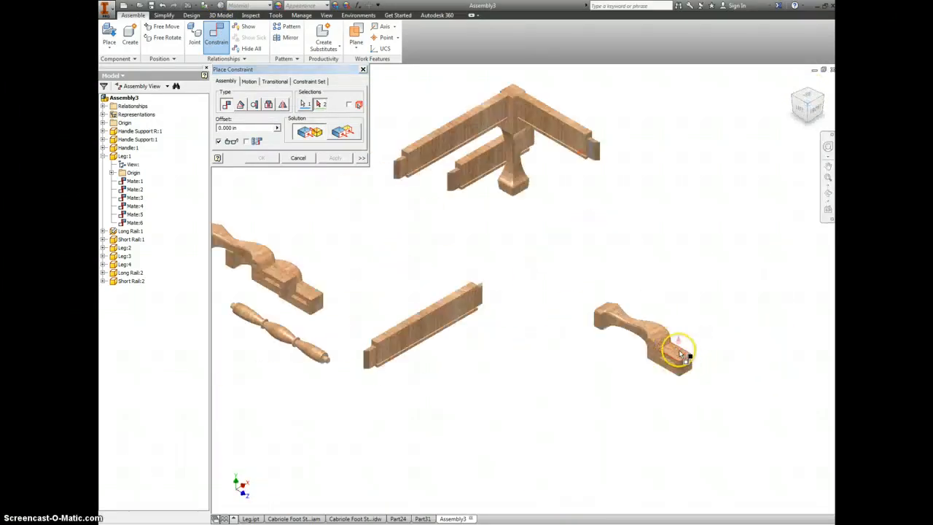
click(620, 429)
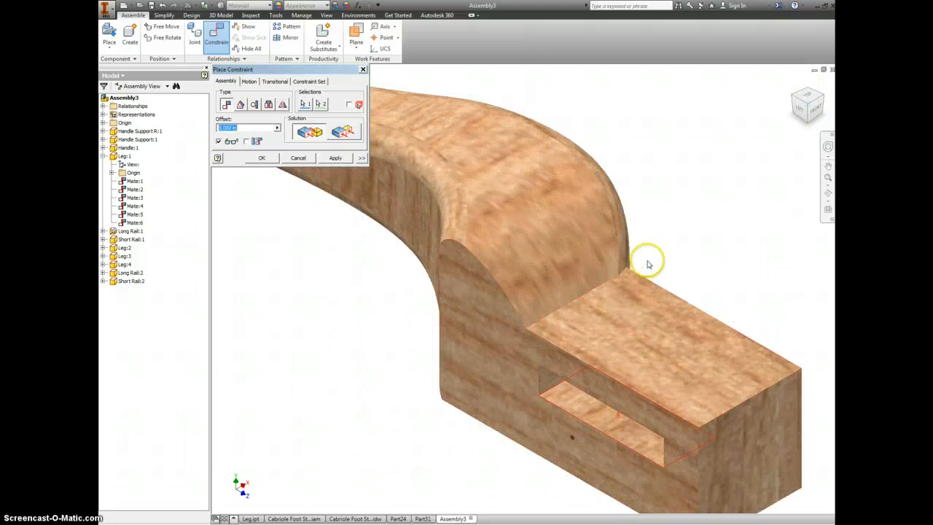
scroll(647, 264, down, 3)
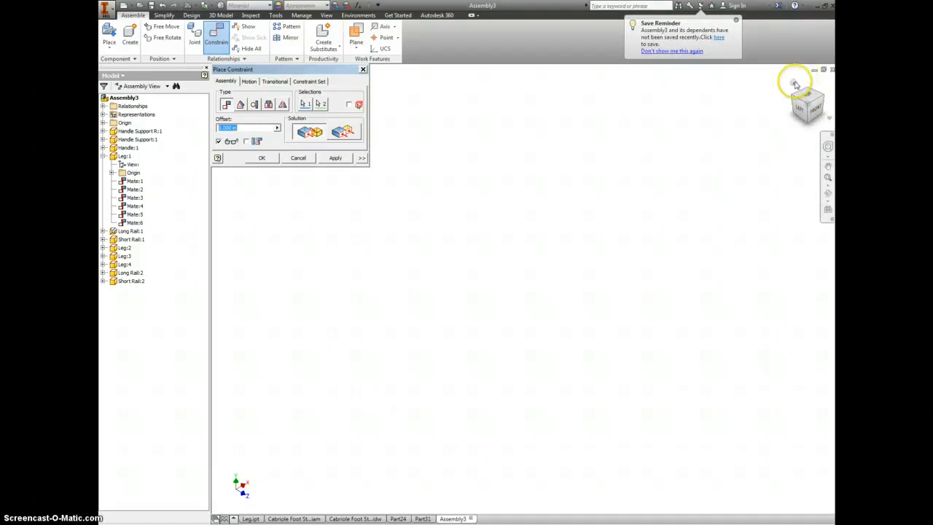
click(796, 83)
scroll(558, 372, up, 2)
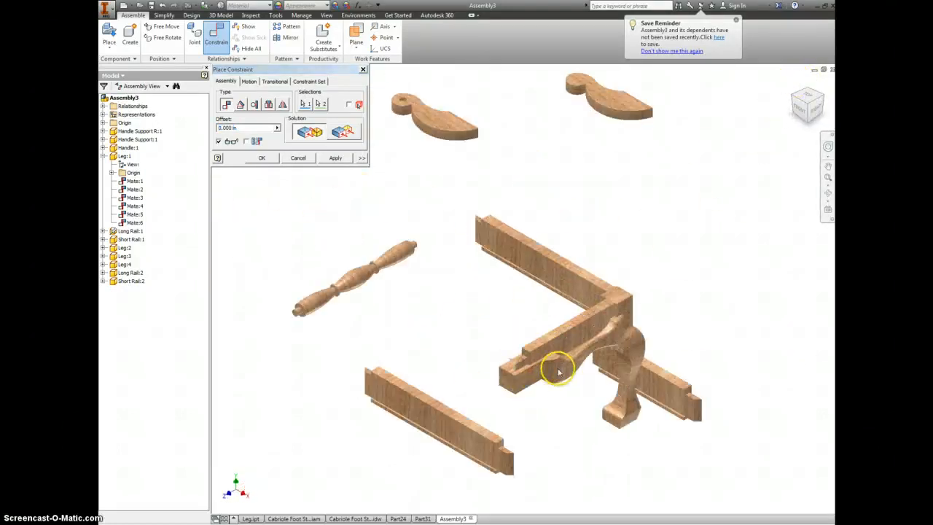
click(335, 157)
scroll(510, 362, up, 2)
scroll(494, 359, up, 2)
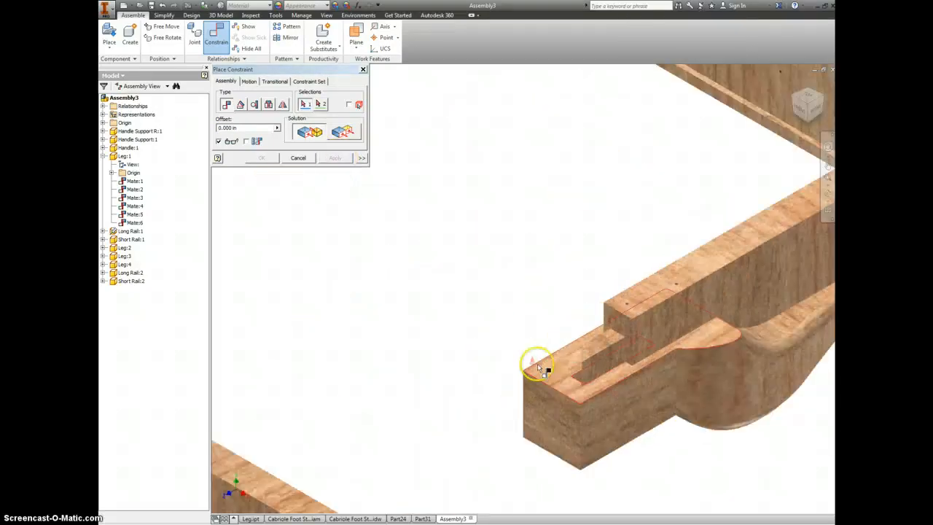
Mate Leg:2's mortised face to the shoulder at the short rail's free end with 0.000 in offset
click(553, 360)
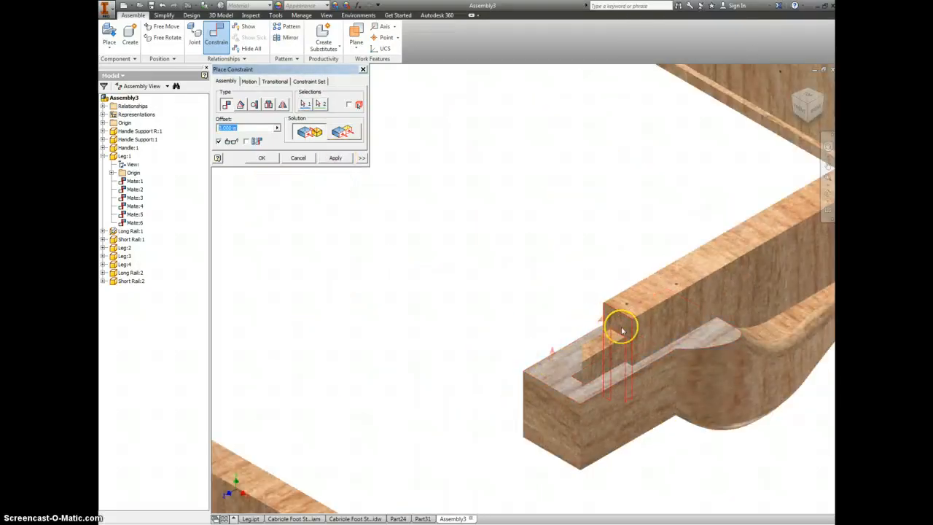
click(616, 334)
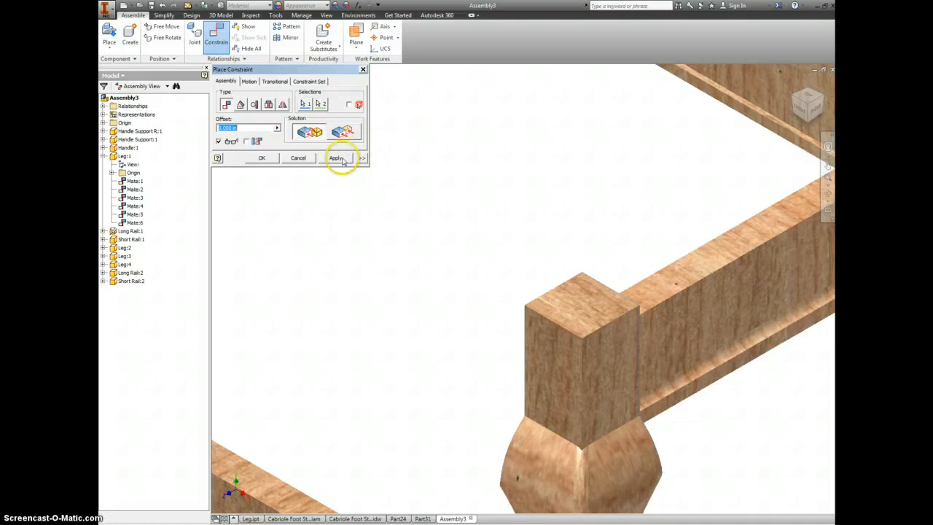
click(340, 158)
click(363, 70)
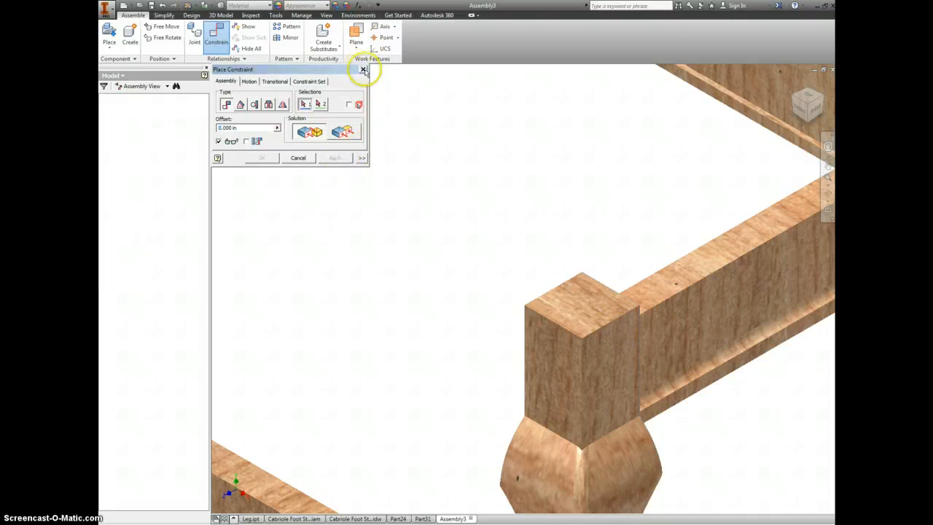
Lower Leg:2 to expose the short rail's tenon, and mate the tenon's top face to the upper inner face of Leg:2's mortise with 0.000 in offset
drag(572, 358, 574, 510)
click(510, 375)
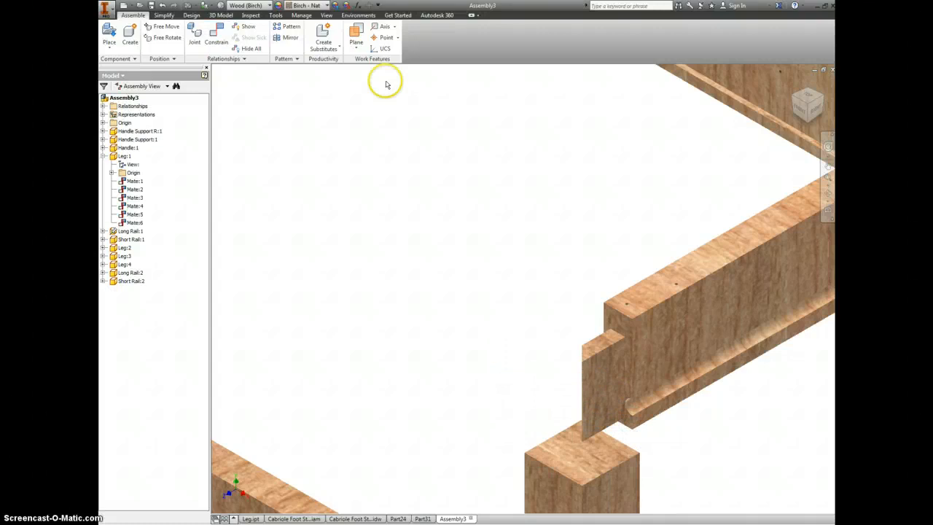
click(216, 35)
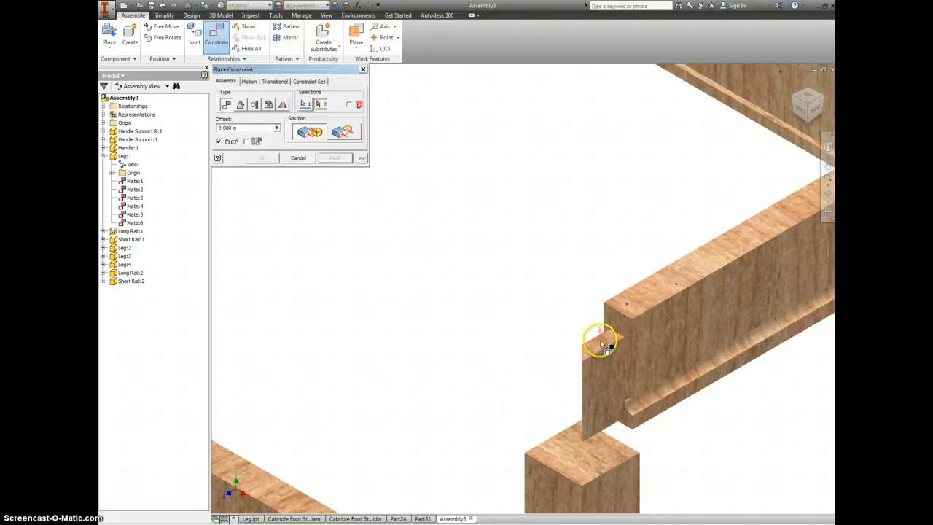
click(604, 344)
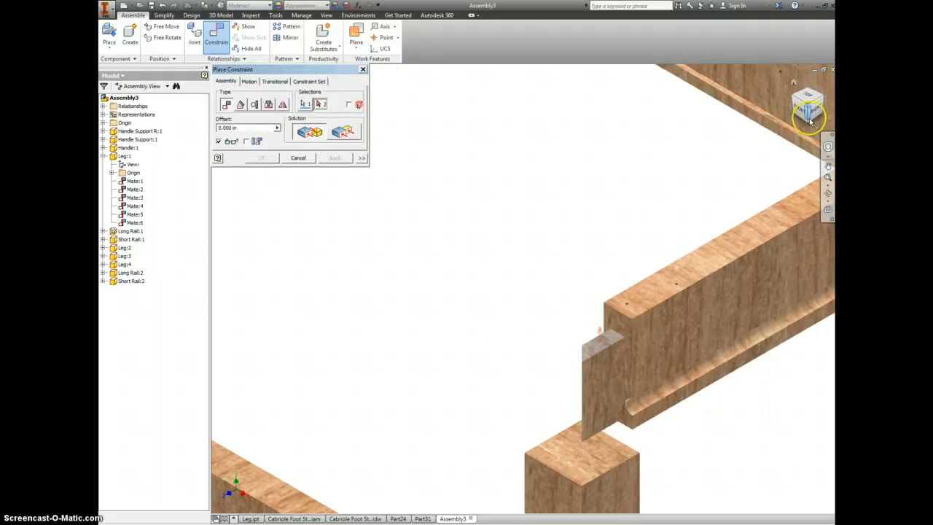
click(821, 115)
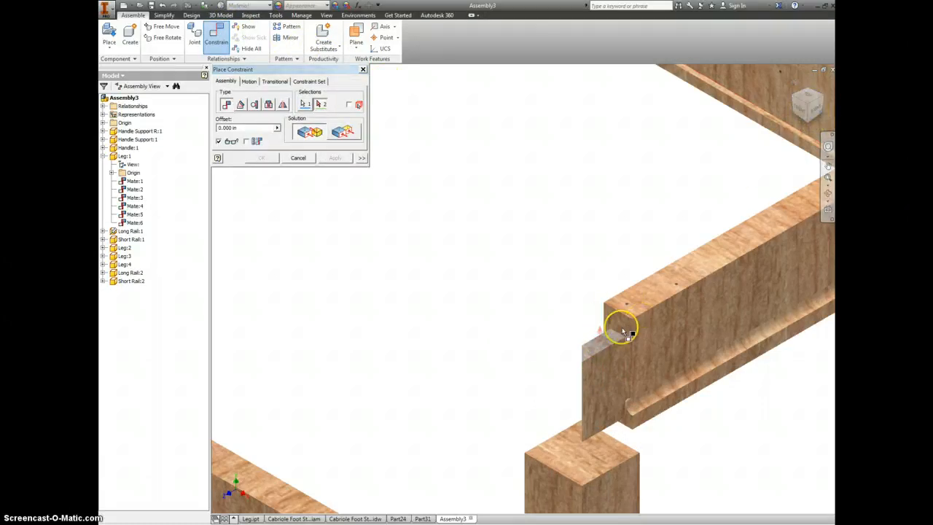
scroll(364, 271, up, 10)
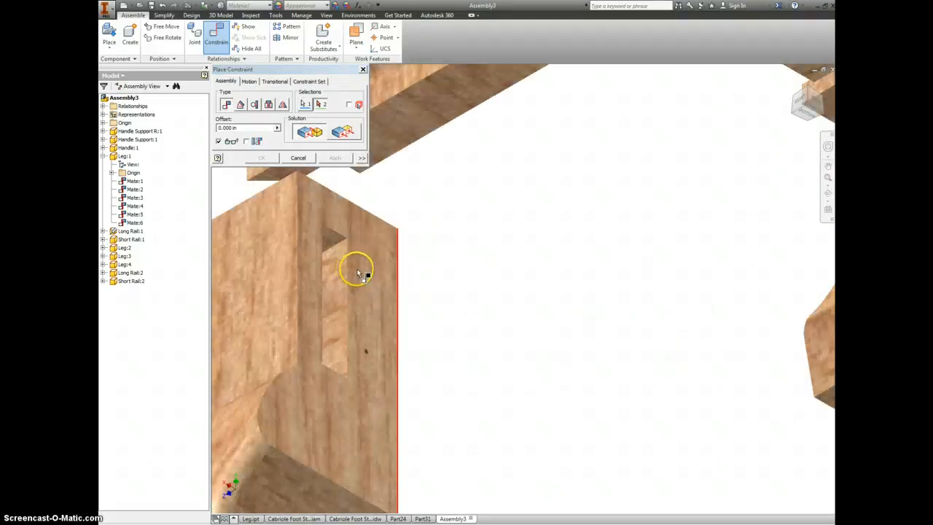
click(319, 210)
scroll(417, 259, down, 8)
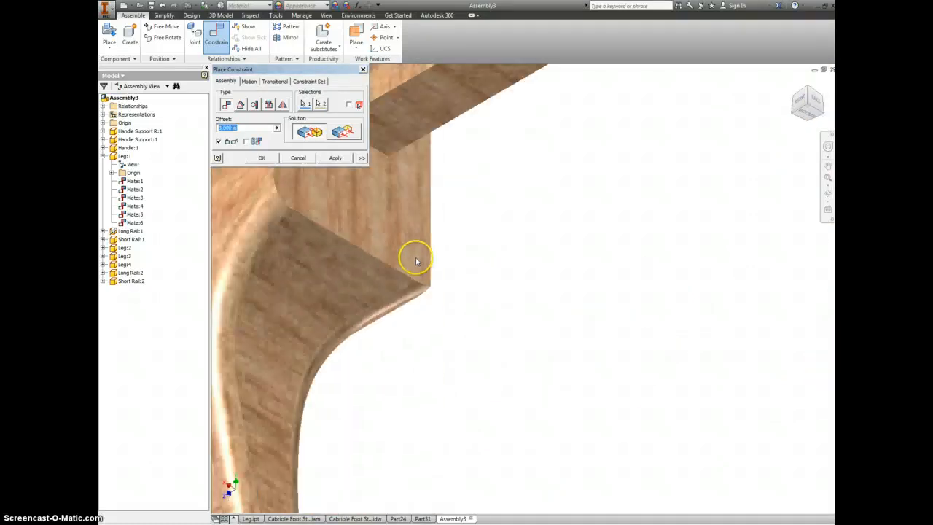
click(336, 159)
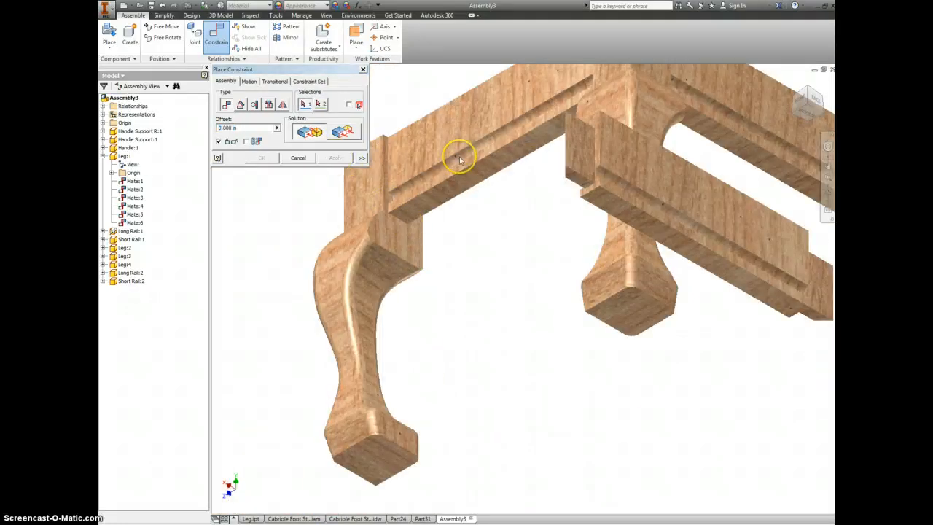
Mate the top face of Long Rail:2's tenon to the upper inner face of Leg:2's open mortise with 0.000 in offset
click(794, 83)
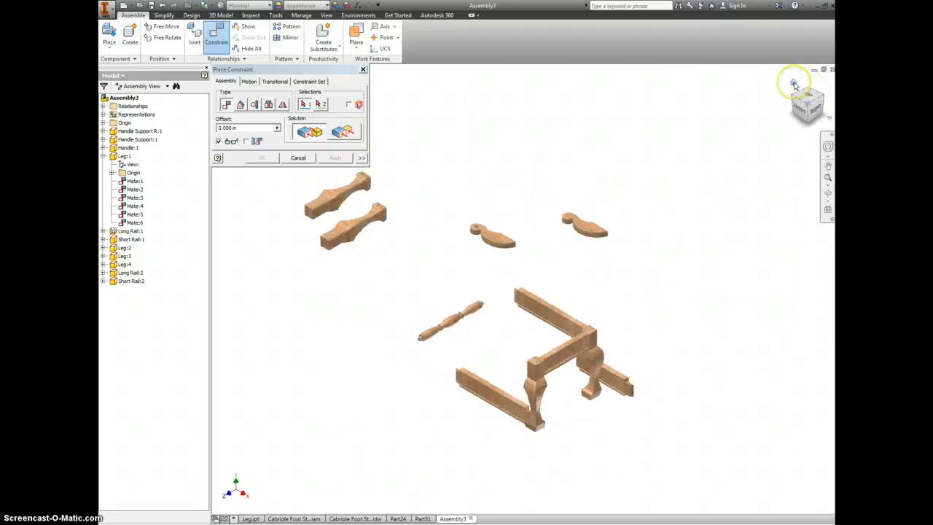
scroll(514, 355, up, 4)
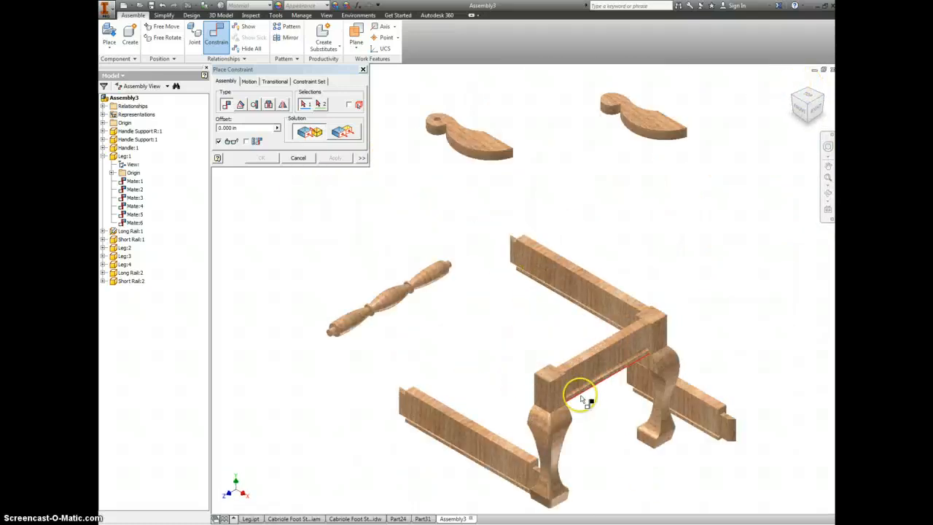
click(793, 98)
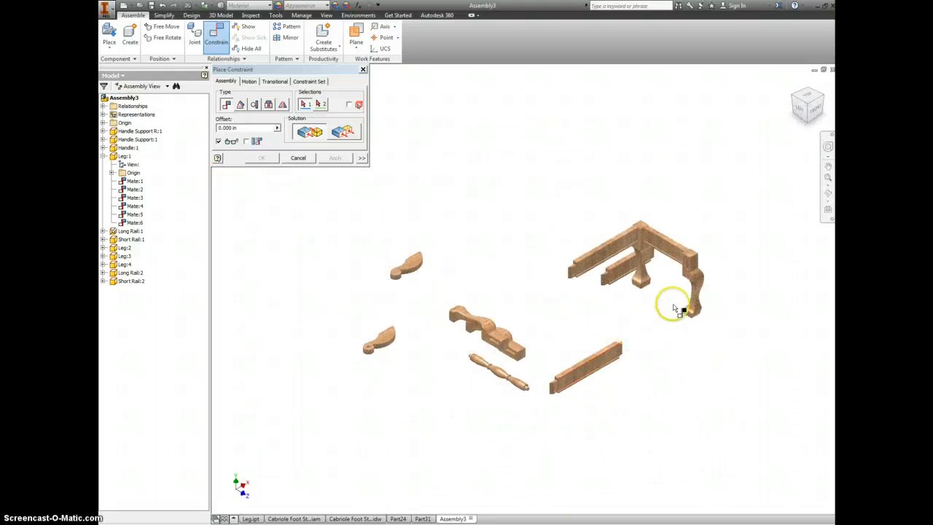
scroll(656, 328, up, 2)
scroll(575, 376, up, 3)
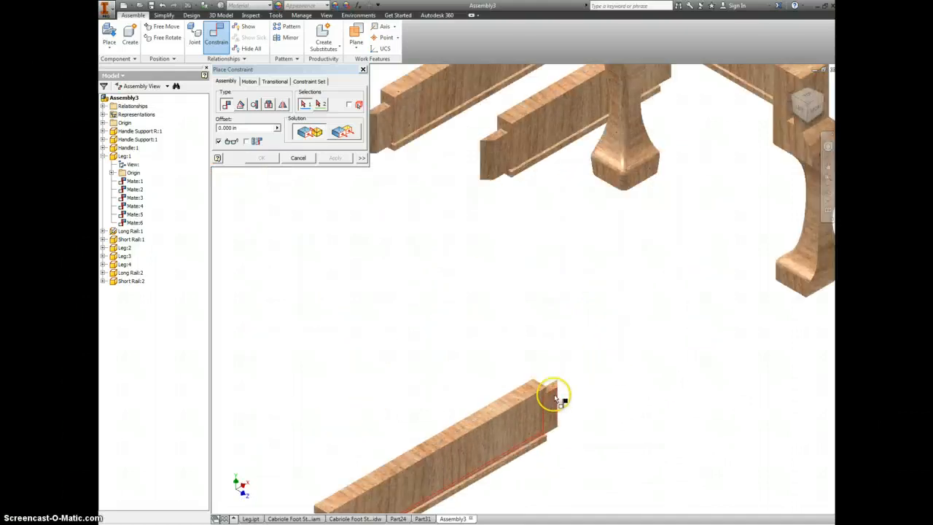
scroll(554, 394, up, 2)
click(546, 377)
scroll(554, 321, down, 4)
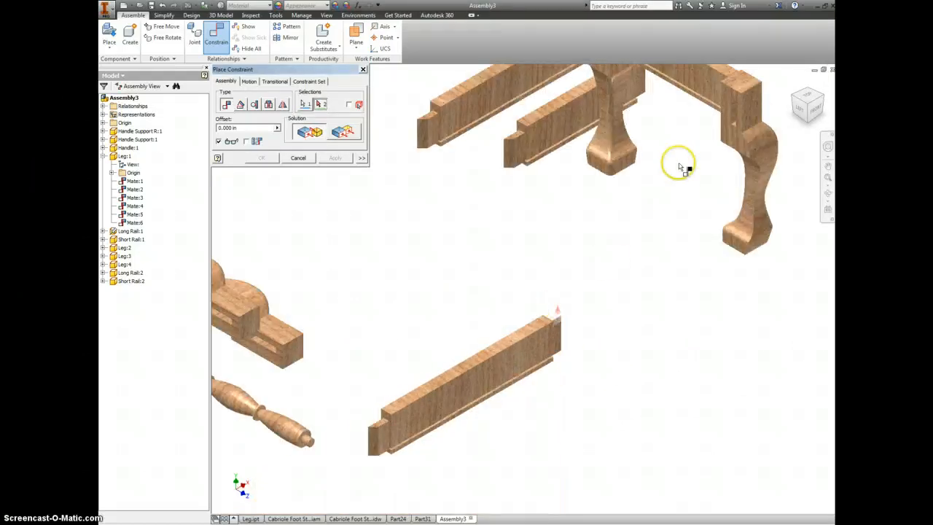
click(809, 123)
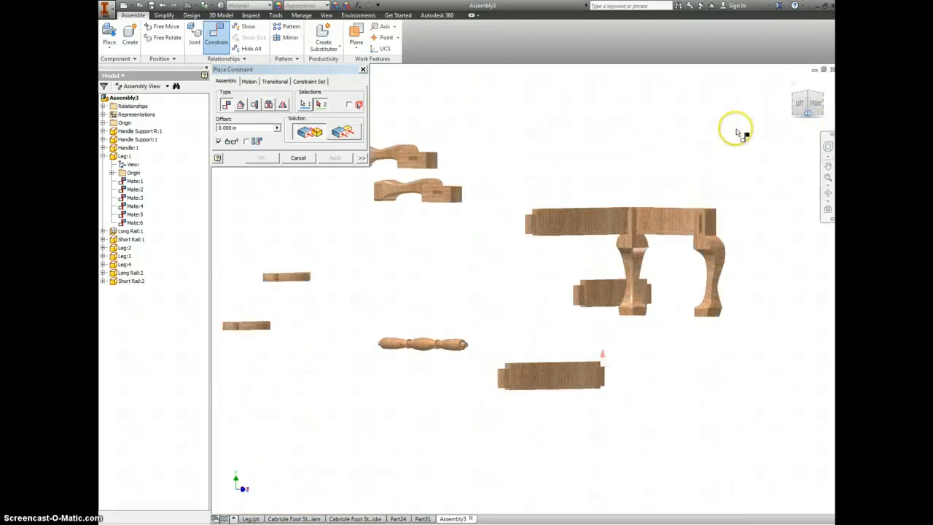
scroll(690, 271, up, 6)
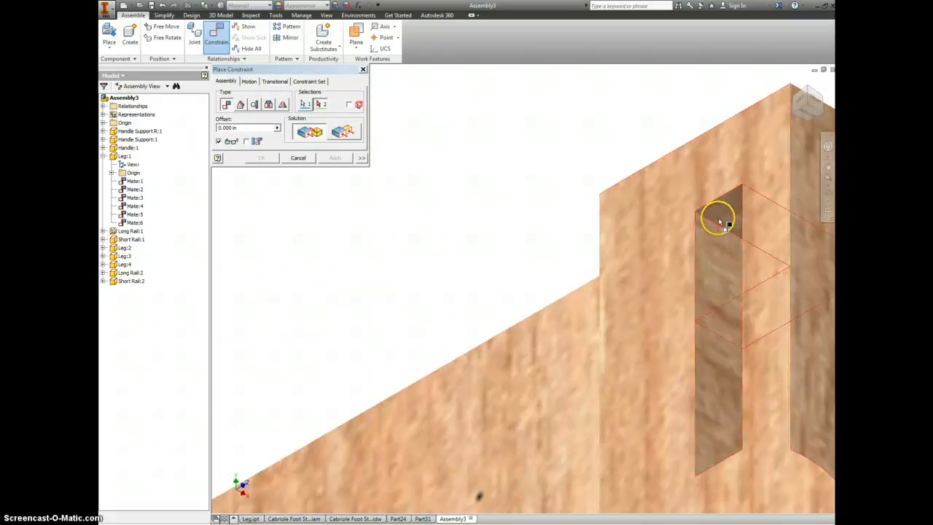
click(718, 215)
click(348, 159)
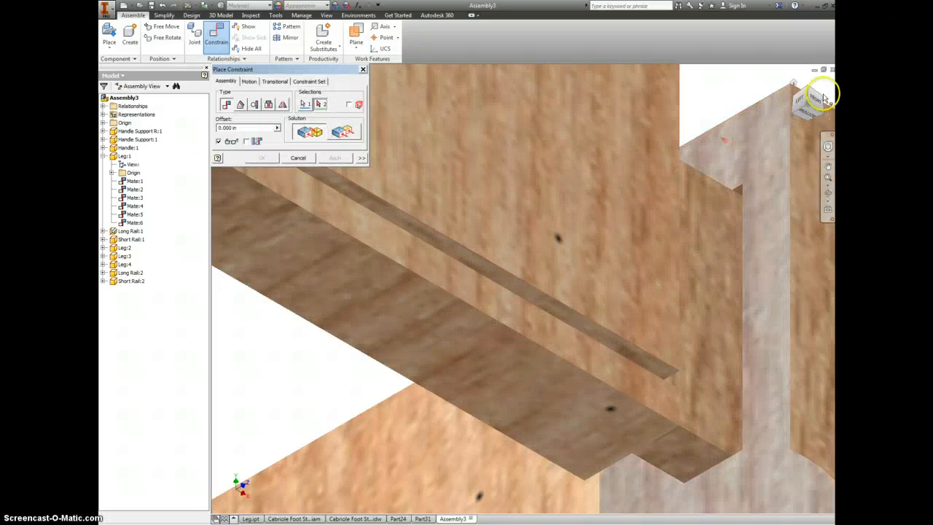
Mate Leg:2's face around the long-rail mortise to the shoulder of Long Rail:2 with 0.000 in offset
click(820, 101)
scroll(533, 354, up, 8)
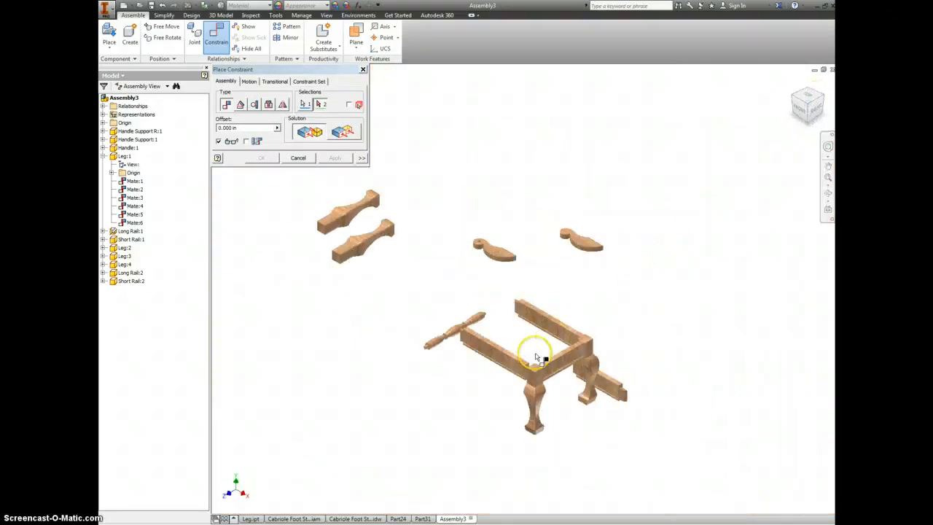
click(528, 325)
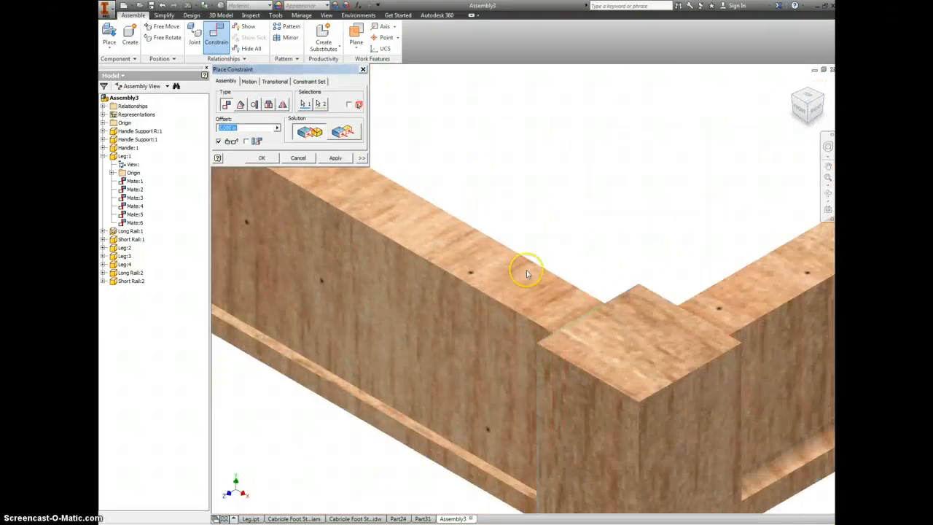
click(336, 158)
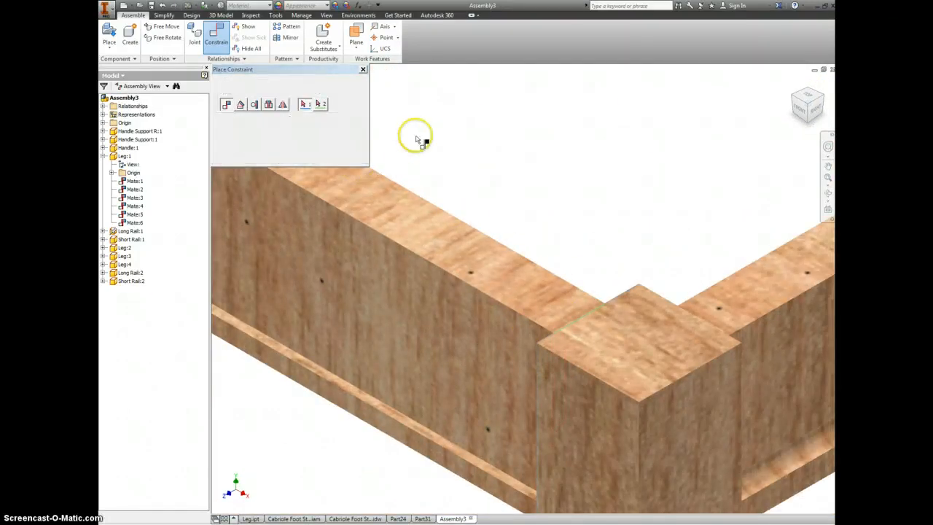
click(362, 68)
Slide Long Rail:2 along the short rail, clear of Leg:2, to expose its tenon
drag(438, 333, 617, 187)
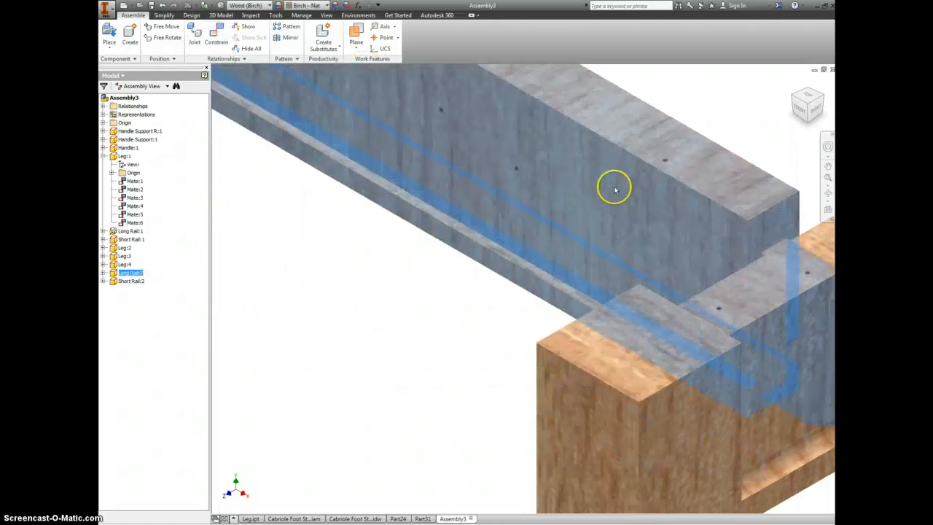
click(389, 331)
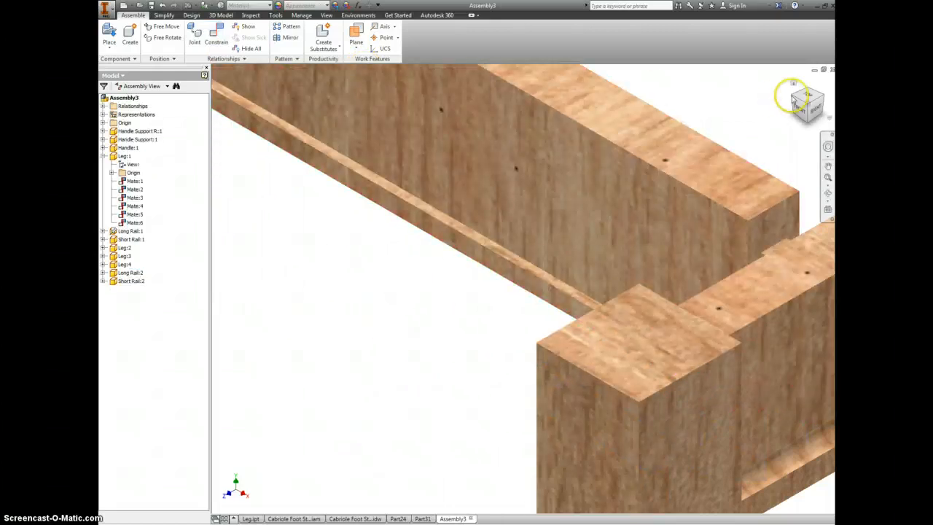
click(795, 101)
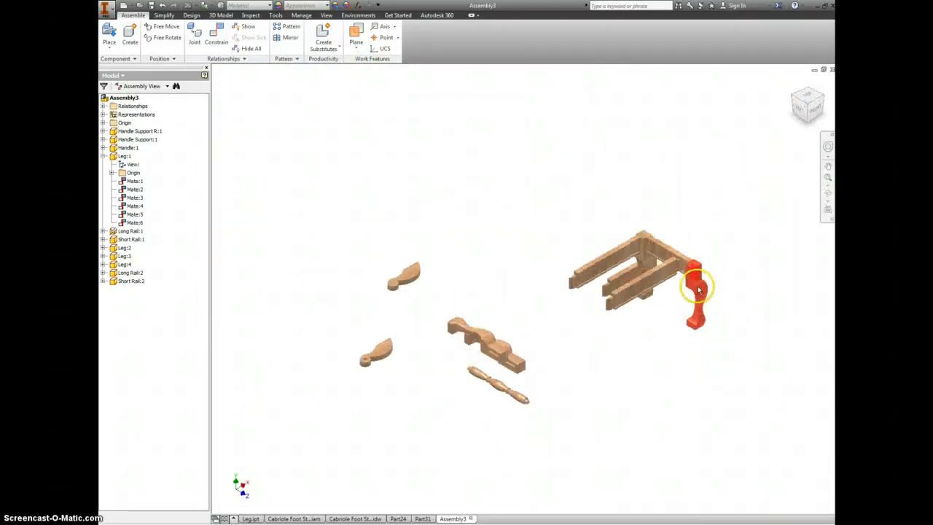
scroll(677, 275, up, 3)
scroll(678, 275, up, 5)
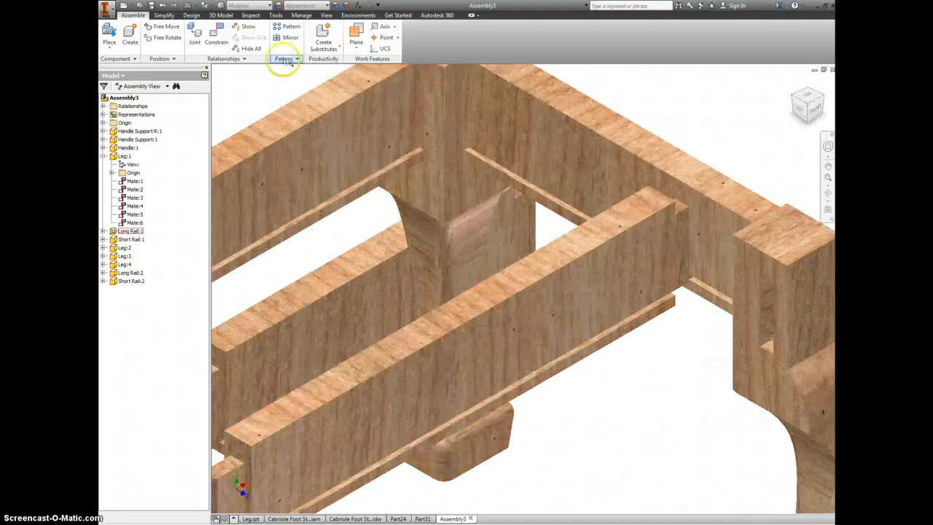
Mate the tenon cheek of Long Rail:2 to the side wall of Leg:2's mortise with 0.000 in offset
click(193, 31)
click(216, 33)
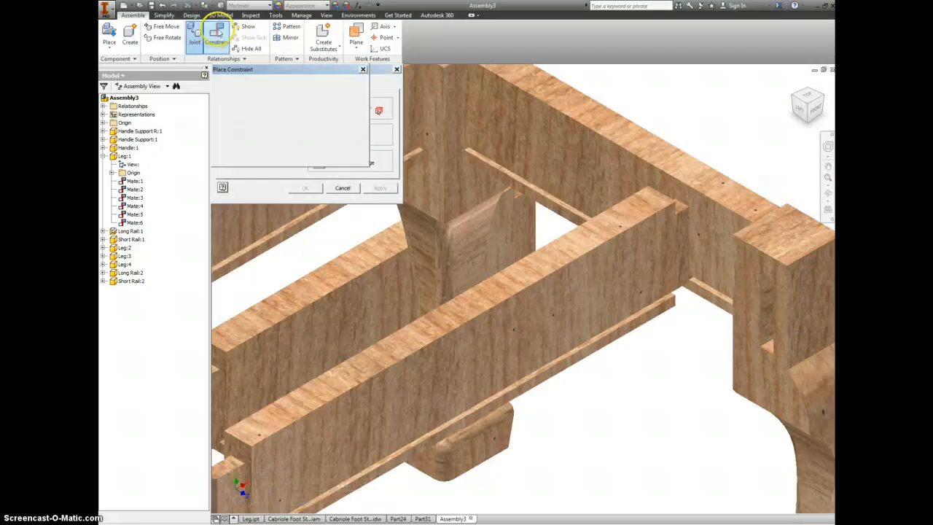
click(685, 233)
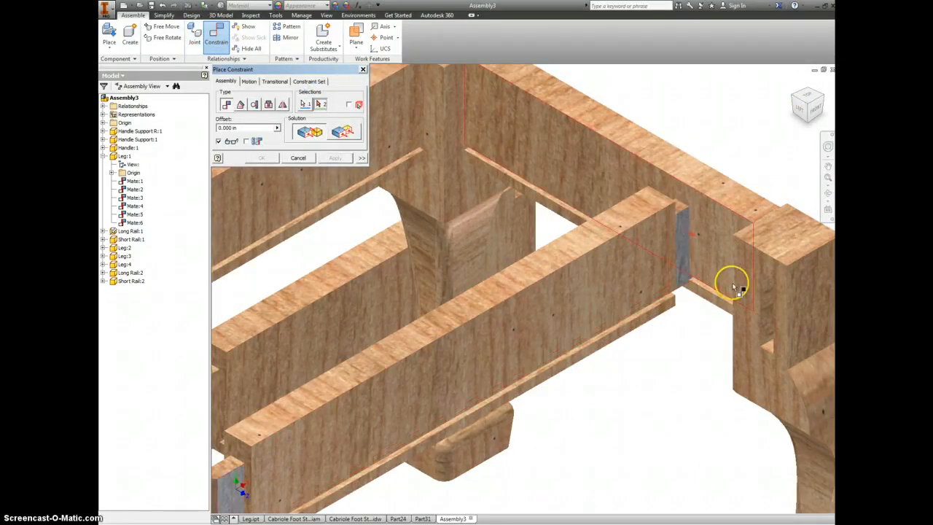
click(795, 99)
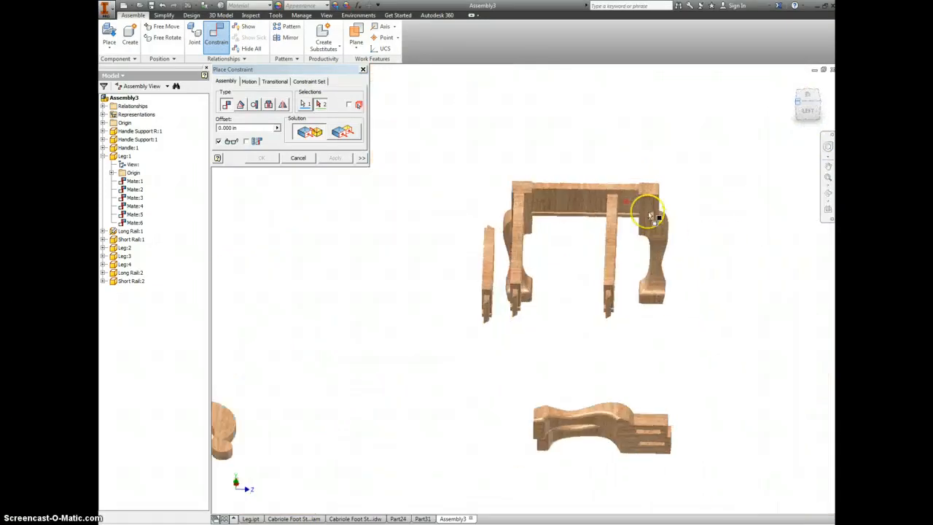
scroll(567, 198, up, 6)
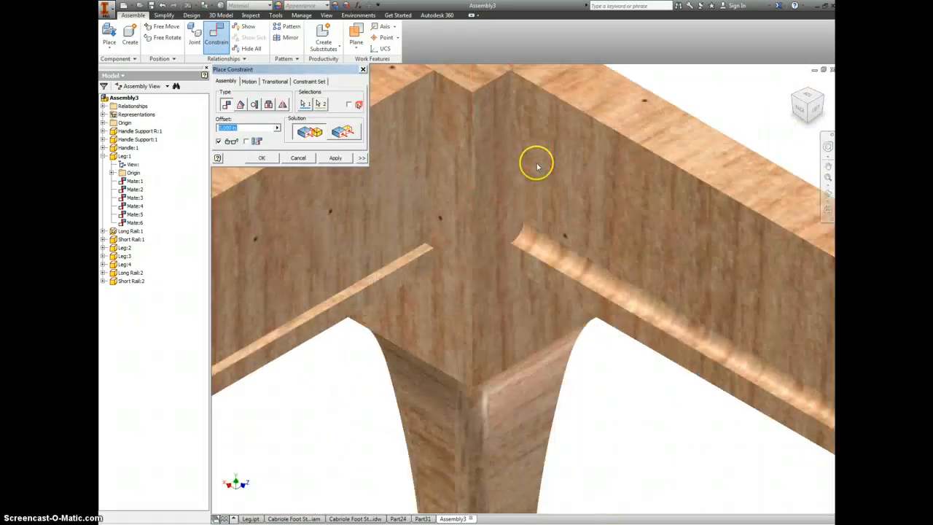
click(333, 158)
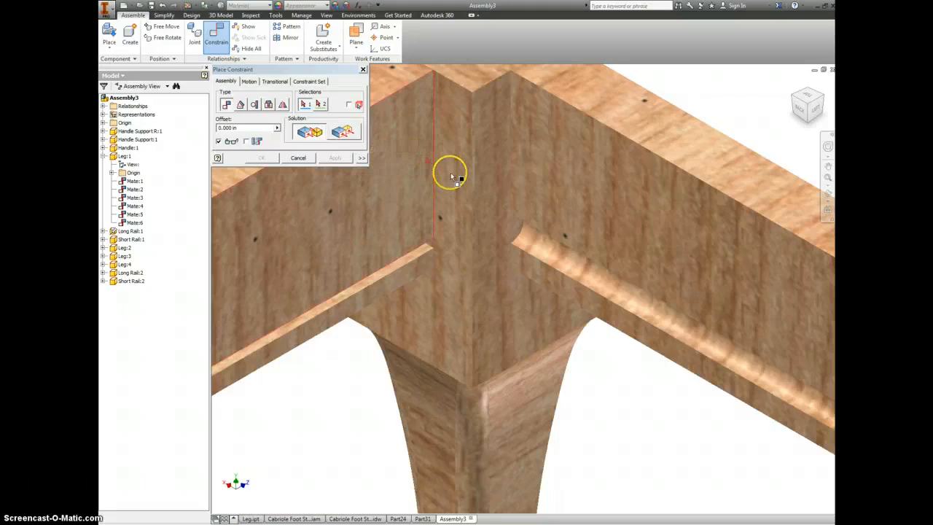
scroll(451, 180, down, 5)
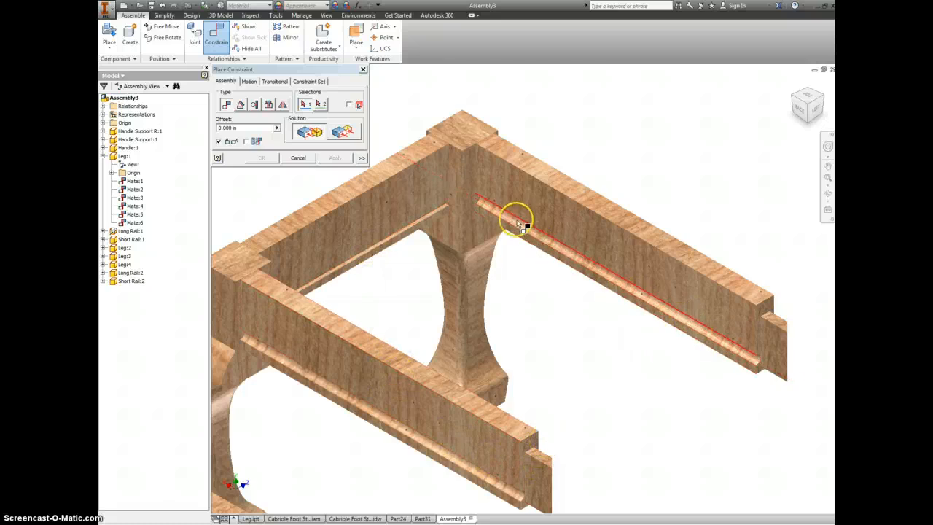
click(298, 157)
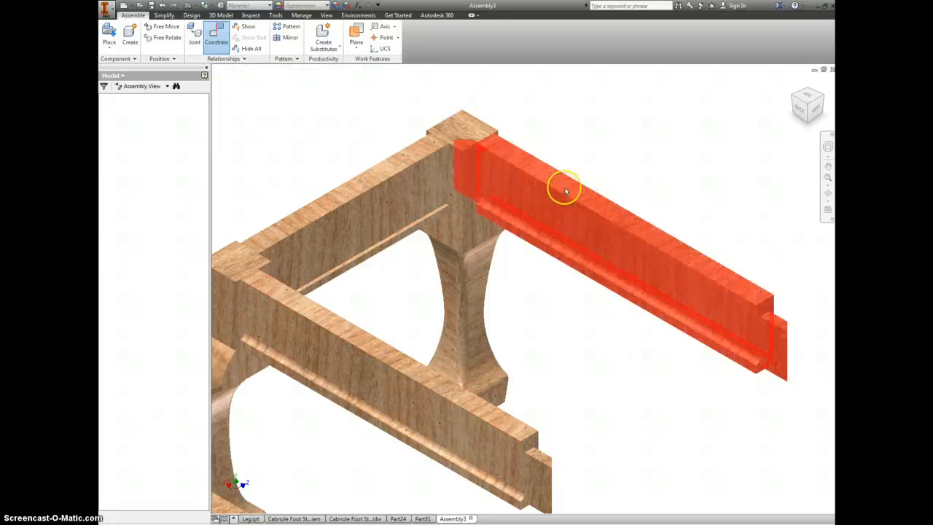
Delete the tenon-cheek constraint Mate:12 from Long Rail:2
click(524, 182)
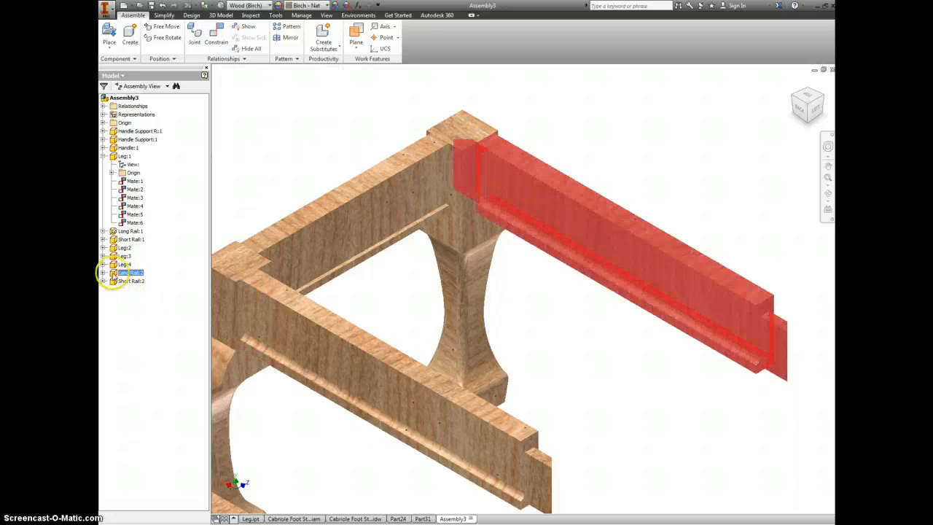
click(104, 273)
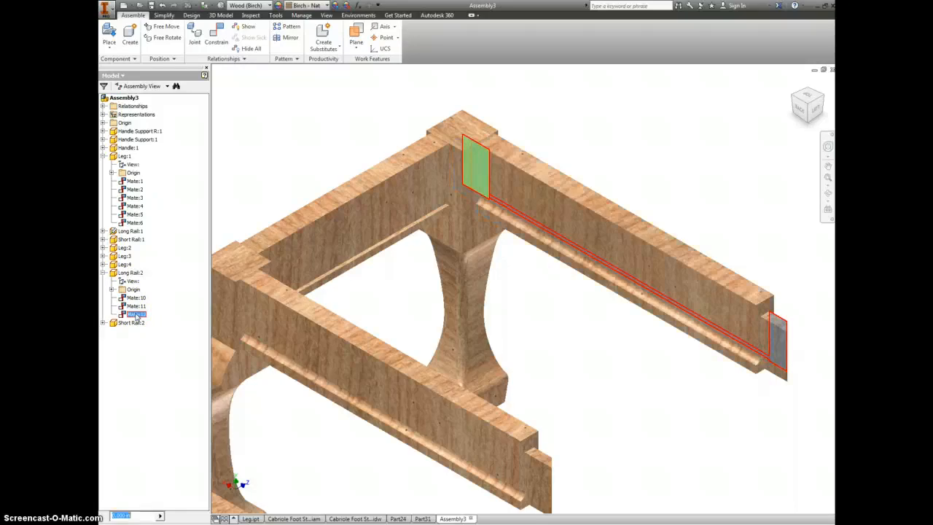
right_click(137, 314)
click(149, 325)
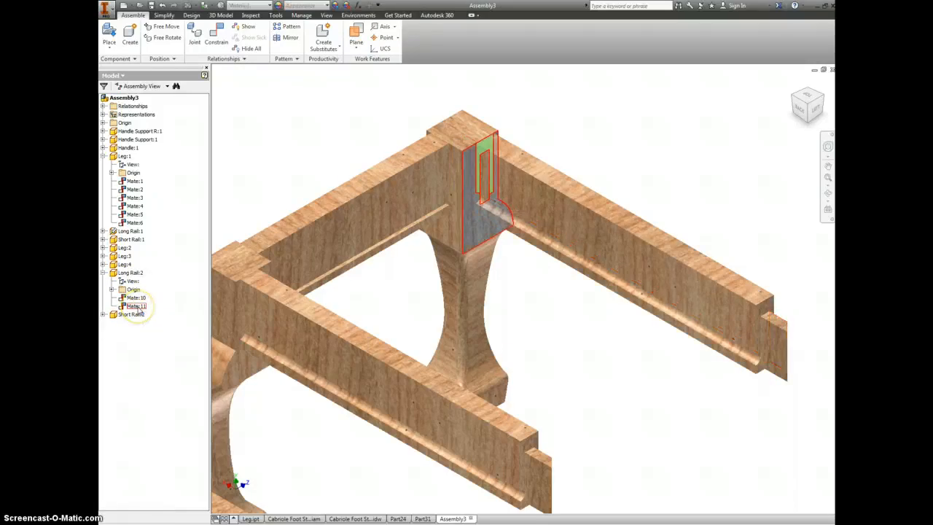
Delete the Mate:11 constraint from Long Rail:2 and pull the rail clear of Leg:2's mortise
right_click(138, 307)
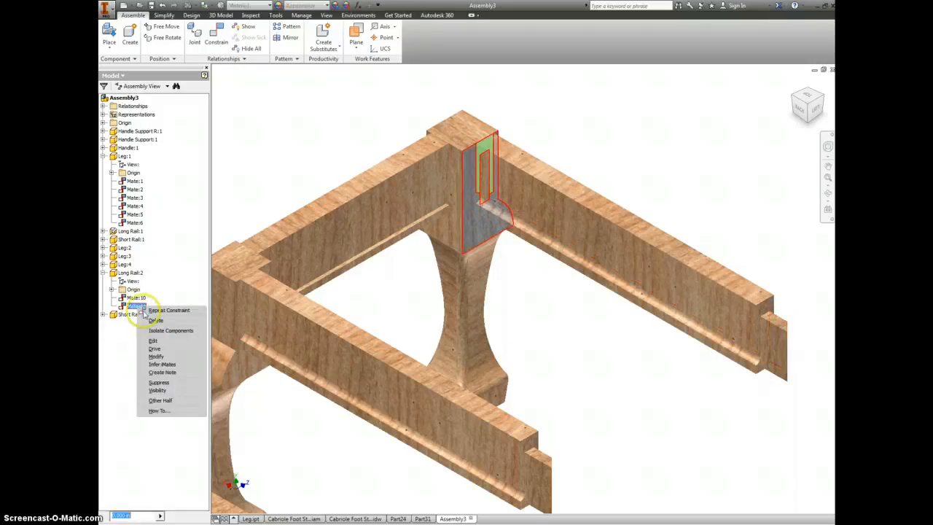
click(154, 320)
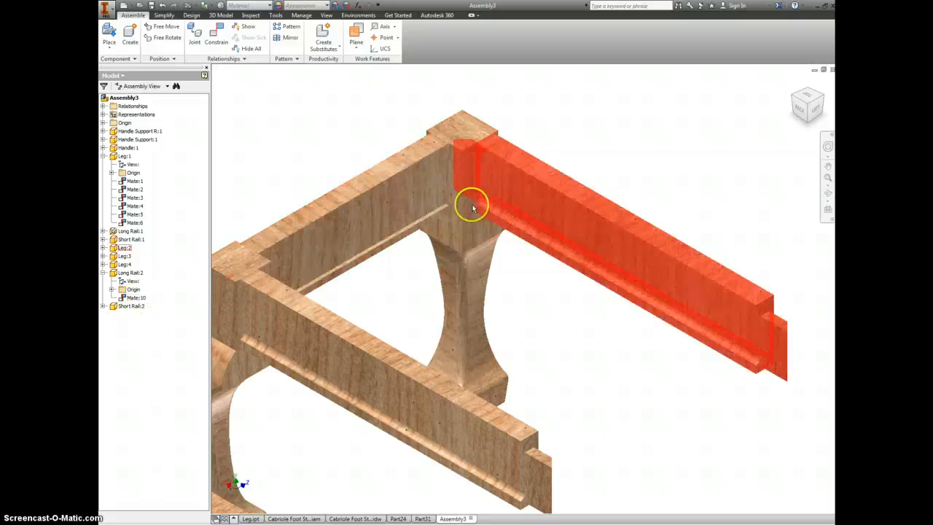
drag(471, 202, 589, 140)
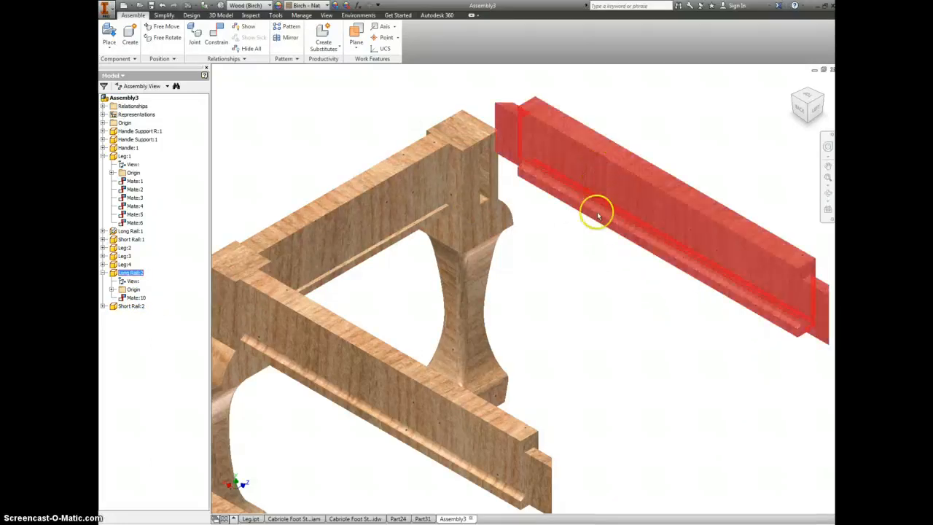
click(604, 295)
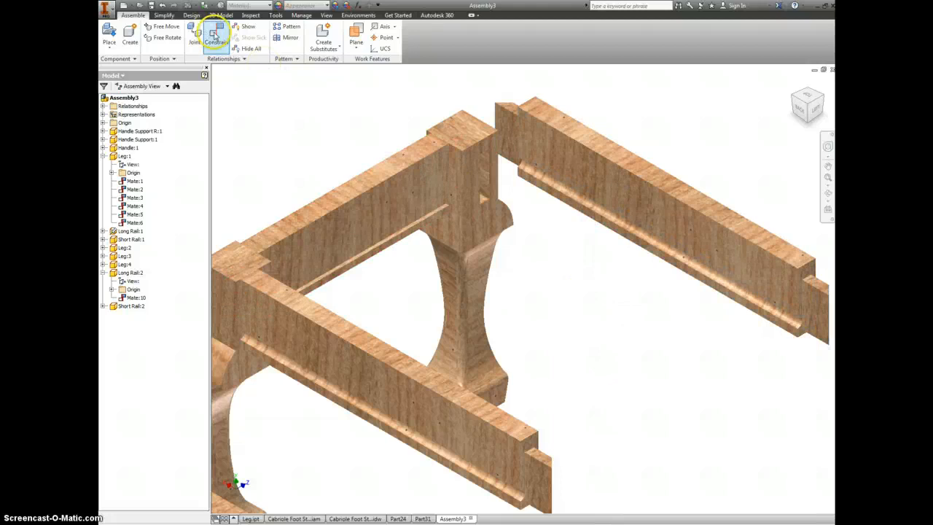
Mate the side wall of Leg:2's mortise to the tenon cheek of Long Rail:2 with 0.000 in offset
click(215, 32)
click(486, 179)
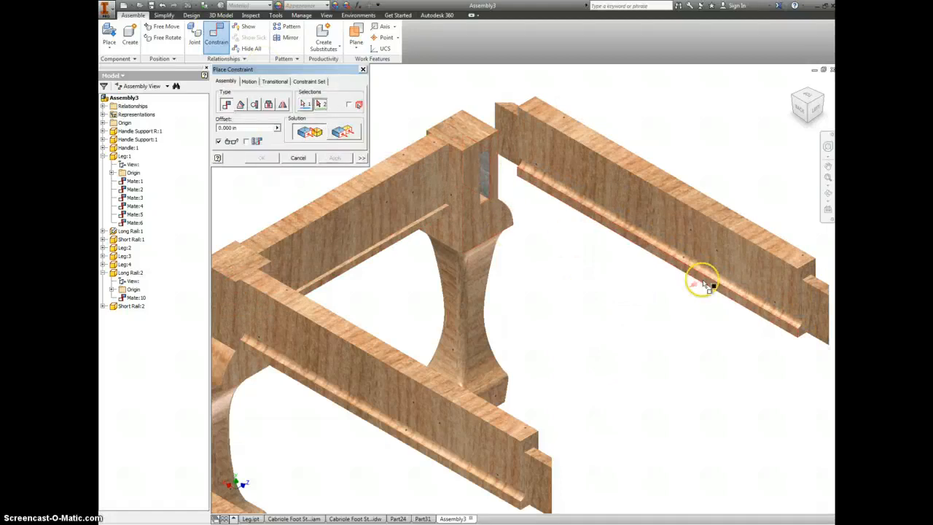
click(781, 319)
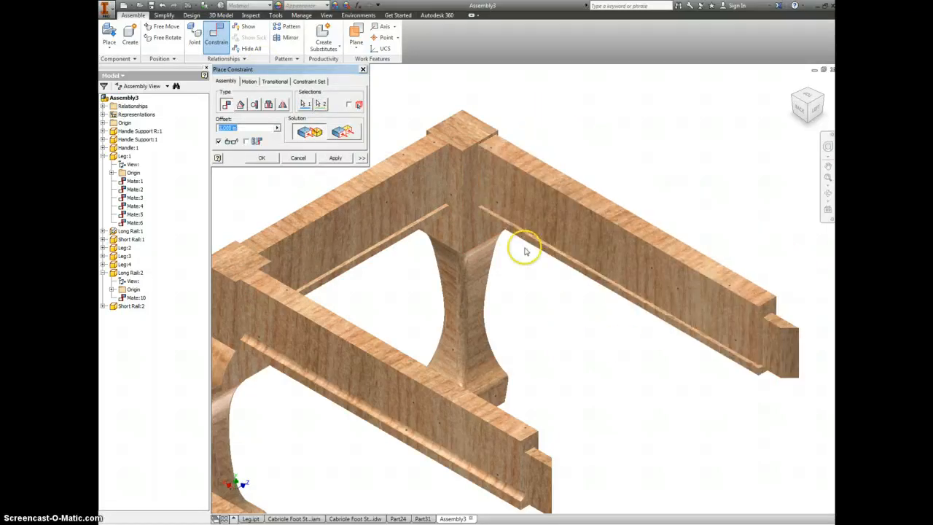
click(333, 159)
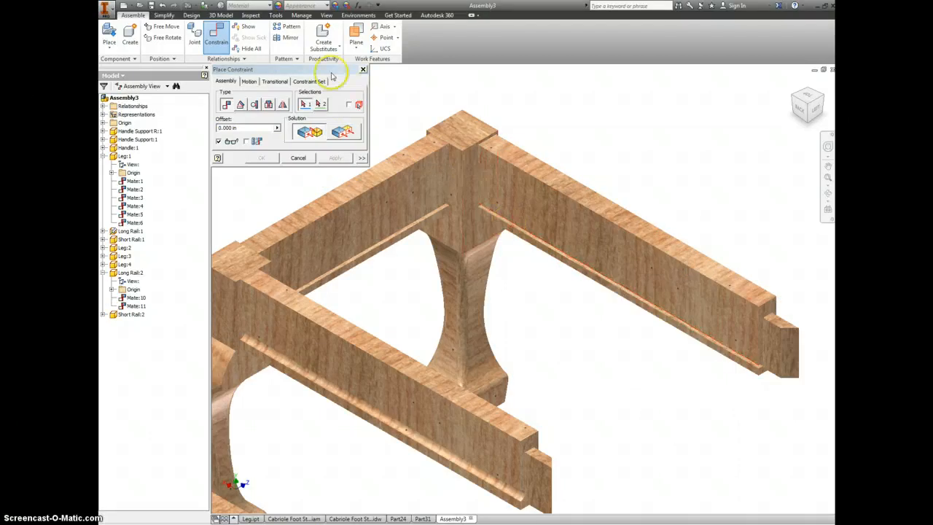
click(362, 69)
Pull Long Rail:2 clear of Leg:2 and mate the leg's face around the mortise to the rail's shoulder with 0.000 in offset
drag(526, 194, 648, 217)
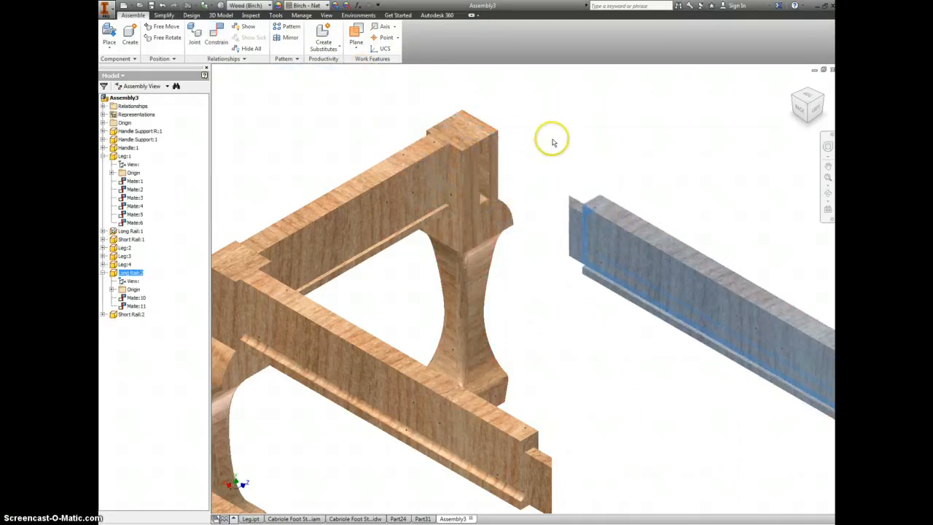
click(536, 137)
click(216, 30)
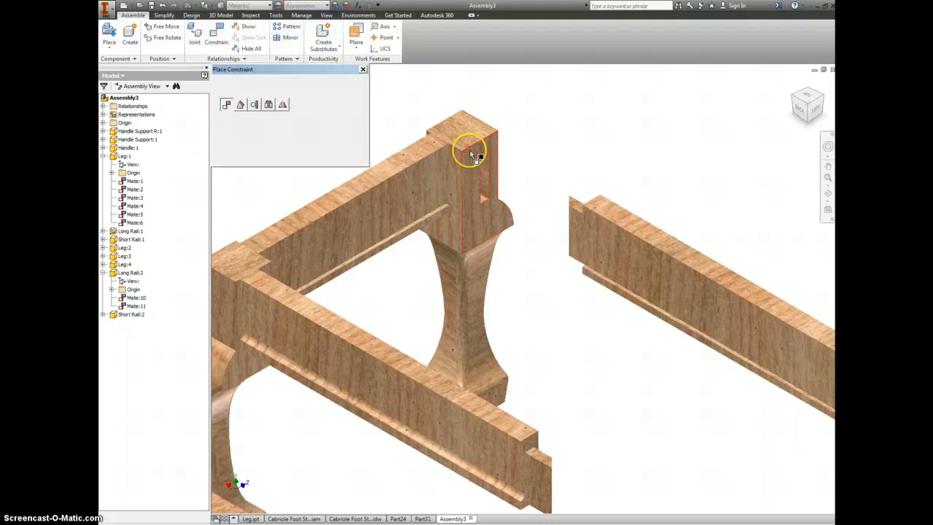
click(472, 157)
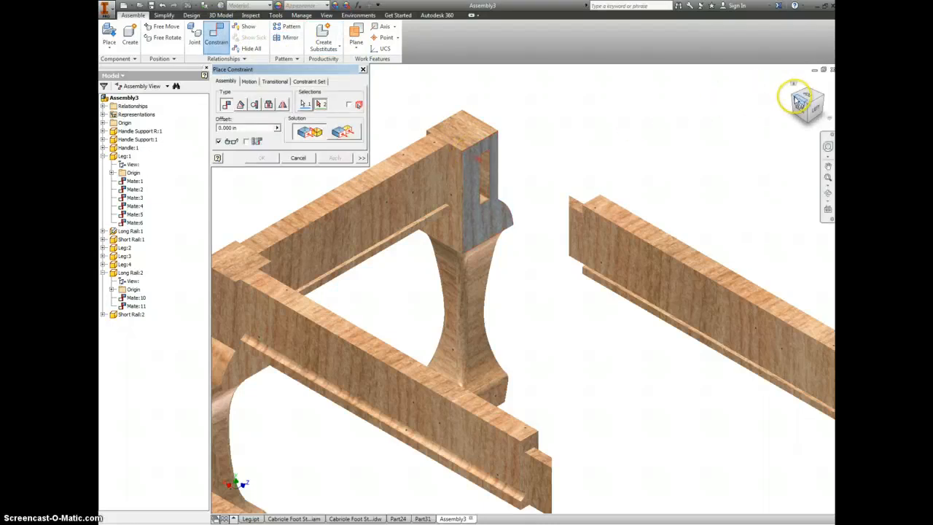
click(797, 101)
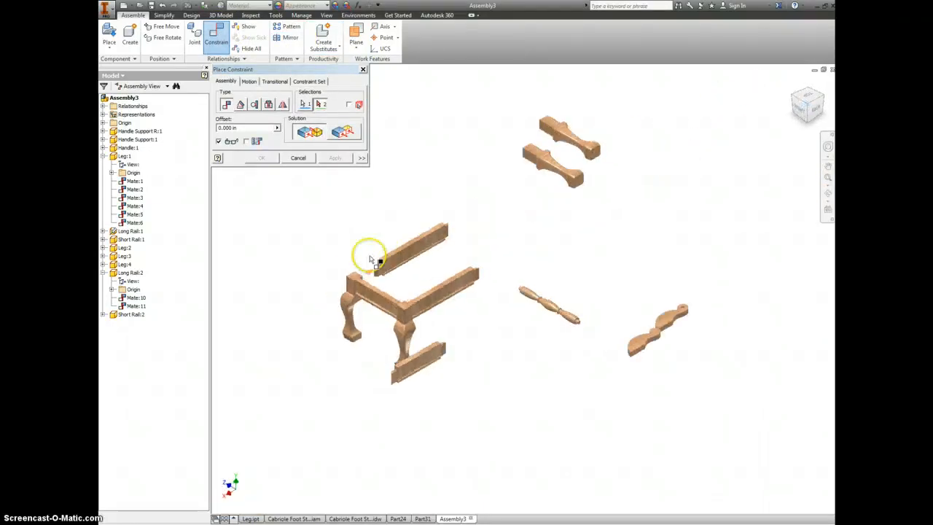
scroll(379, 263, down, 6)
click(406, 246)
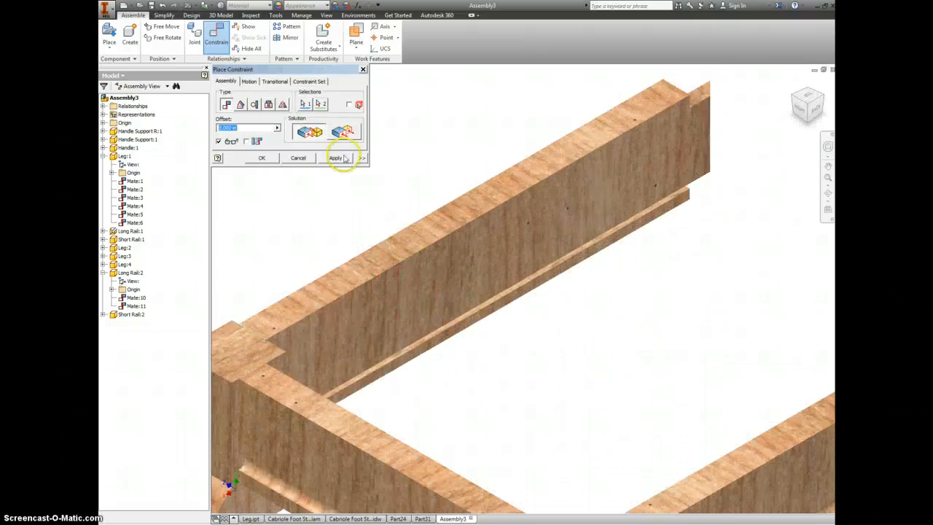
click(335, 158)
Move Leg:3 away from Leg:4, closer to the open ends of the long rails
scroll(657, 184, up, 5)
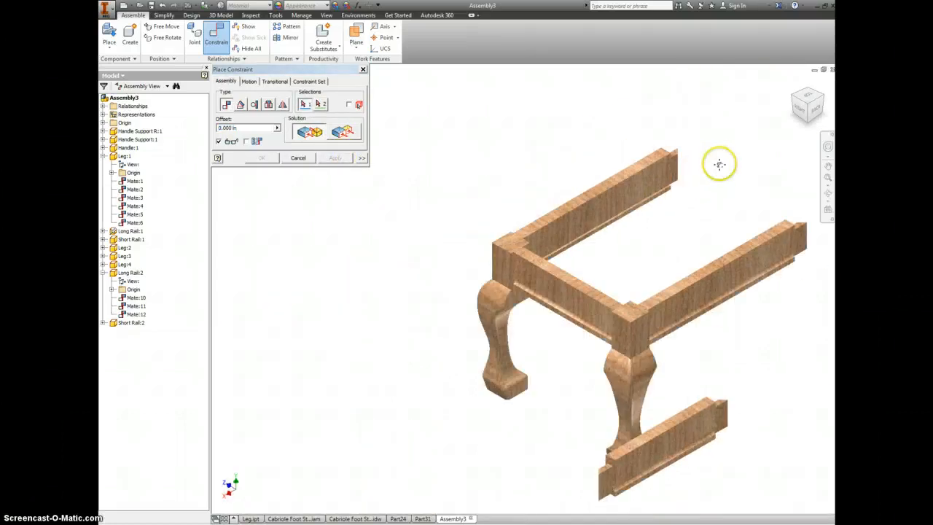
middle_drag(719, 162, 544, 197)
scroll(676, 142, up, 5)
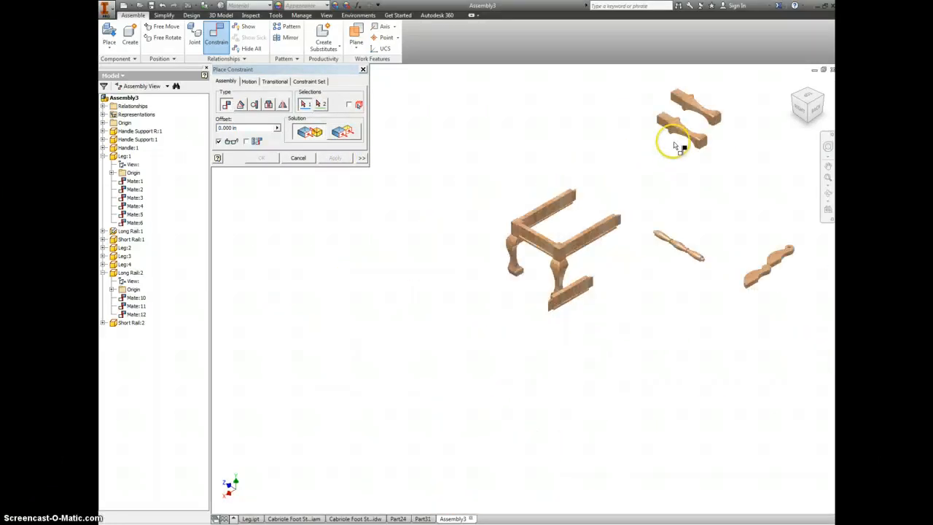
scroll(671, 121, down, 4)
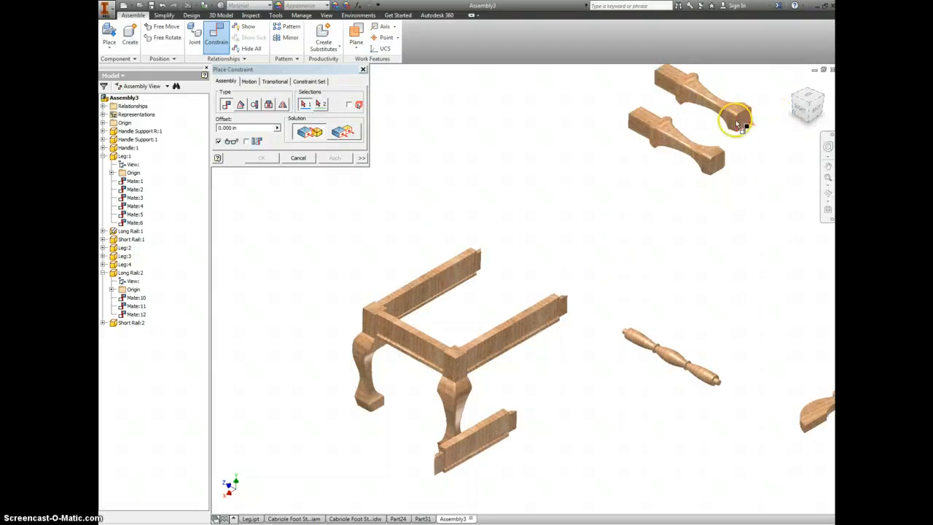
shift+middle_drag(737, 119, 602, 181)
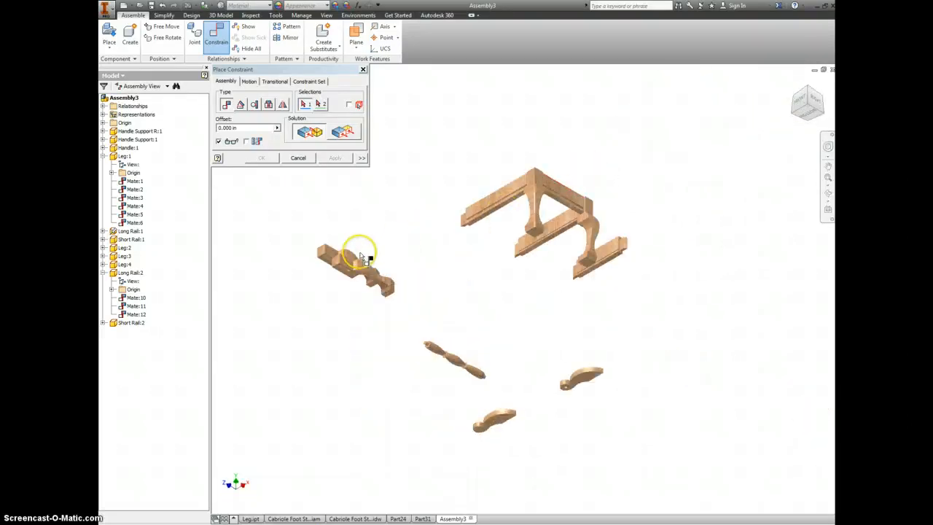
key(Escape)
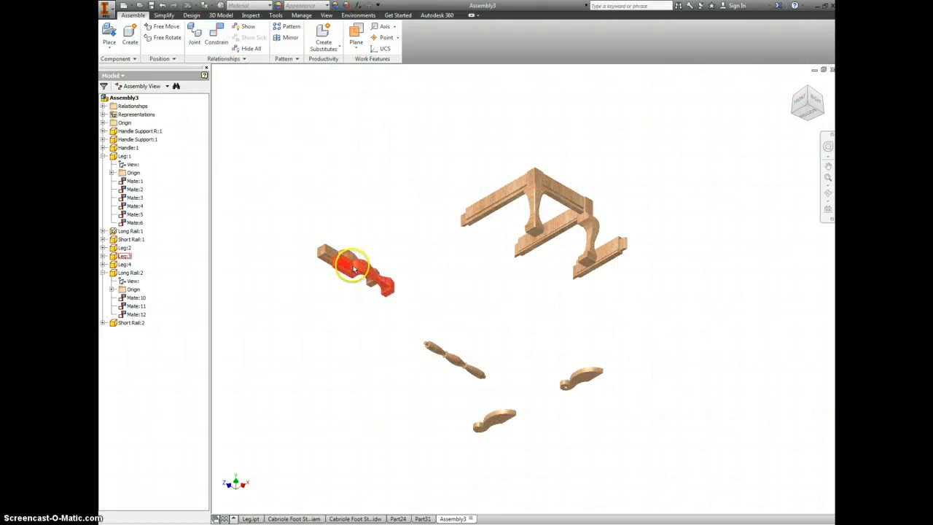
drag(343, 281, 455, 233)
click(609, 178)
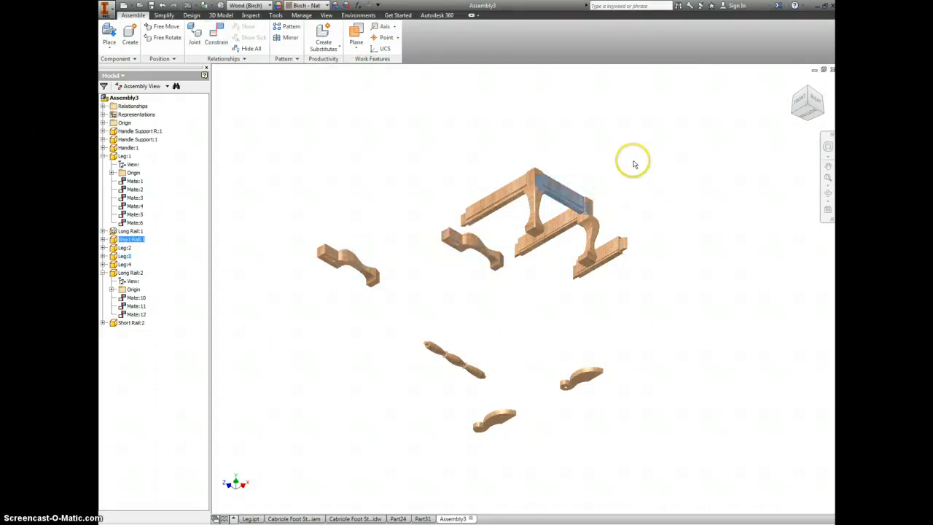
Mate Leg:3's face around the long-rail mortise to the free-end shoulder of Long Rail:2 with 0.000 in offset
click(797, 100)
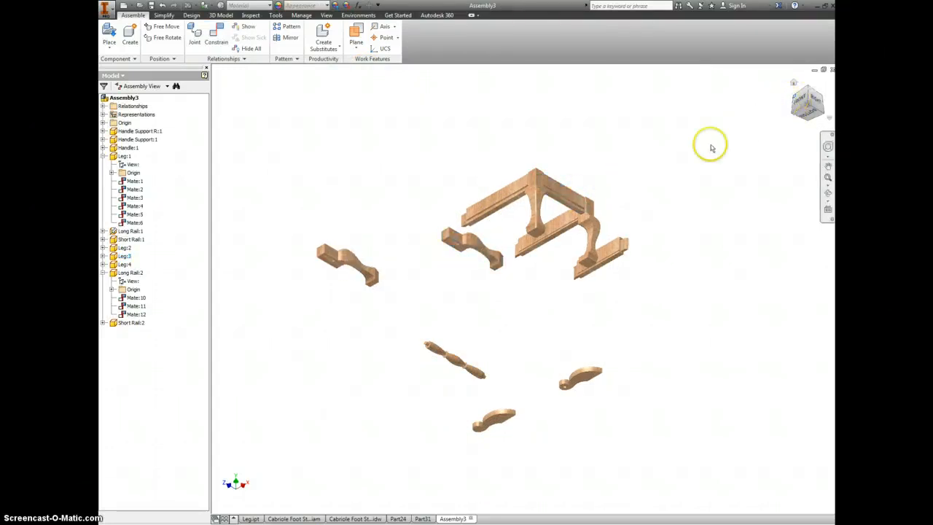
drag(534, 283, 583, 354)
scroll(581, 354, up, 2)
click(600, 356)
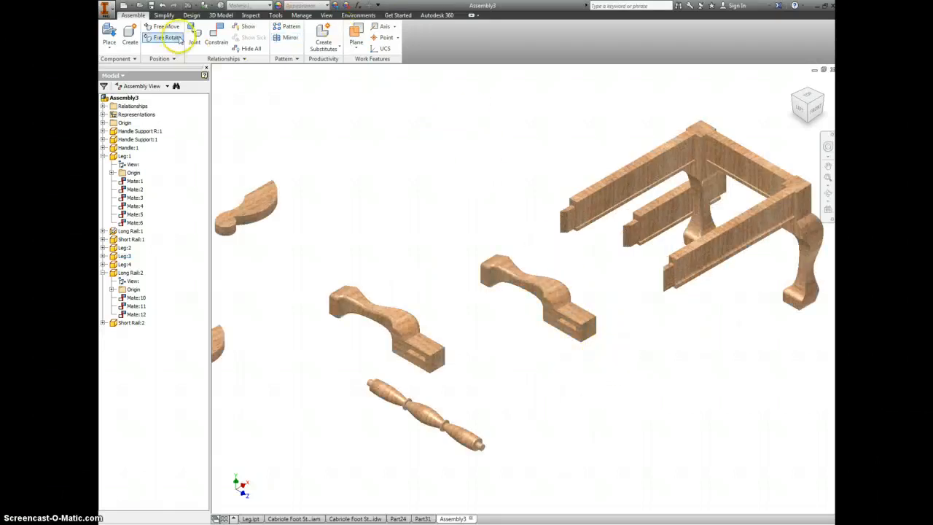
click(216, 33)
scroll(552, 321, up, 2)
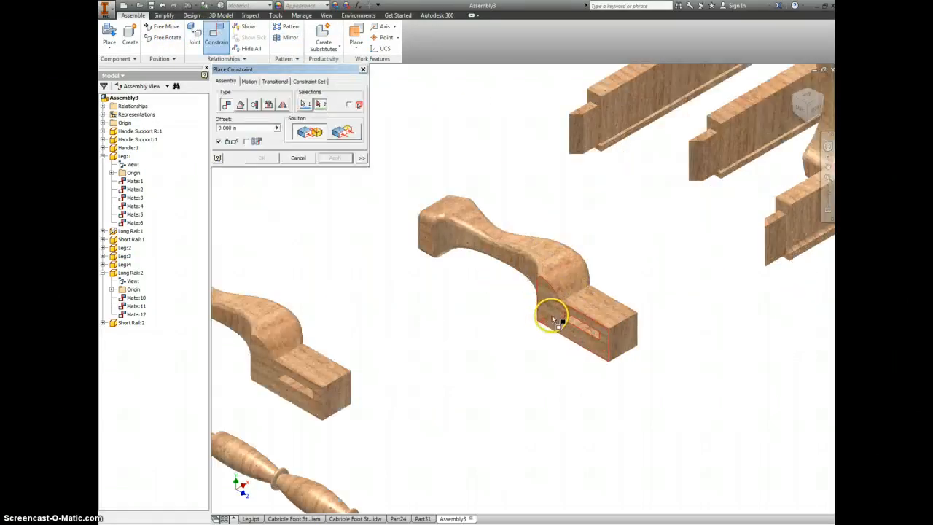
scroll(687, 277, down, 4)
scroll(721, 257, up, 5)
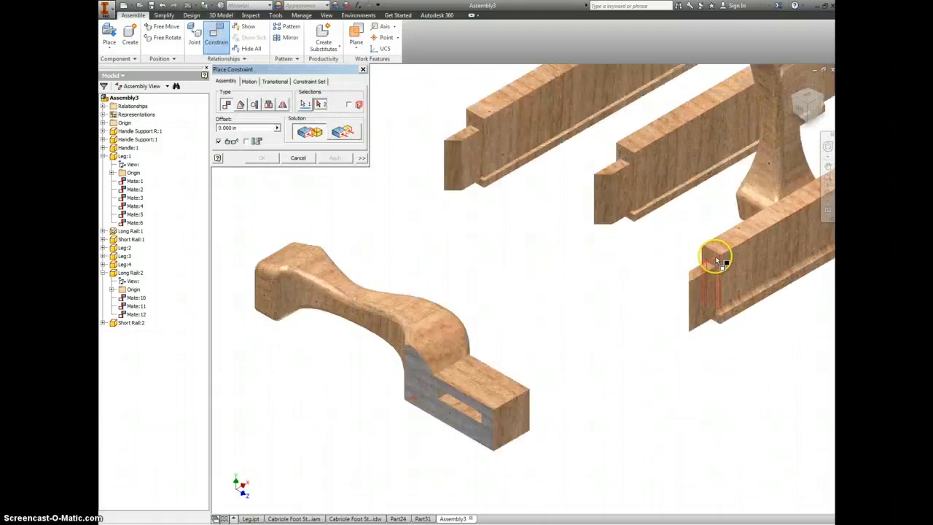
click(714, 261)
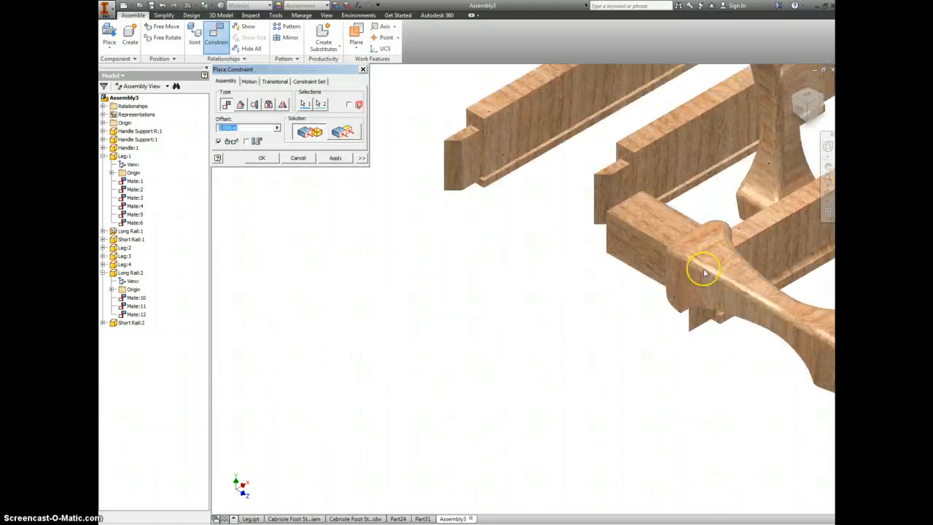
click(342, 159)
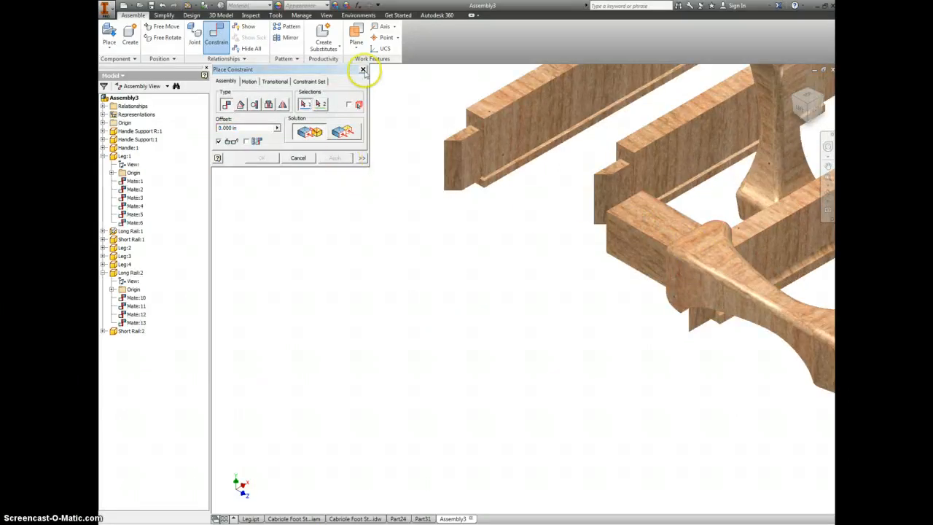
click(363, 70)
Pull Leg:3 clear of Long Rail:2 and mate the rail's tenon cheek to the side wall of the leg's mortise with 0.000 in offset
drag(750, 284, 552, 368)
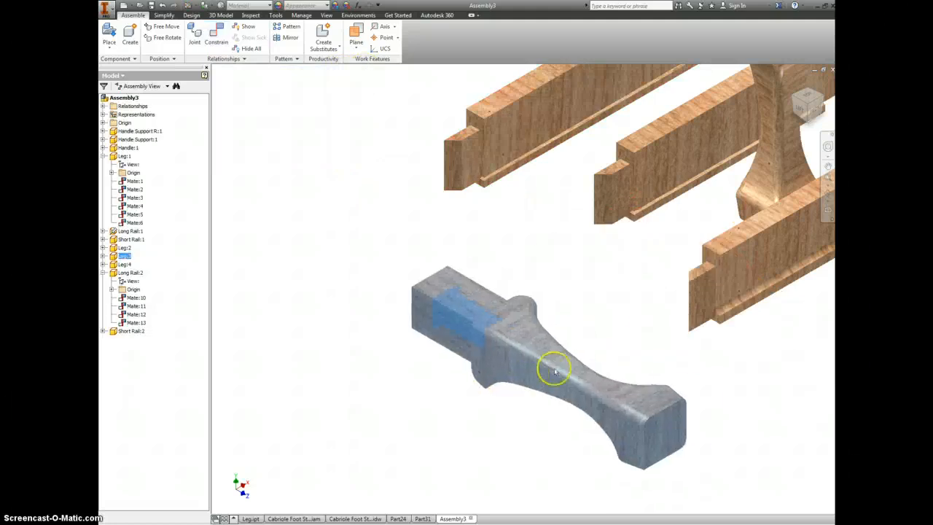
click(616, 291)
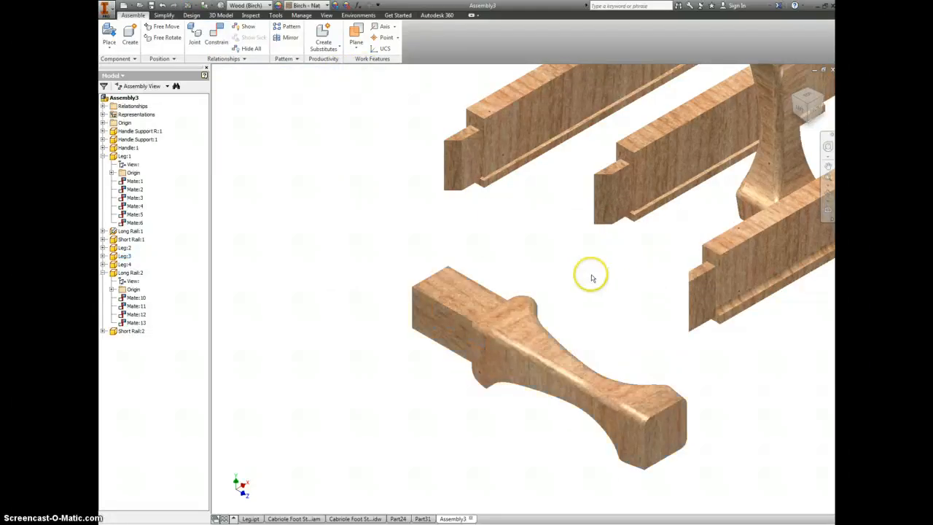
click(216, 38)
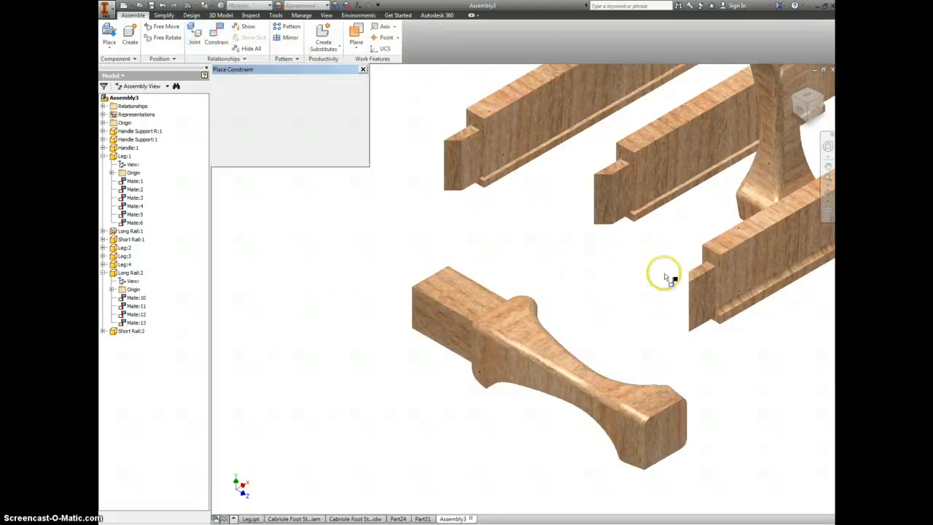
click(700, 292)
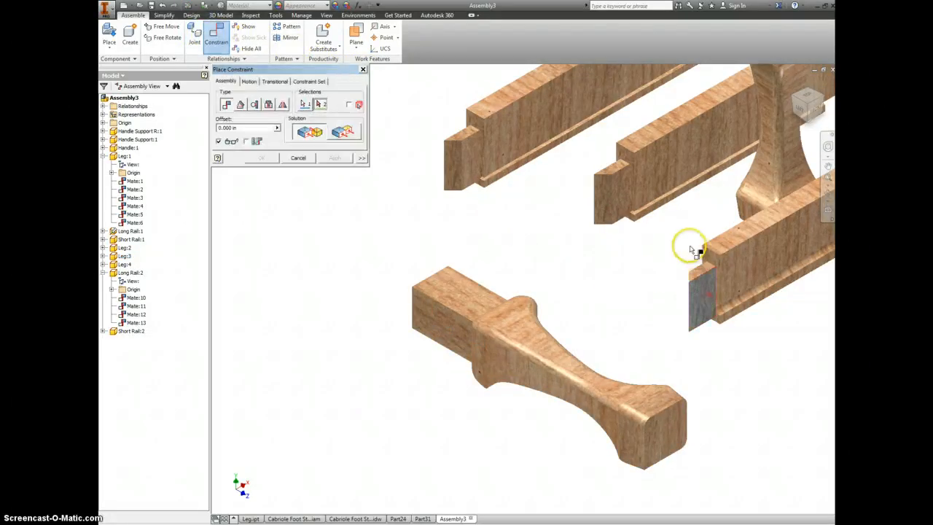
click(826, 97)
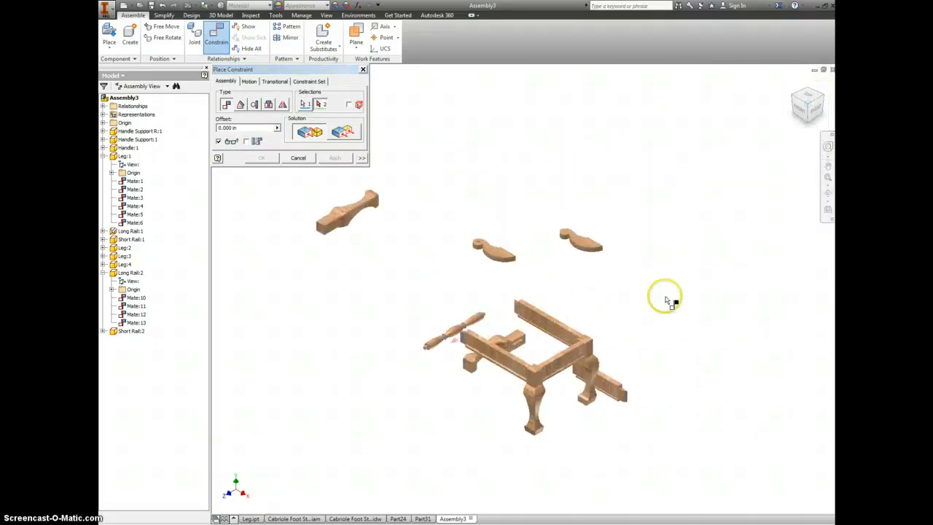
drag(809, 125, 519, 275)
scroll(518, 283, up, 5)
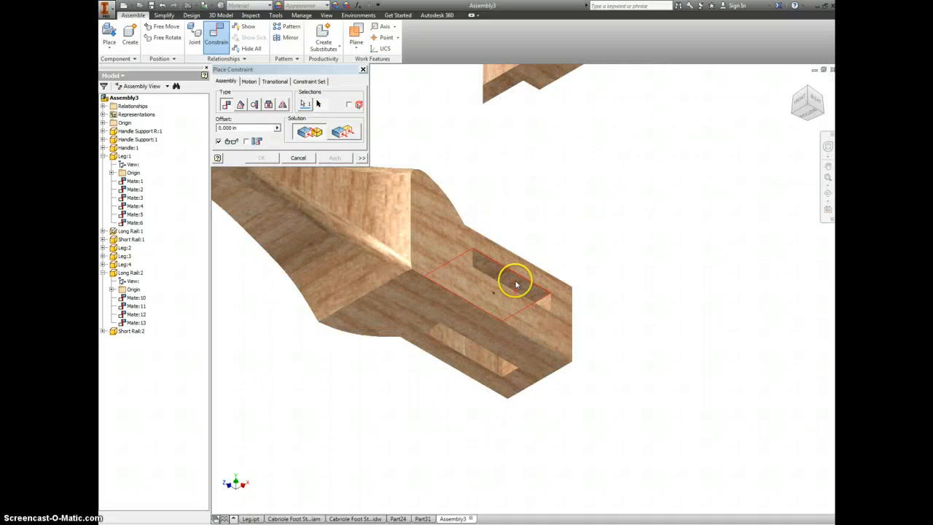
click(515, 284)
scroll(532, 267, down, 5)
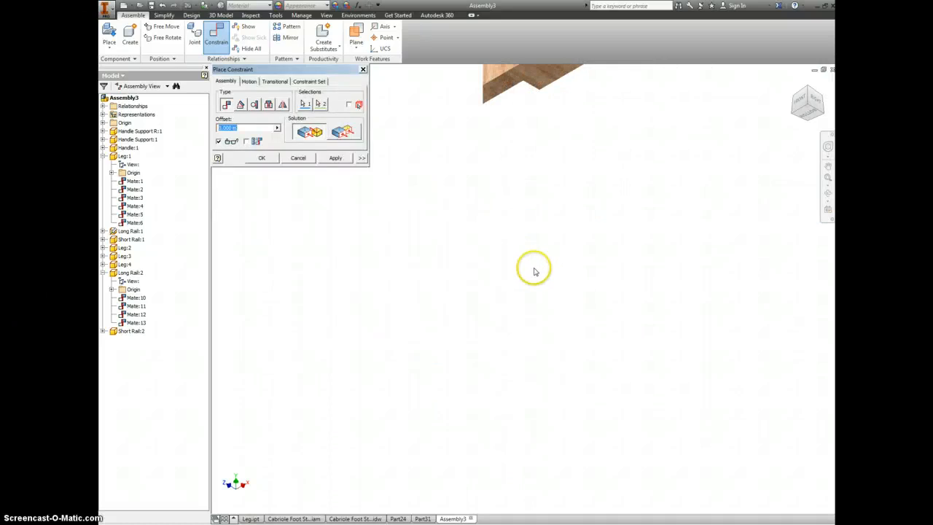
click(345, 158)
click(362, 69)
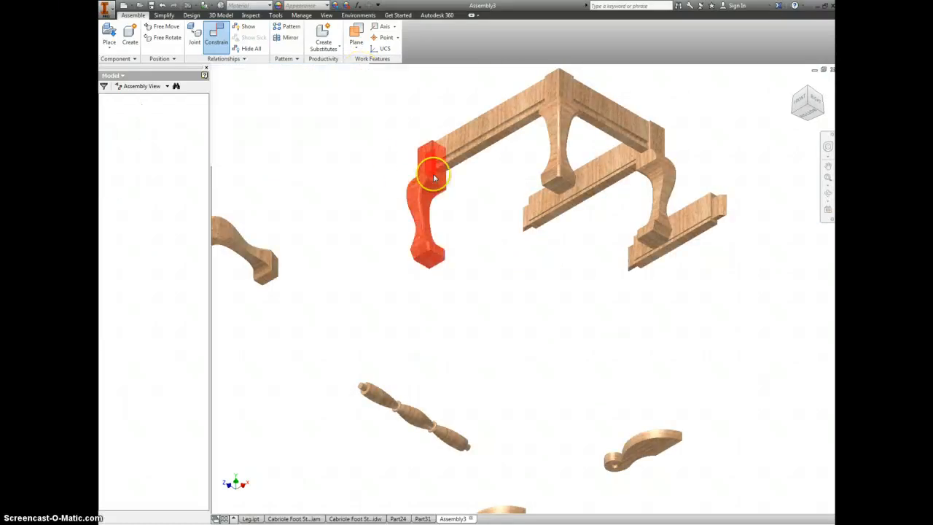
Pull Leg:3 clear of Long Rail:2 and mate the upper end face of its mortise to the rail tenon's top face with 0.000 in offset
drag(390, 188, 365, 243)
click(207, 31)
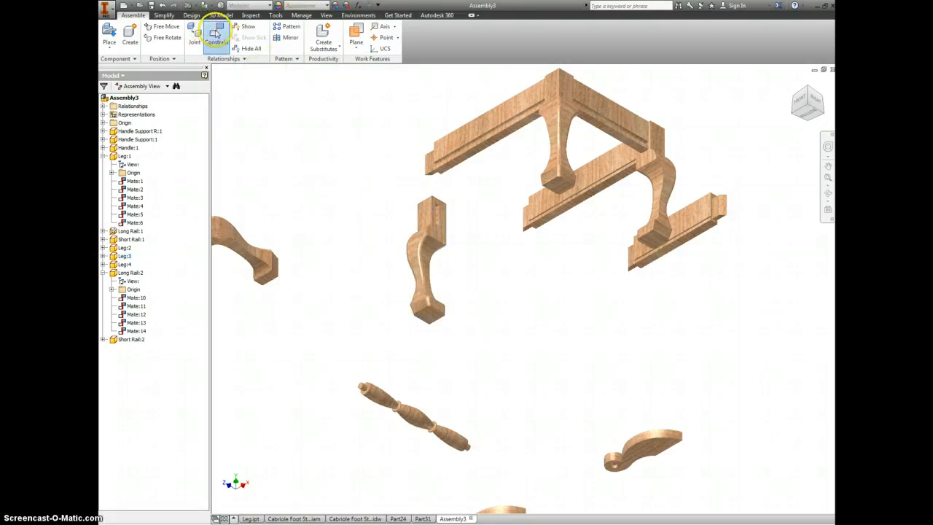
scroll(424, 202, down, 6)
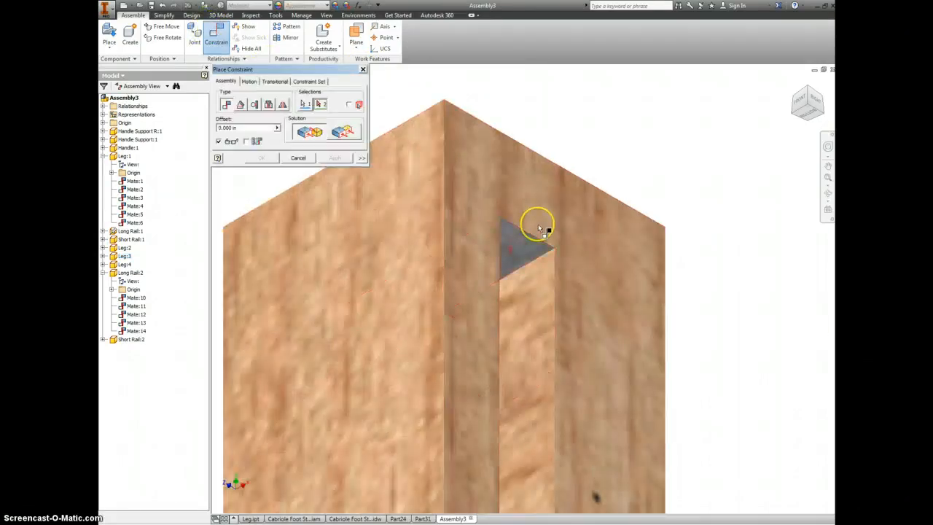
scroll(543, 224, up, 5)
click(807, 89)
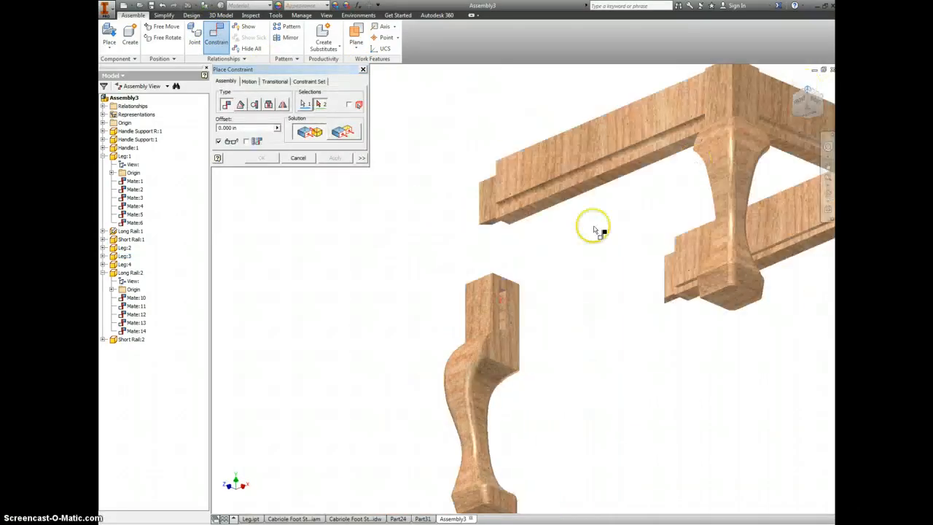
scroll(470, 326, down, 6)
click(466, 326)
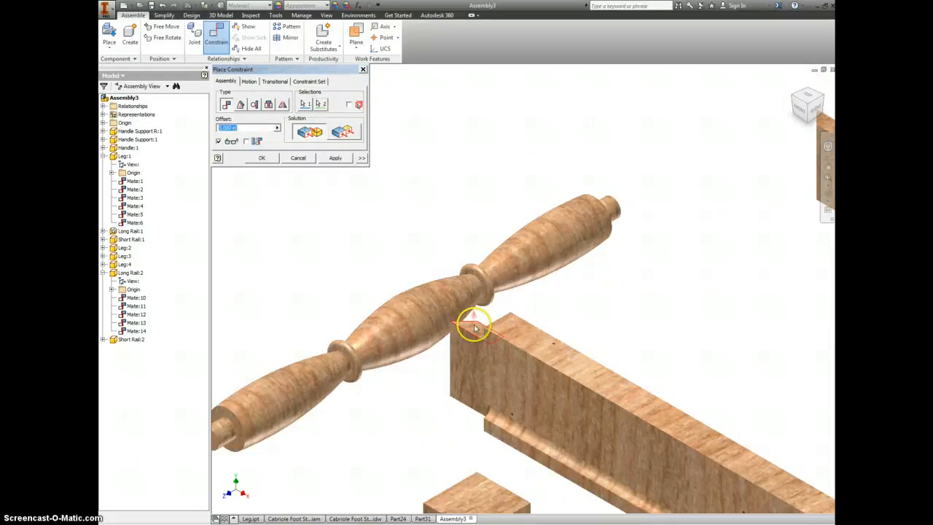
click(474, 325)
click(335, 158)
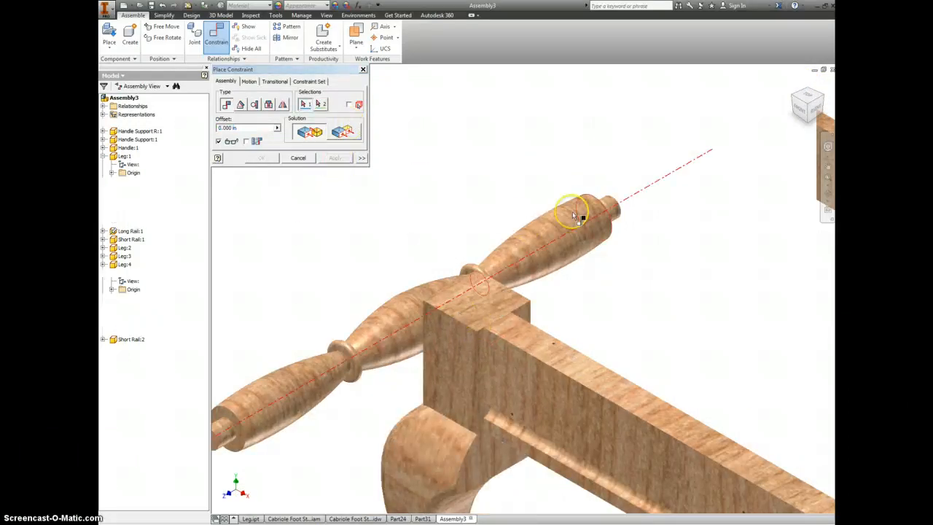
Mate Short Rail:2's tenon cheek to the side wall of Leg:3's open short-rail mortise with 0.000 in offset
scroll(623, 192, up, 2)
scroll(638, 212, up, 3)
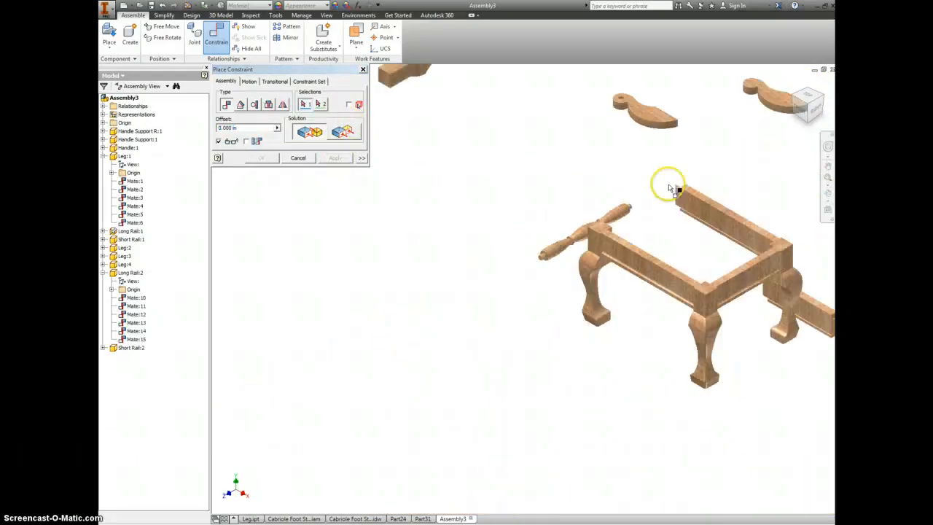
middle_drag(645, 171, 641, 226)
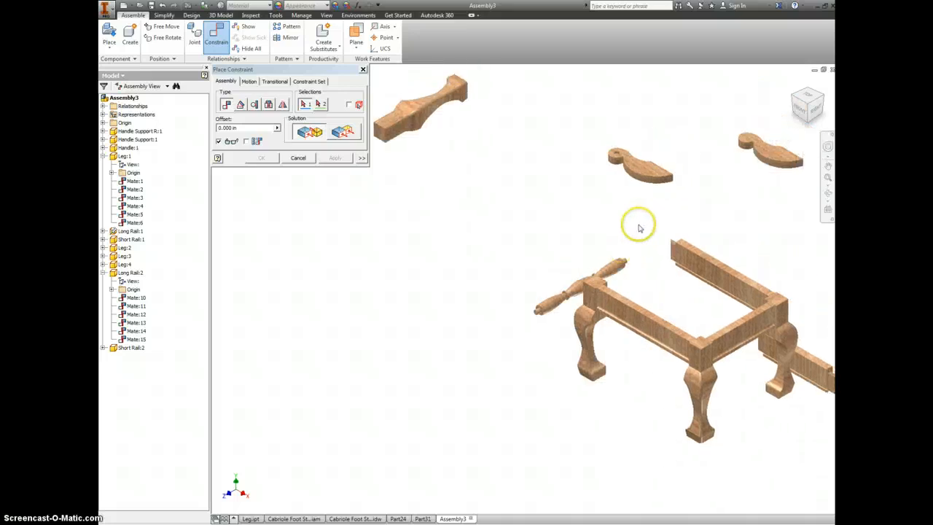
middle_drag(813, 363, 709, 366)
scroll(729, 396, down, 5)
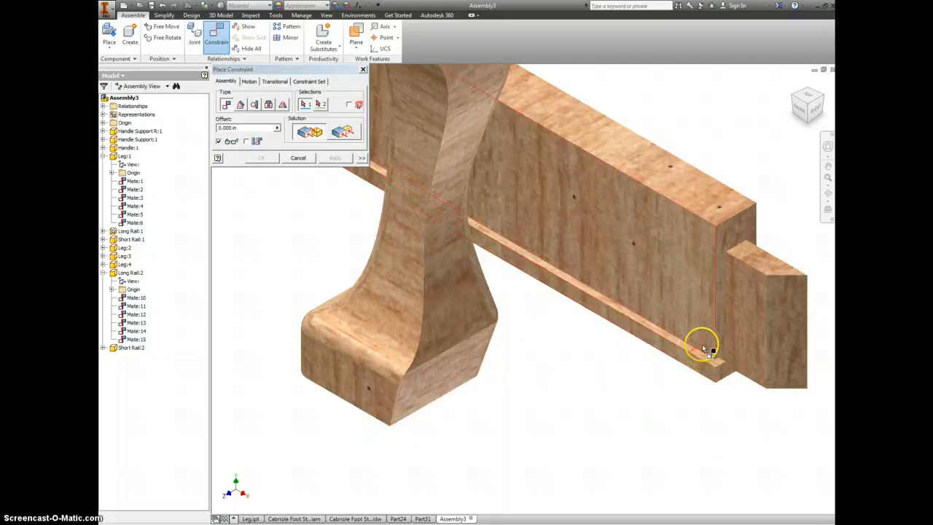
scroll(702, 344, up, 3)
click(551, 243)
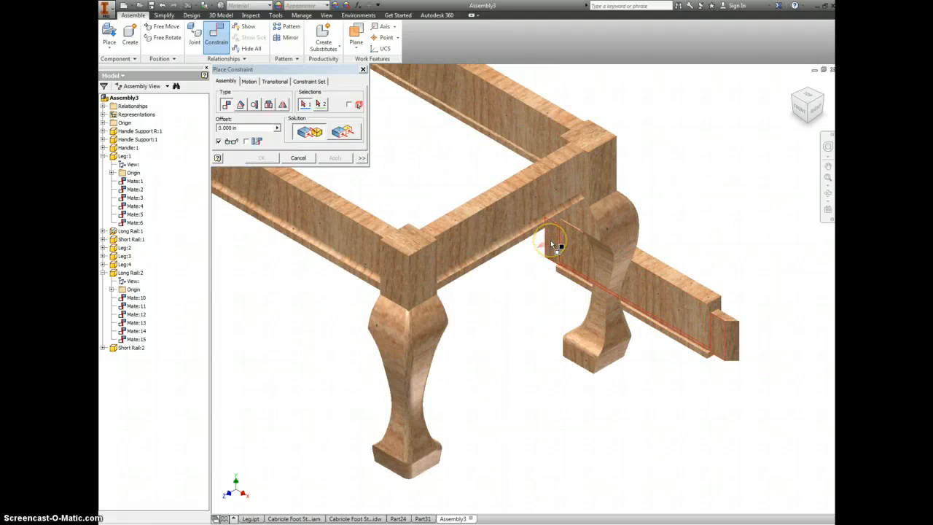
scroll(590, 231, up, 3)
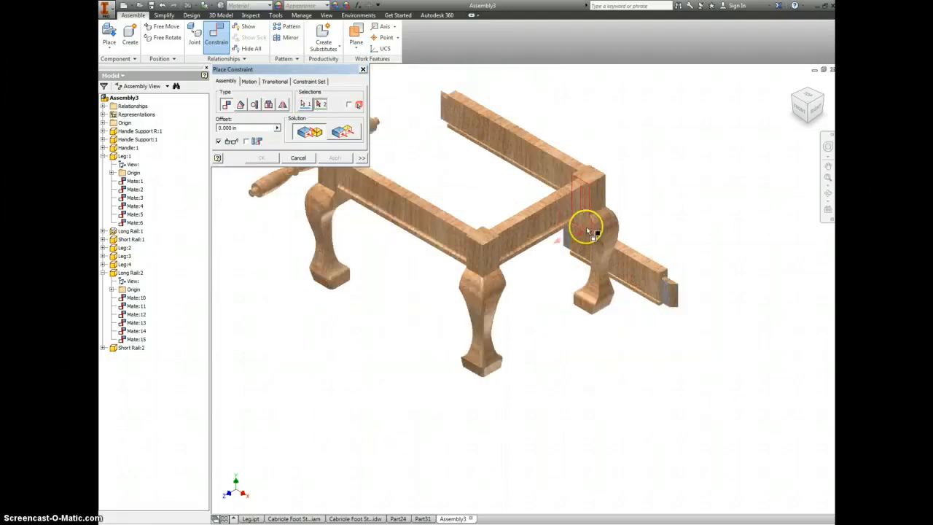
scroll(527, 197, up, 2)
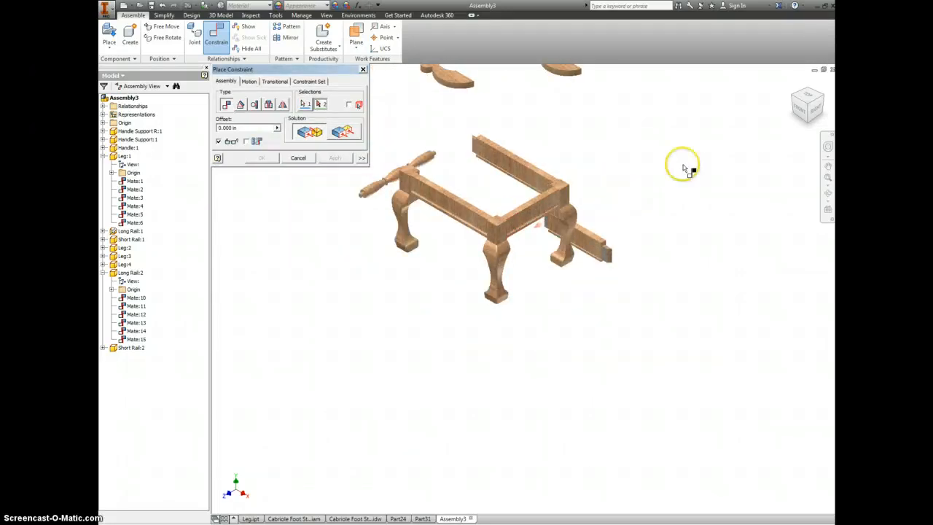
click(802, 93)
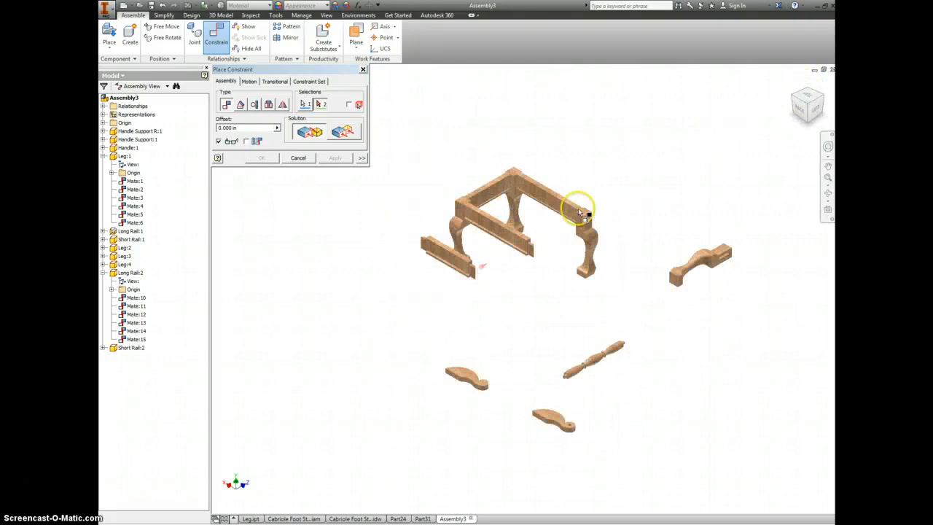
scroll(585, 228, down, 5)
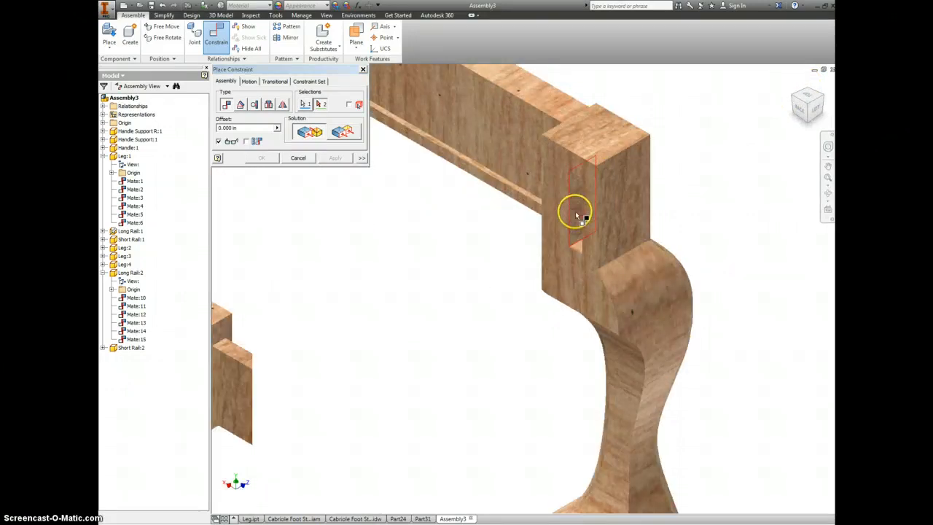
click(575, 216)
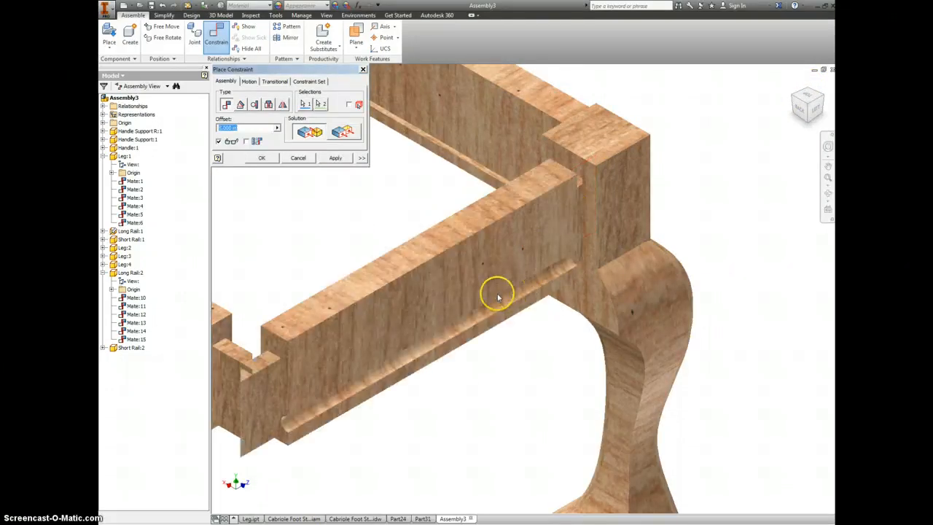
click(333, 158)
Mate Leg:3's face around the short-rail mortise to the shoulder of Short Rail:2 with 0.000 in offset
click(576, 170)
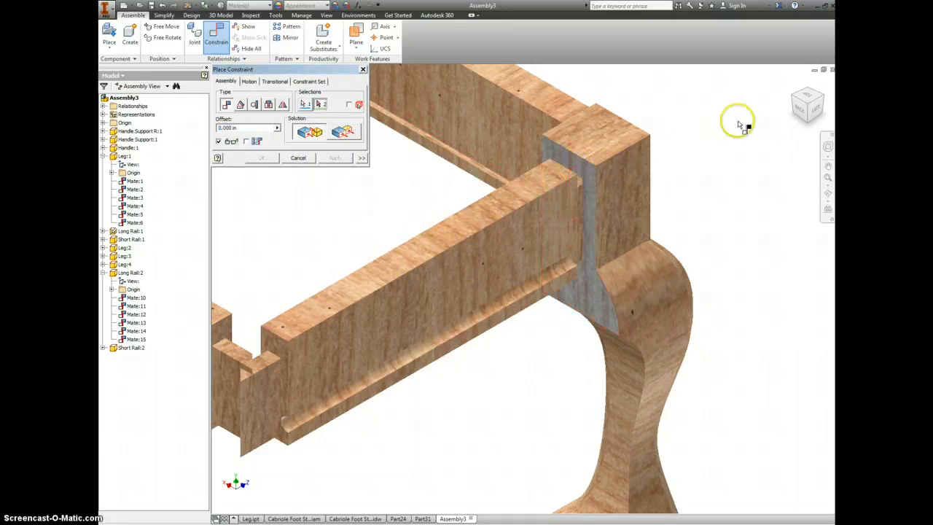
scroll(693, 152, down, 8)
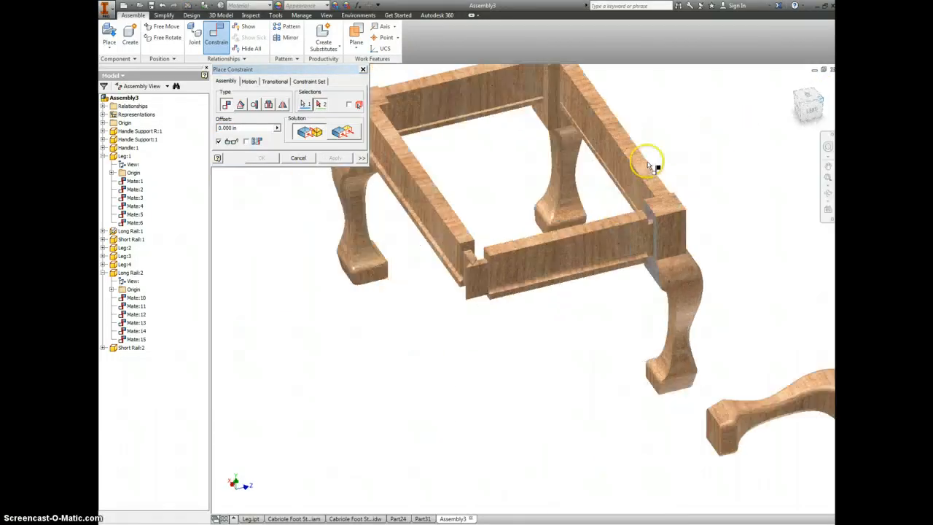
scroll(640, 301, up, 8)
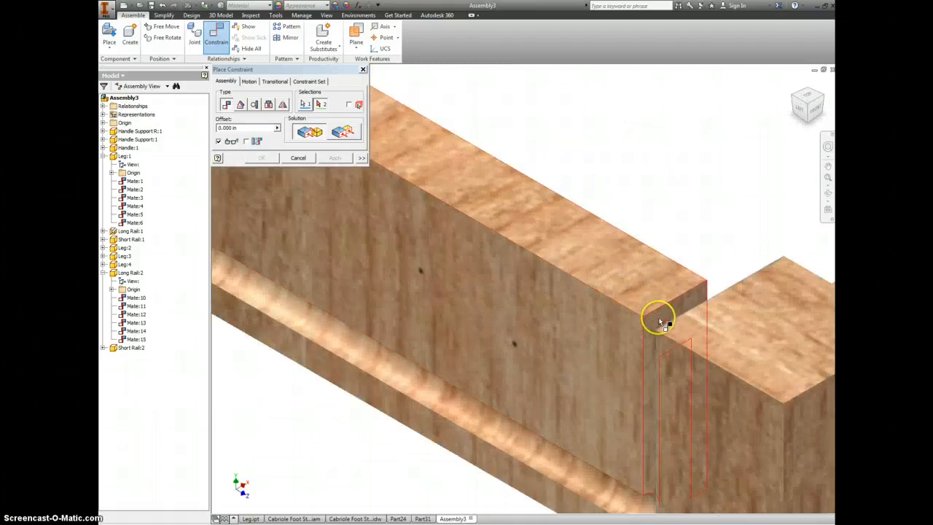
click(608, 304)
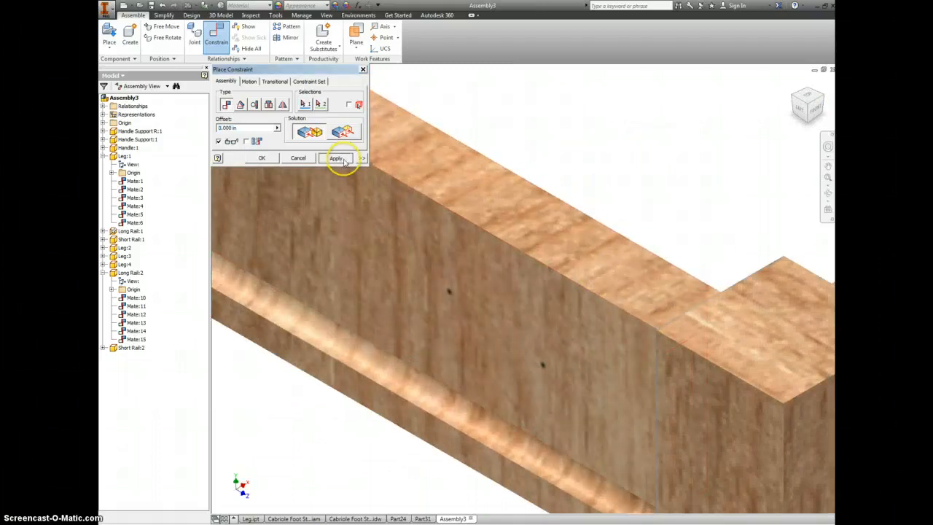
click(342, 159)
click(363, 69)
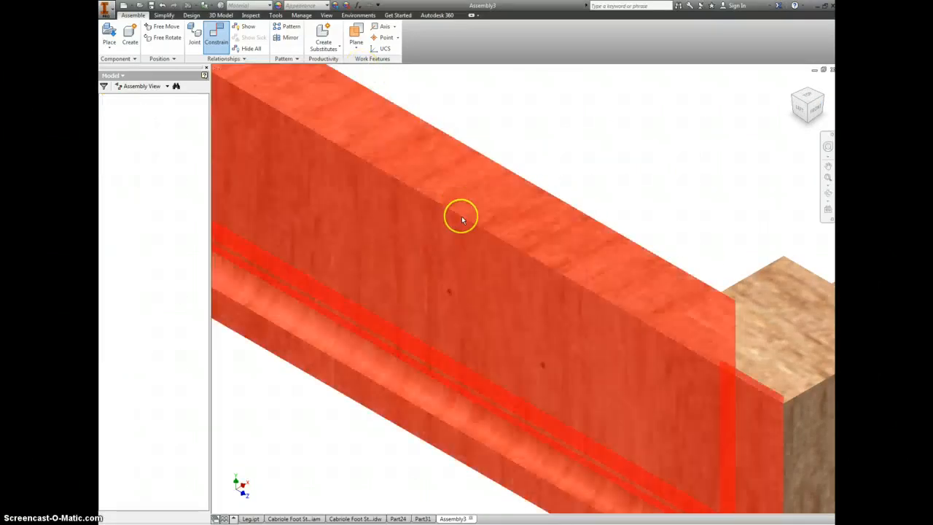
Pull Short Rail:2 down out of Leg:3's mortise until it sits beside the lower part of the leg
drag(461, 218, 423, 489)
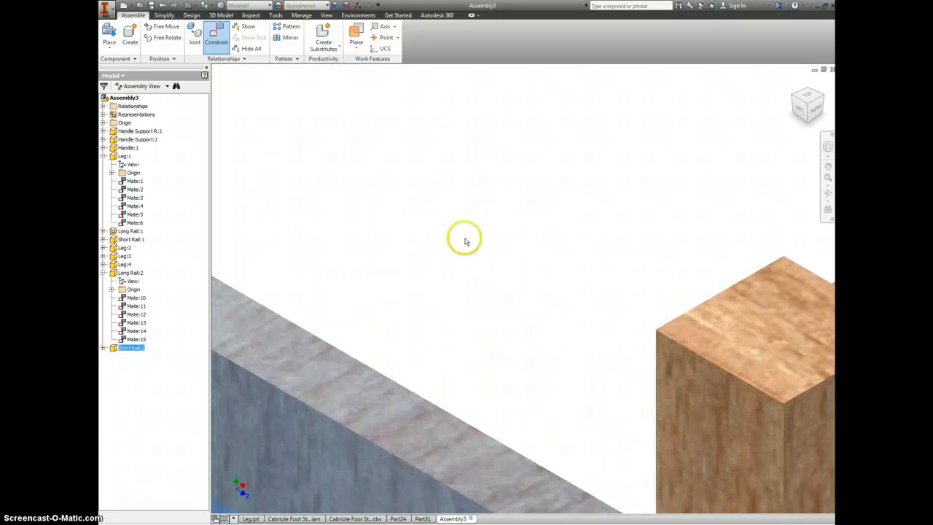
scroll(467, 251, down, 4)
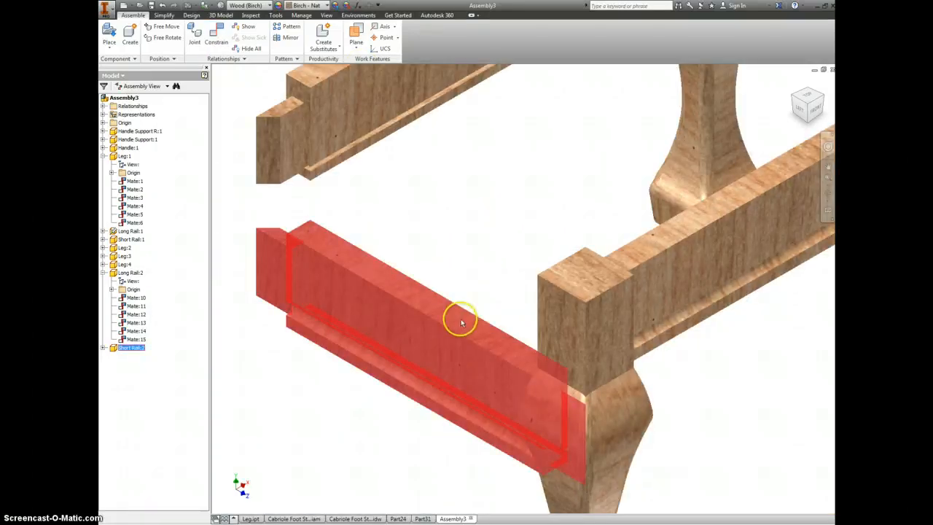
drag(461, 322, 425, 478)
scroll(469, 308, down, 5)
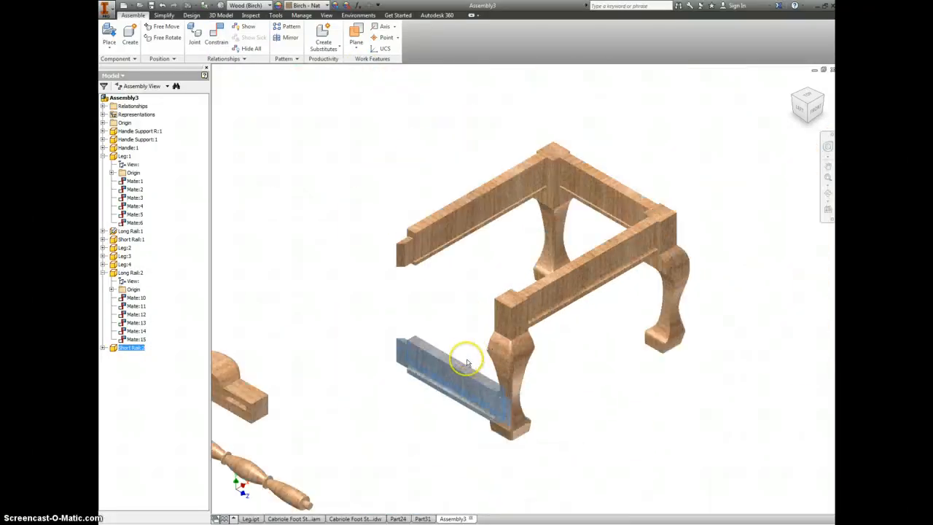
scroll(504, 389, up, 5)
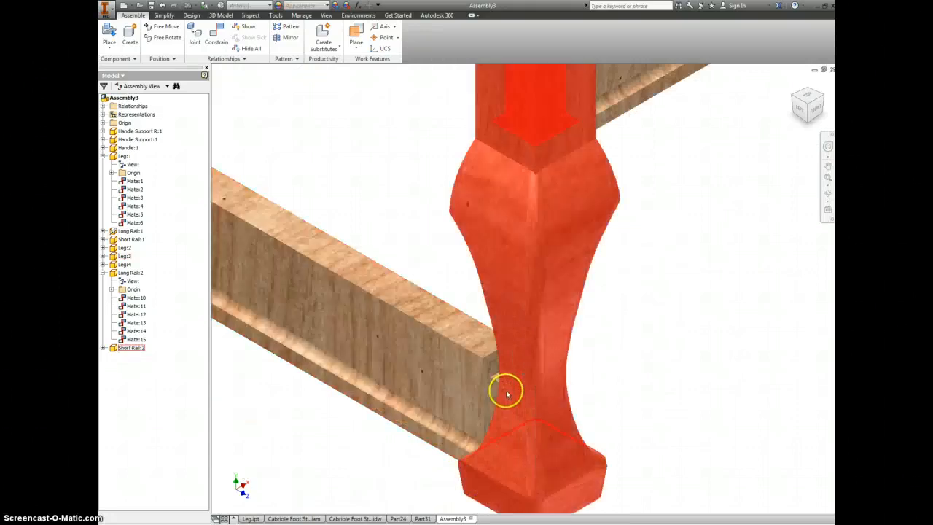
Mate the top face of Short Rail:2's tenon to the upper end face of Leg:3's mortise with 0.000 in offset
click(216, 35)
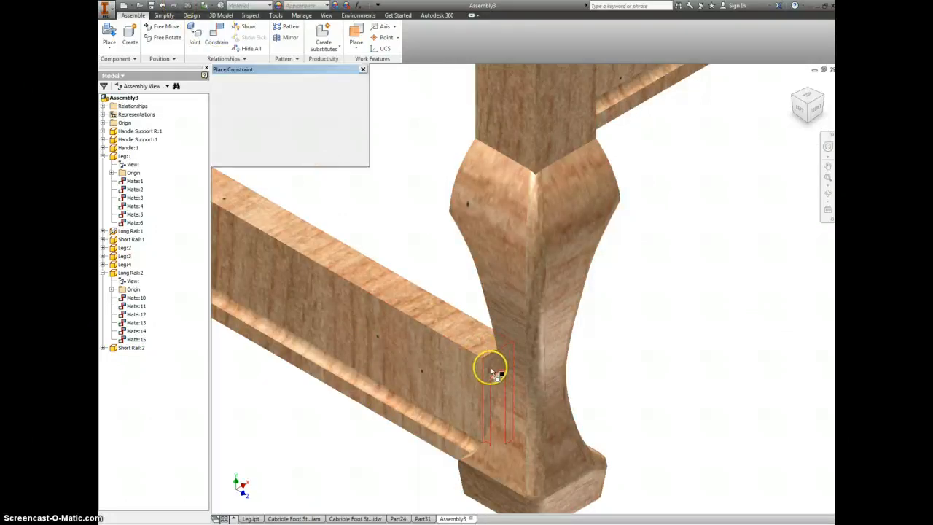
click(496, 378)
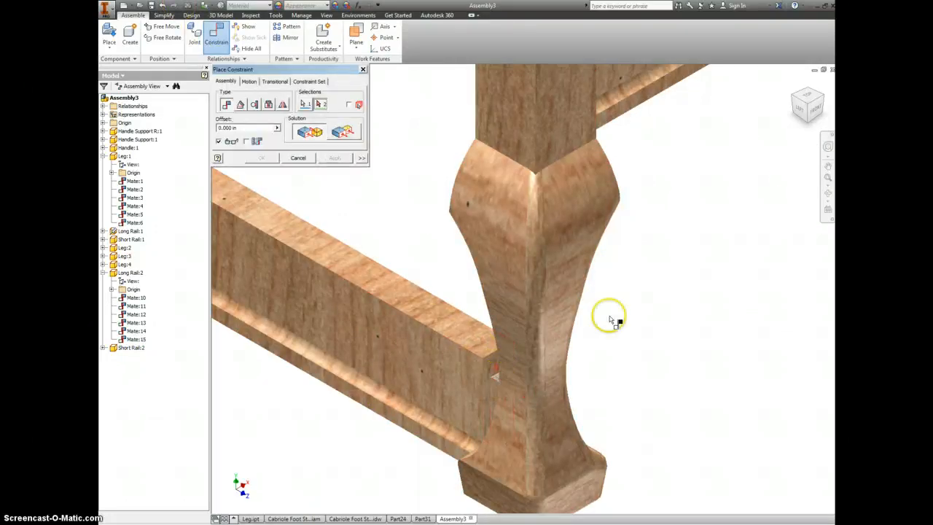
click(785, 90)
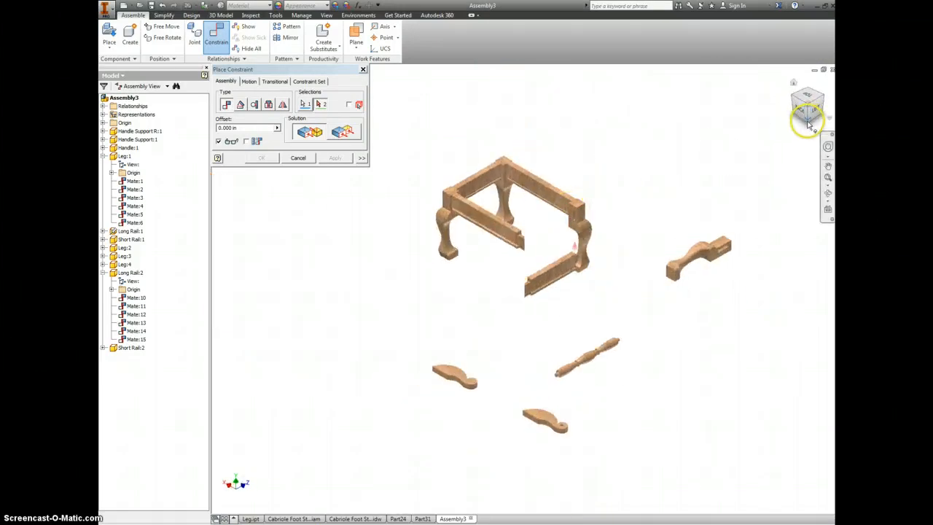
shift+middle_drag(527, 241, 569, 296)
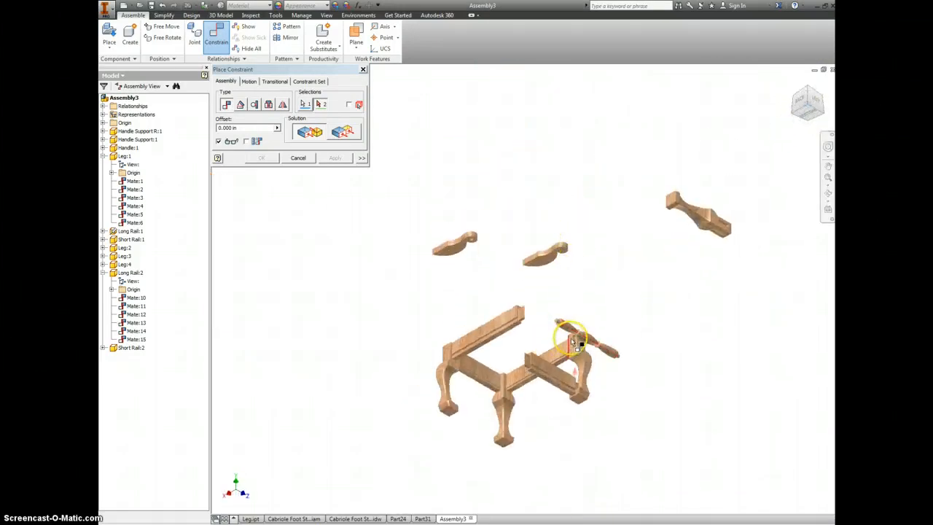
scroll(570, 336, down, 3)
scroll(570, 337, down, 5)
click(686, 178)
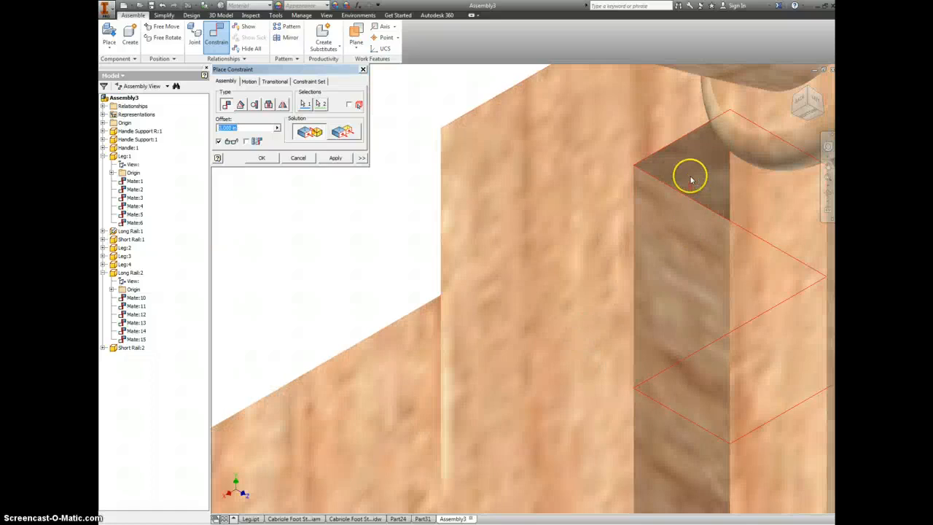
click(331, 159)
Examine the open corner where the tenons of Long Rail:1 and Short Rail:2 meet, and the mortises of the unattached leg
scroll(364, 181, up, 10)
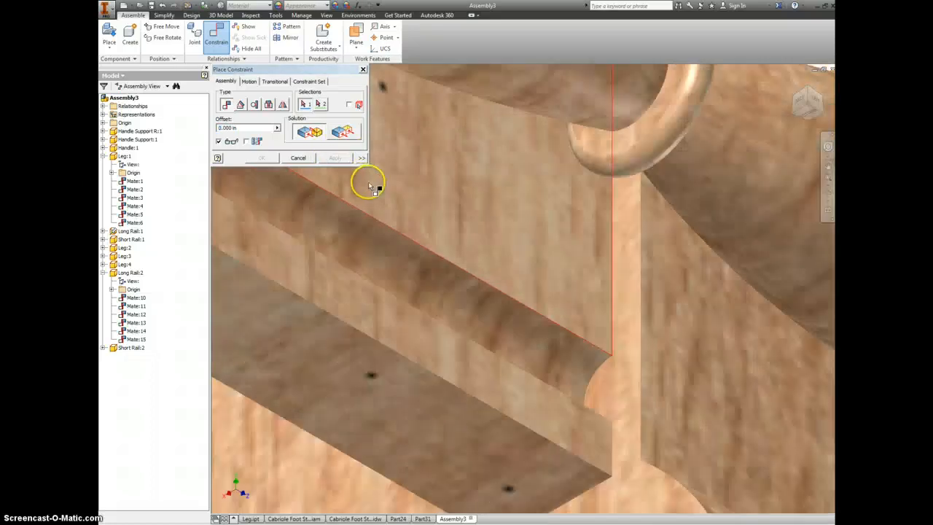
scroll(397, 197, down, 2)
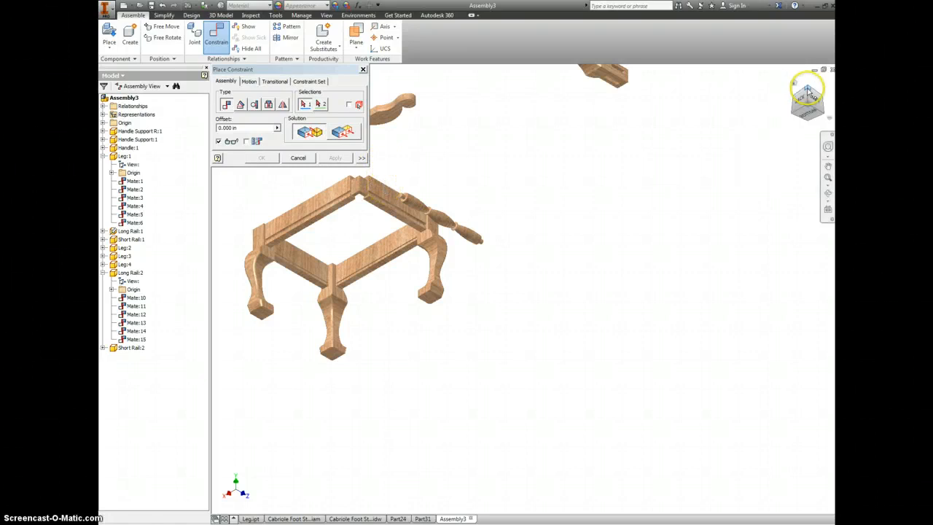
scroll(500, 333, up, 1)
scroll(552, 261, down, 4)
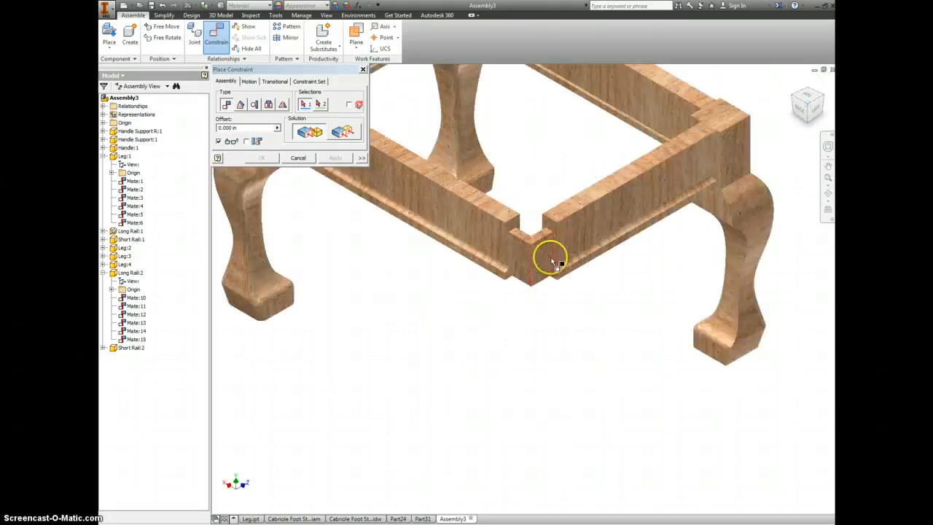
scroll(526, 240, down, 4)
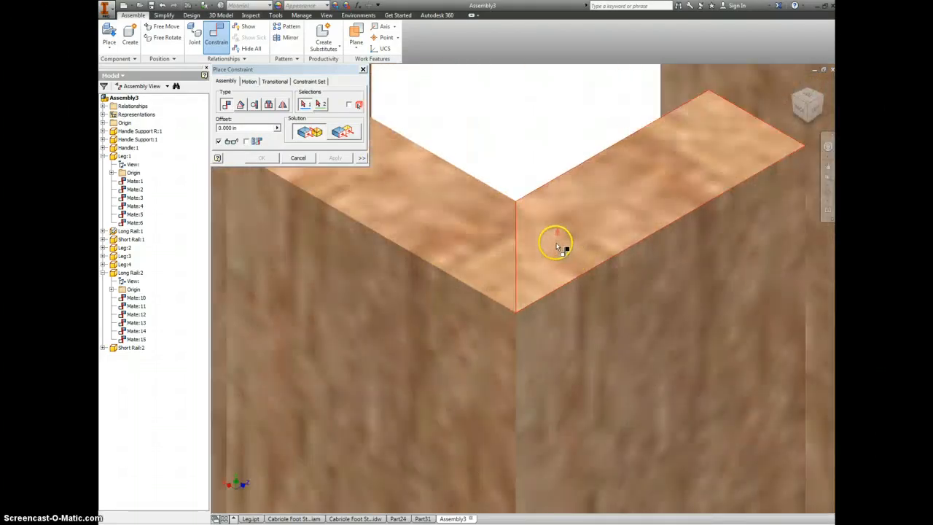
scroll(556, 246, up, 4)
scroll(554, 252, up, 2)
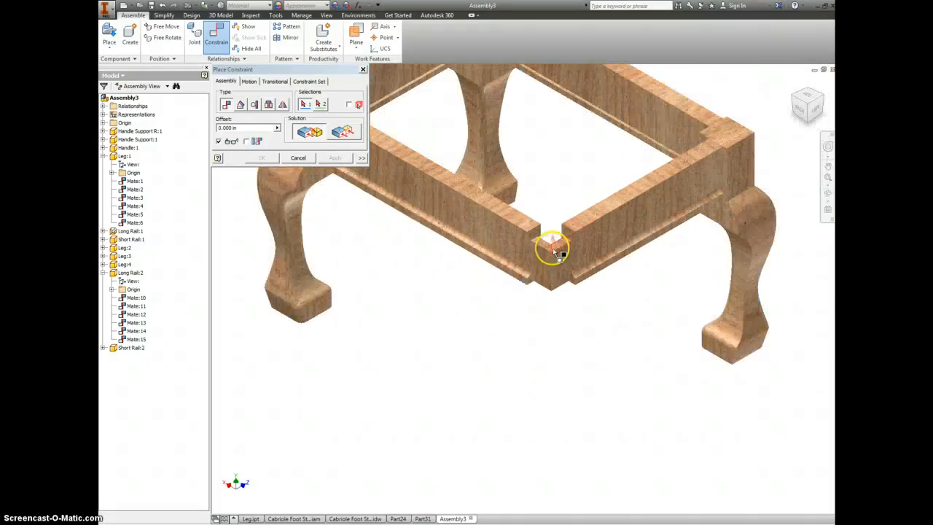
scroll(552, 252, up, 5)
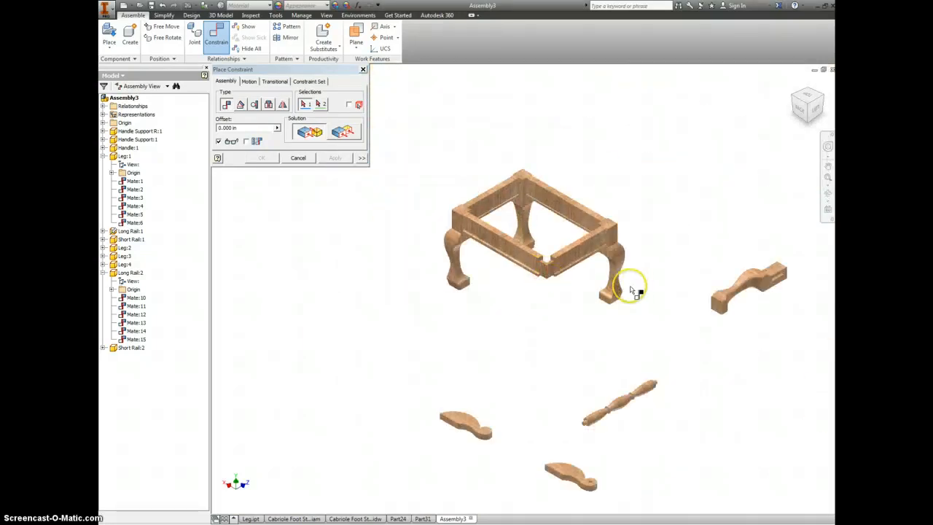
scroll(781, 276, down, 3)
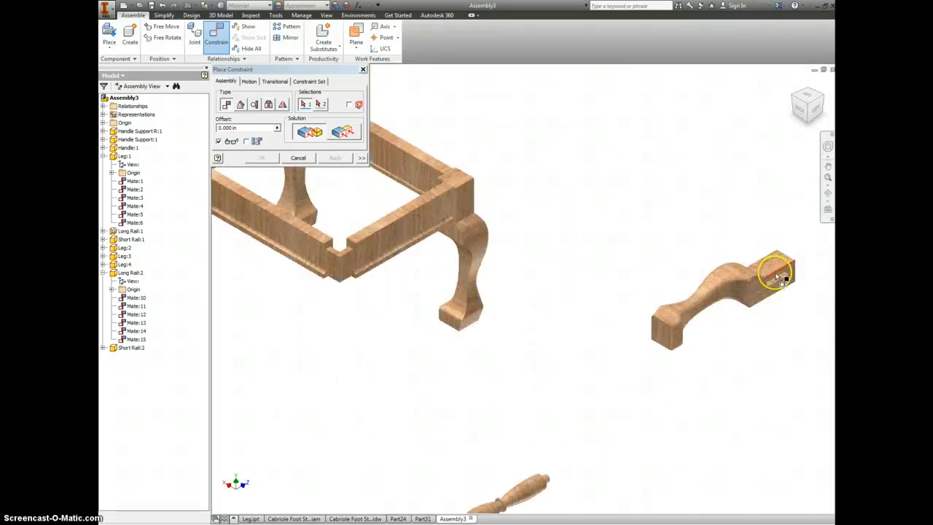
Mate the broad side face of the unattached leg's mortise to the inner face of Short Rail:2's tenon with 0.000 in offset
scroll(771, 284, down, 3)
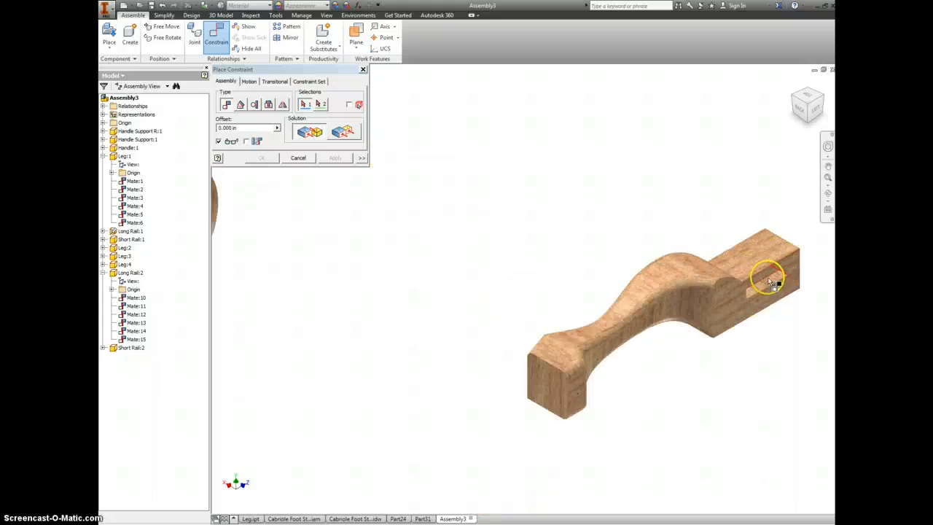
scroll(766, 279, down, 3)
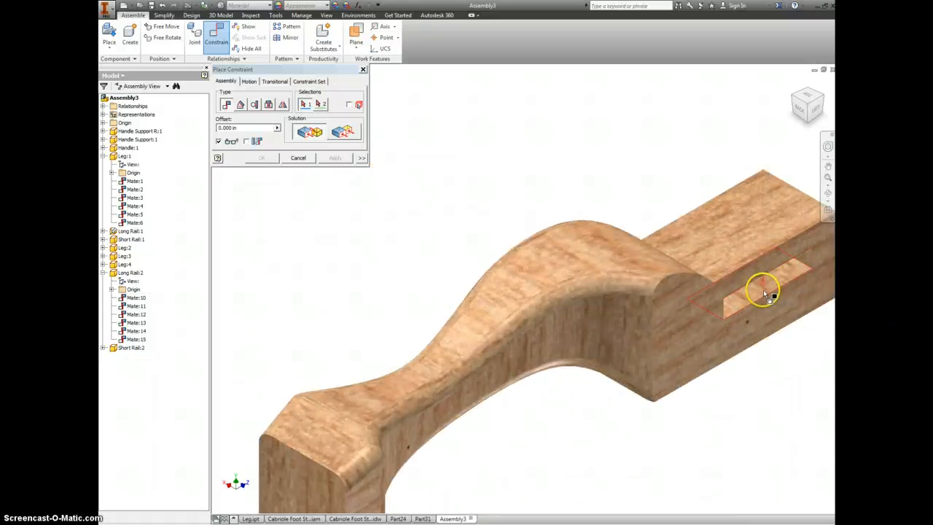
click(765, 290)
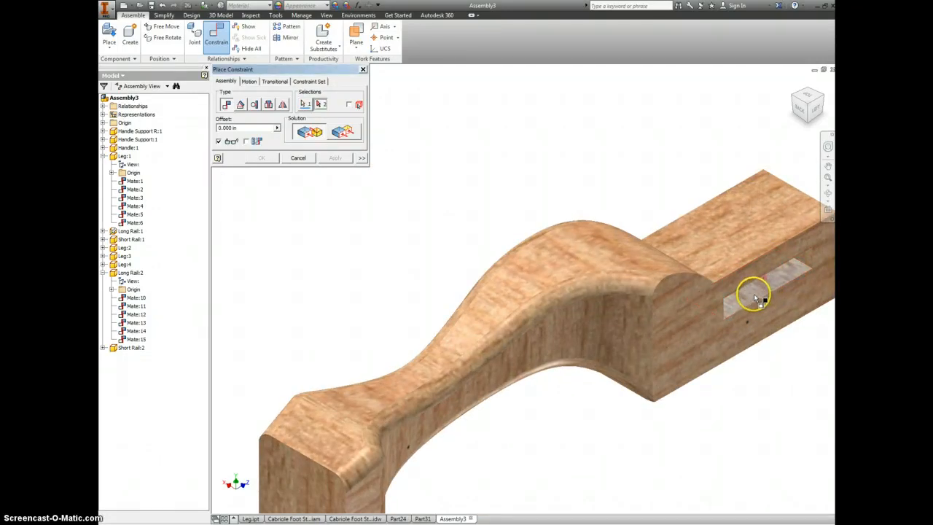
scroll(755, 299, up, 5)
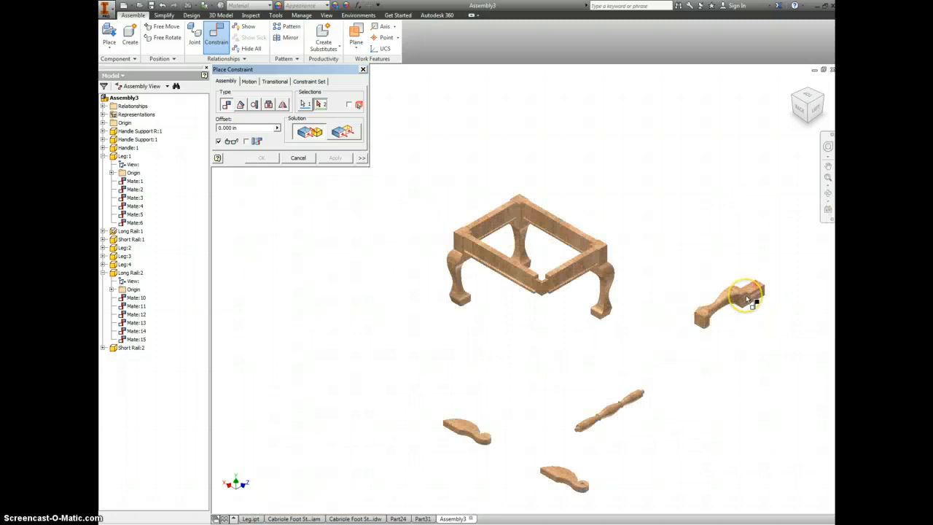
scroll(543, 290, down, 3)
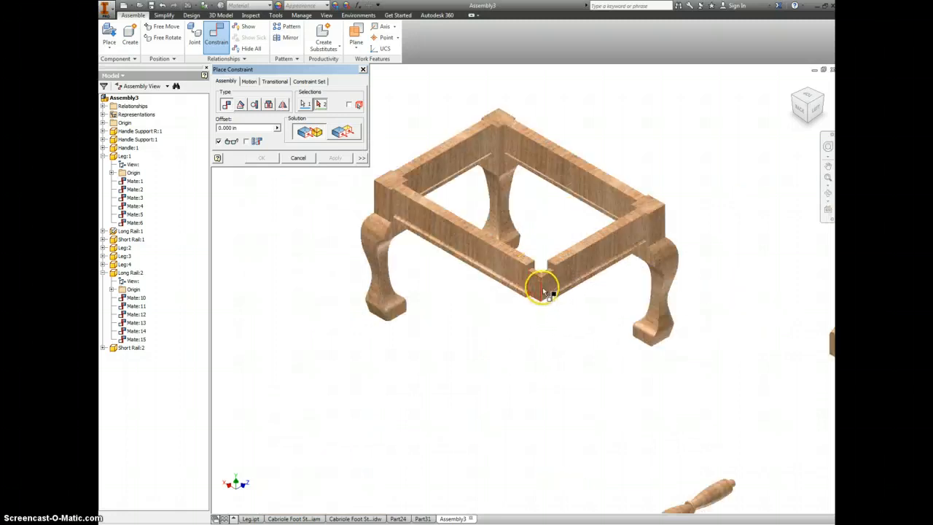
scroll(545, 290, up, 3)
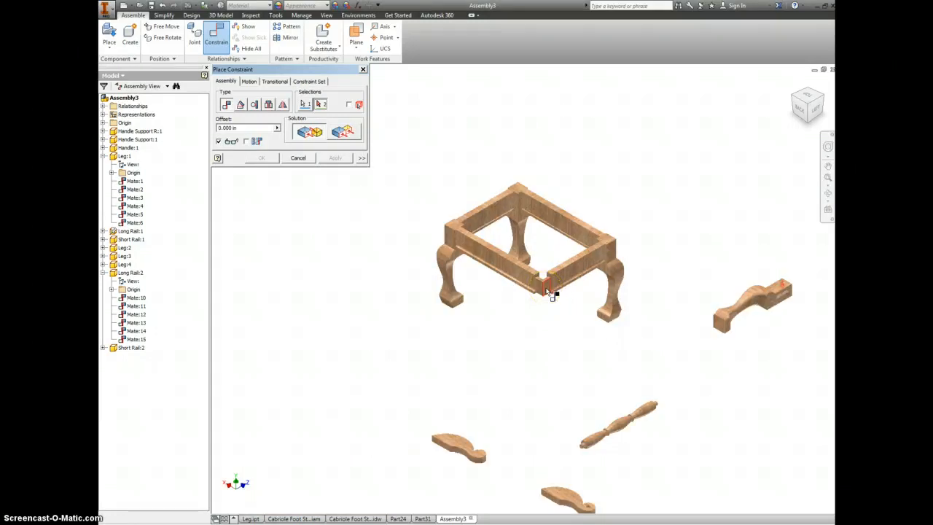
mouse_move(551, 294)
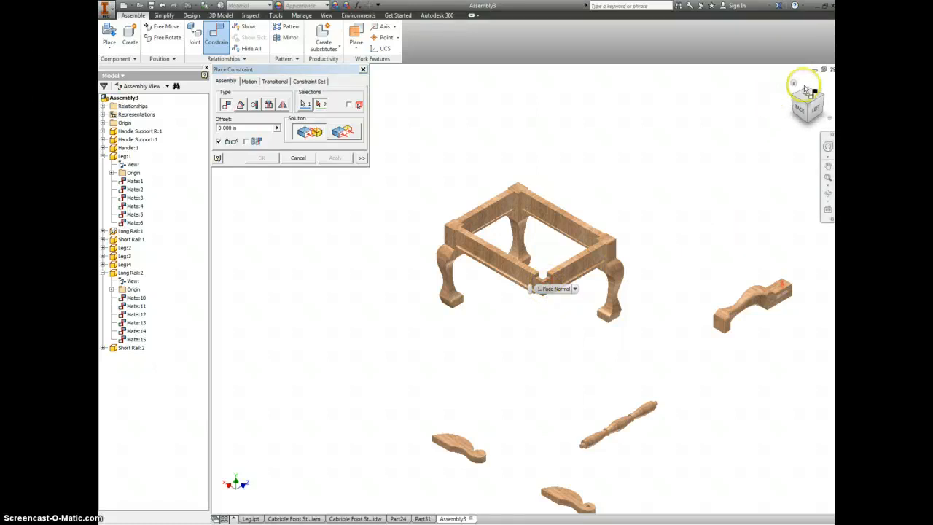
shift+middle_drag(662, 212, 464, 286)
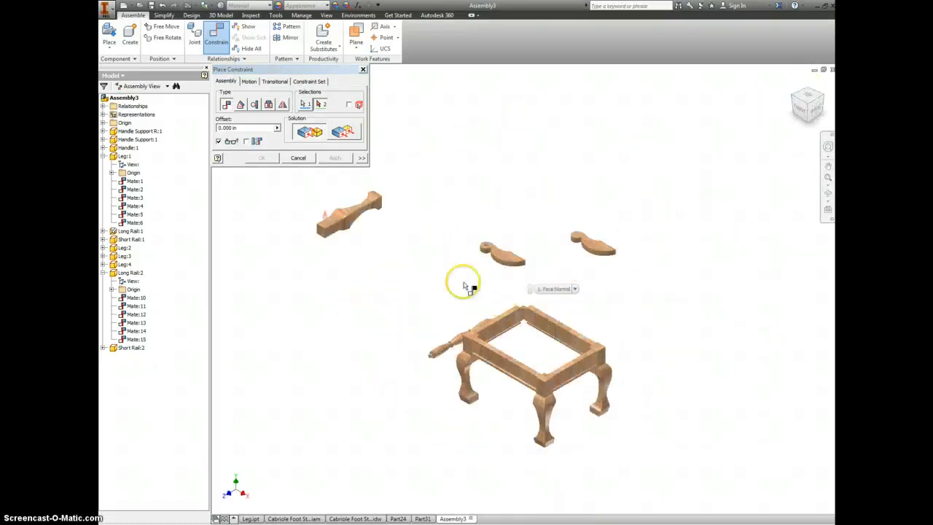
scroll(517, 311, down, 8)
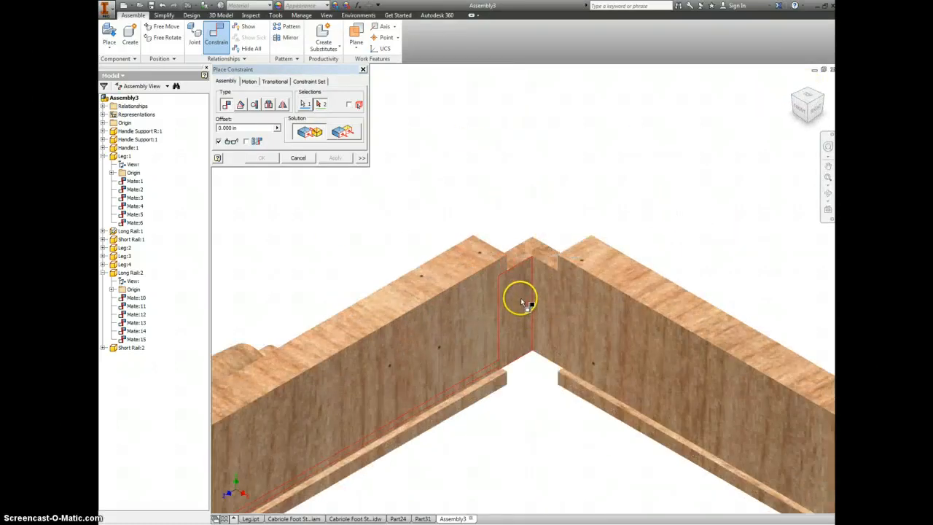
click(522, 302)
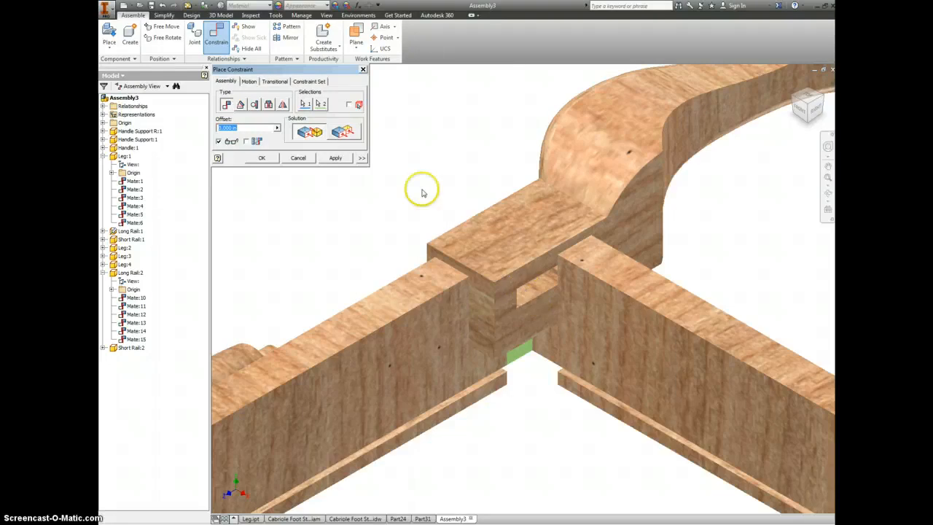
click(336, 159)
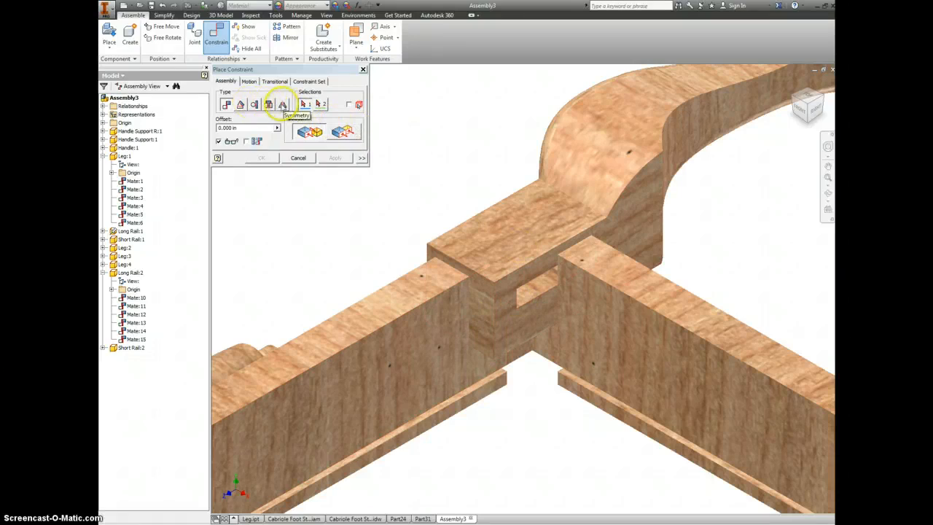
Add an angle constraint of 0.00 deg between the loose leg's upper end face and Short Rail:2's top face
click(241, 104)
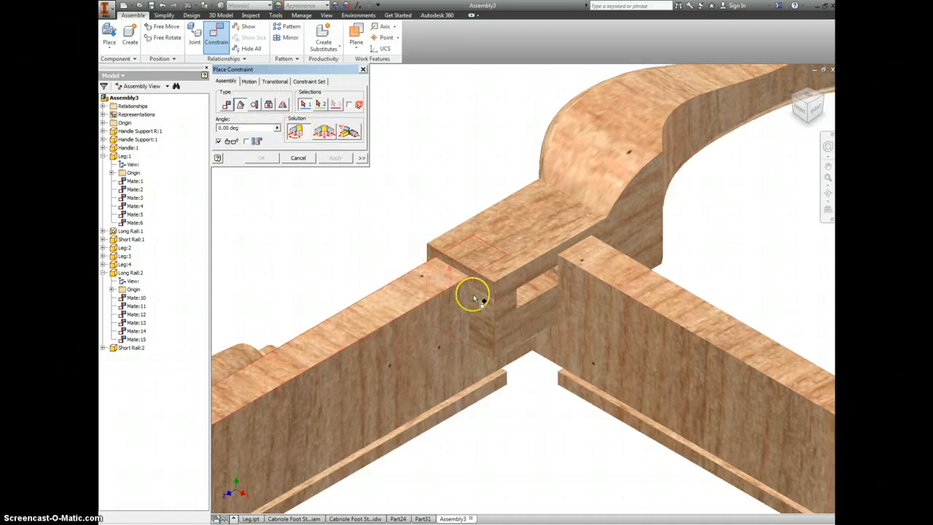
click(409, 299)
click(402, 298)
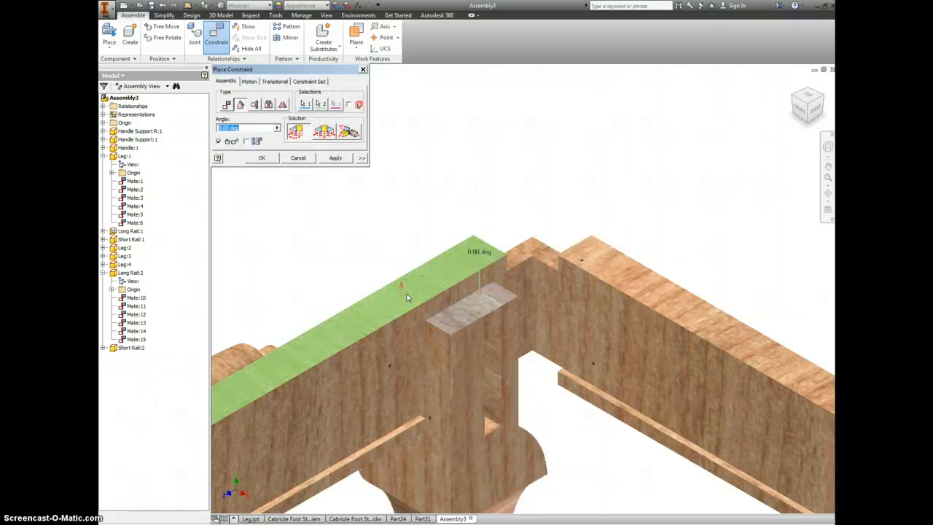
click(333, 160)
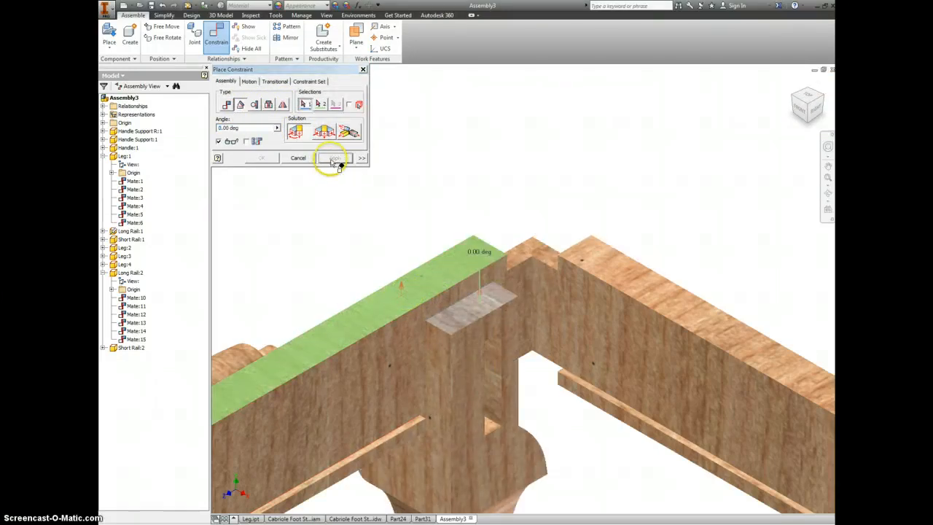
Pull the upright leg above the rails and mate its mortised face to the shoulder of Short Rail:2 with 0.000 in offset
click(363, 70)
drag(485, 354, 476, 198)
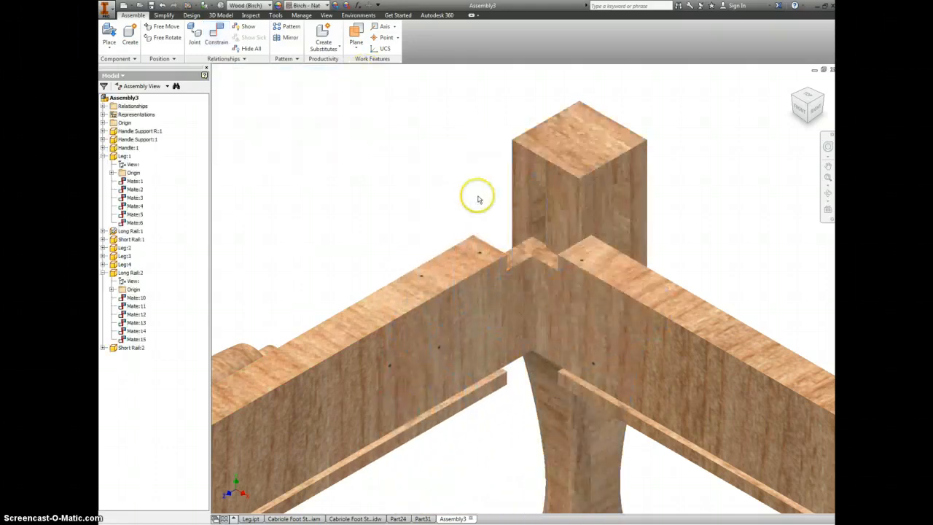
click(216, 33)
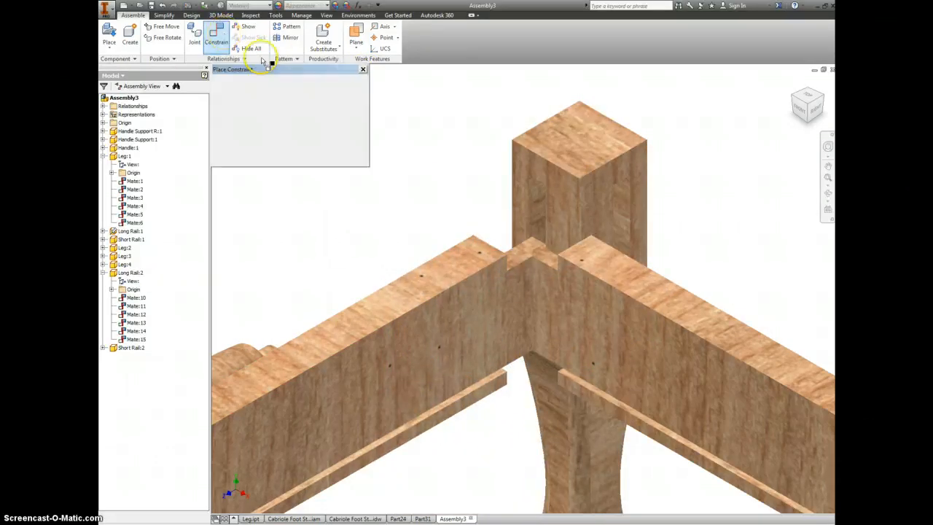
click(572, 178)
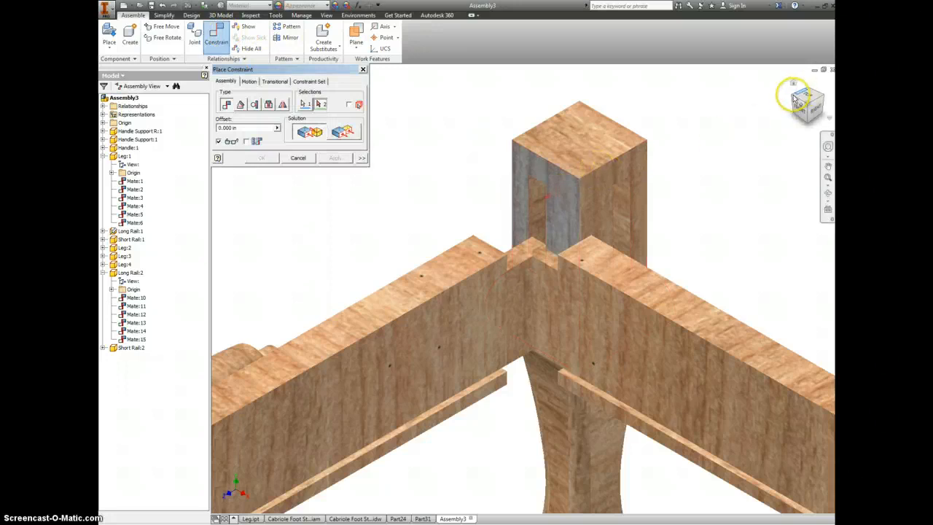
scroll(573, 208, down, 8)
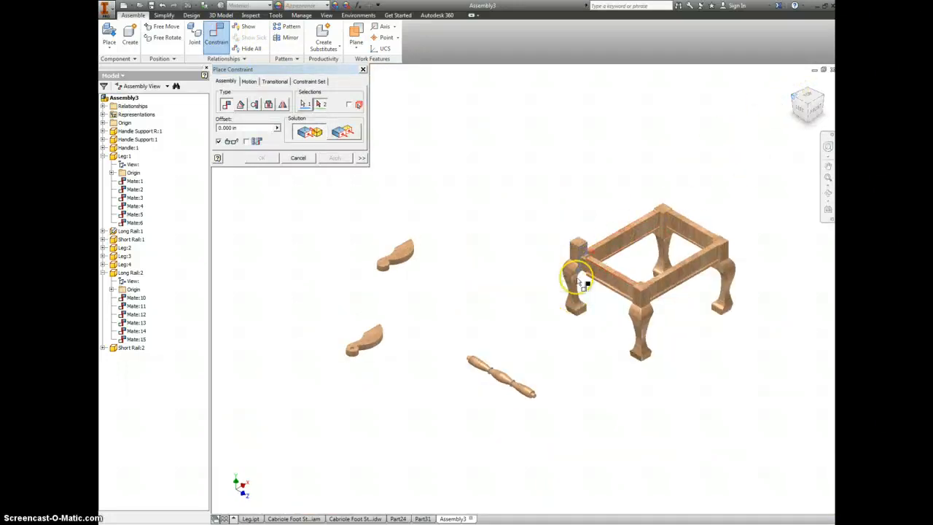
shift+middle_drag(575, 283, 583, 241)
scroll(539, 217, up, 8)
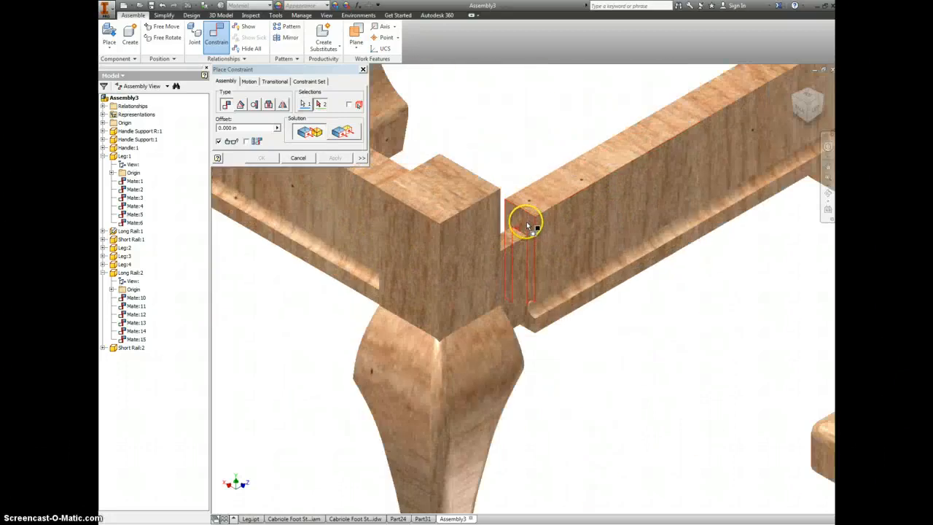
click(527, 226)
click(337, 158)
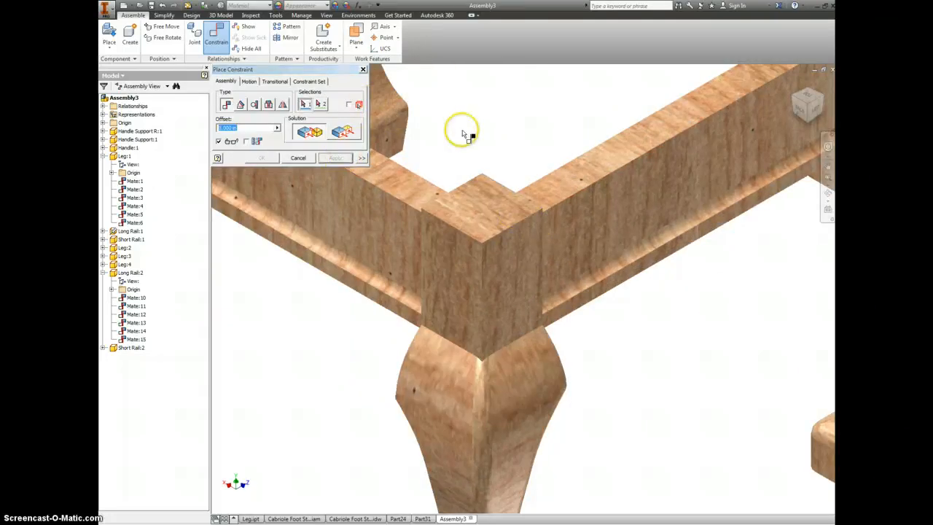
Mate a handle support's broad flat face to the leg face that abuts one end of Long Rail:2, with 0.000 in offset
key(F6)
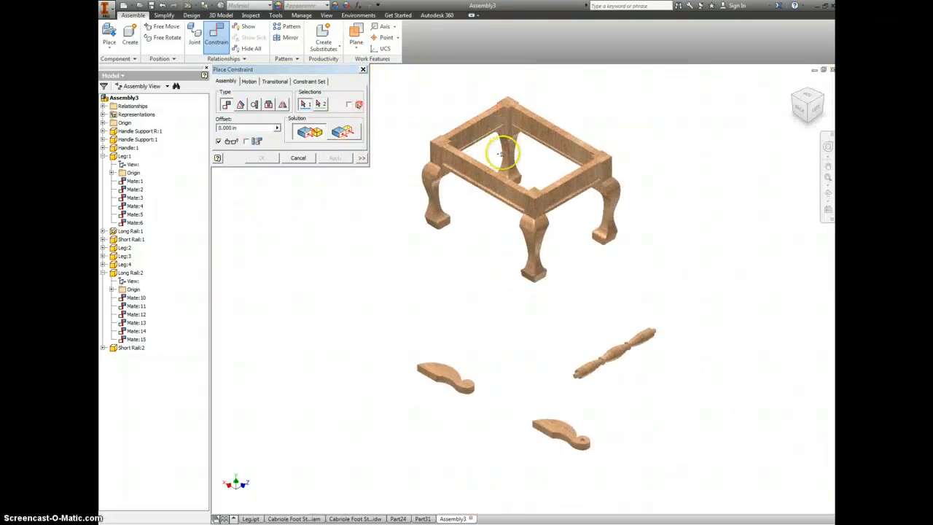
middle_drag(500, 146, 511, 208)
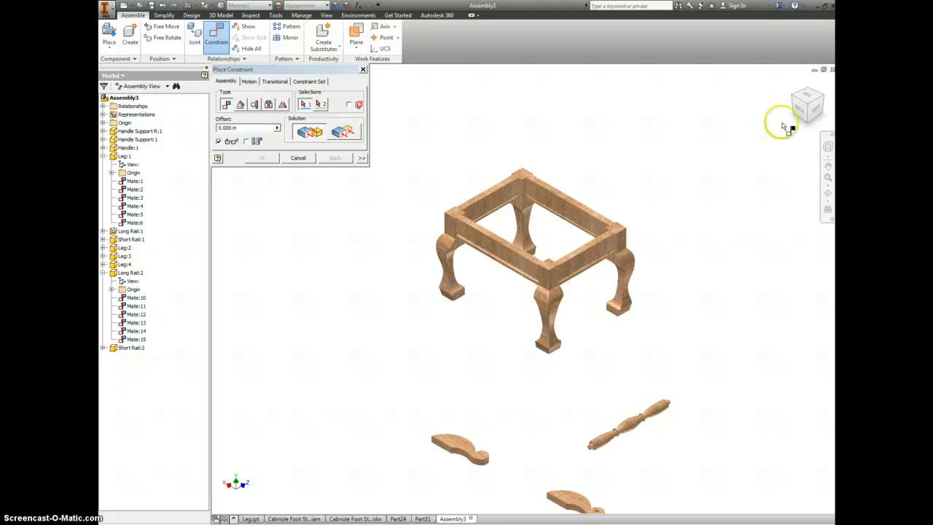
click(808, 114)
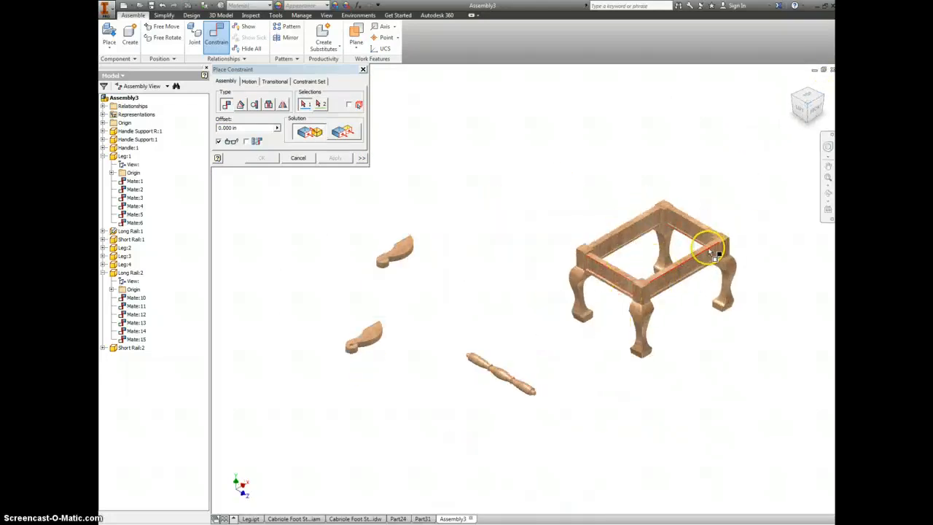
click(407, 245)
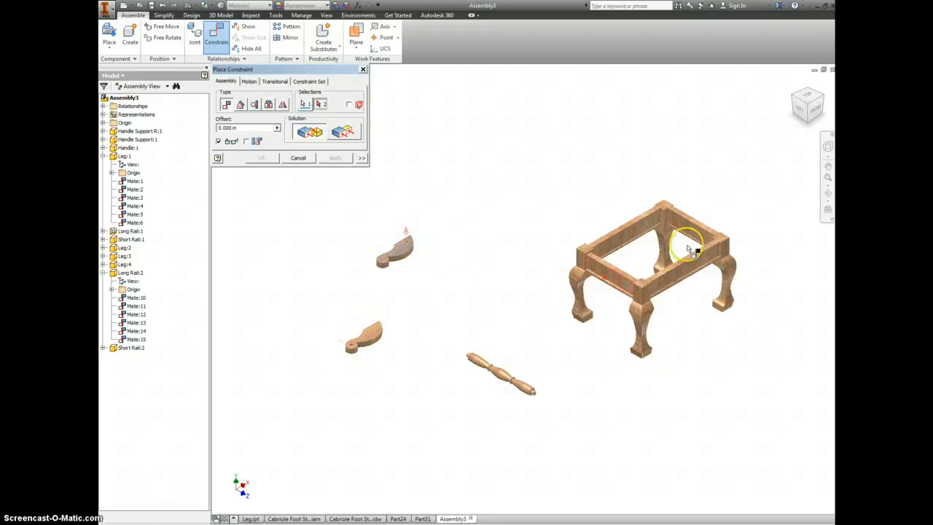
scroll(718, 243, up, 5)
scroll(714, 255, up, 5)
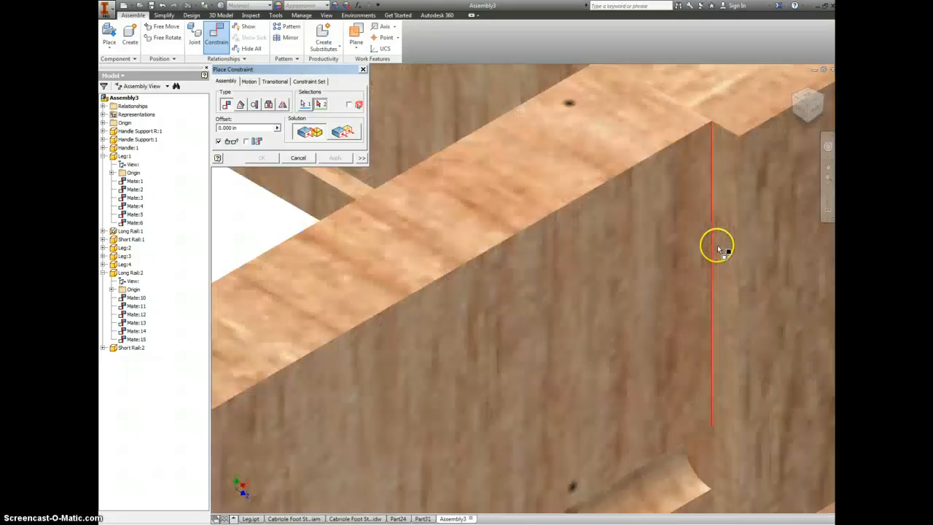
scroll(714, 259, down, 5)
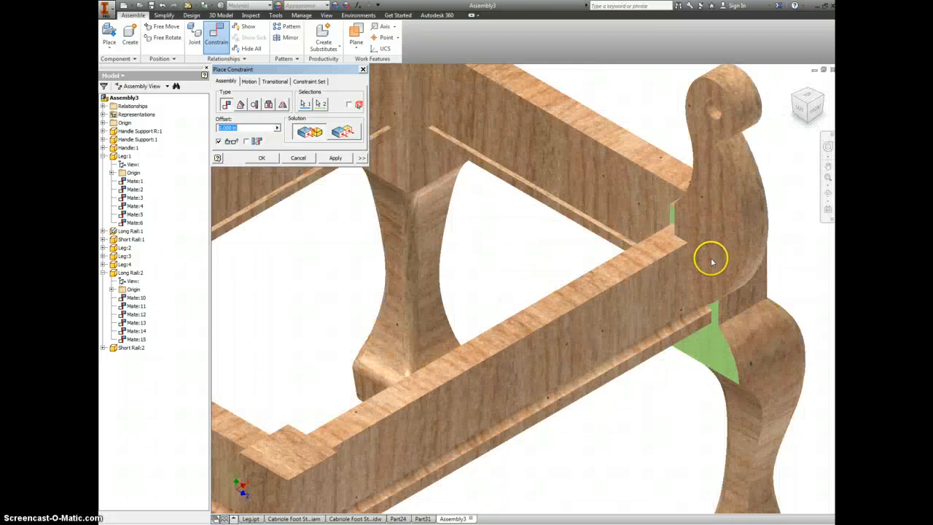
click(337, 158)
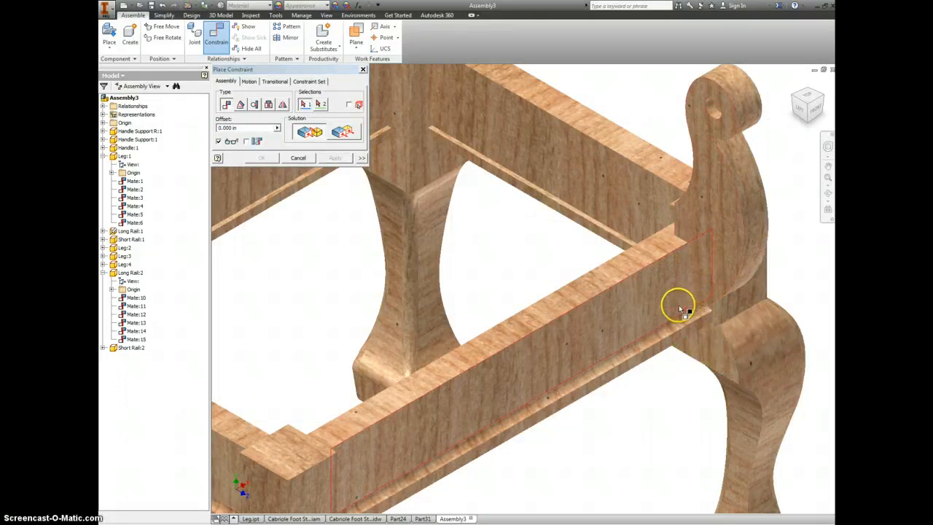
Mate the outer face of Long Rail:2 to the flat lower inner face of the handle support with 0.000 in offset
scroll(679, 306, up, 2)
scroll(681, 288, down, 4)
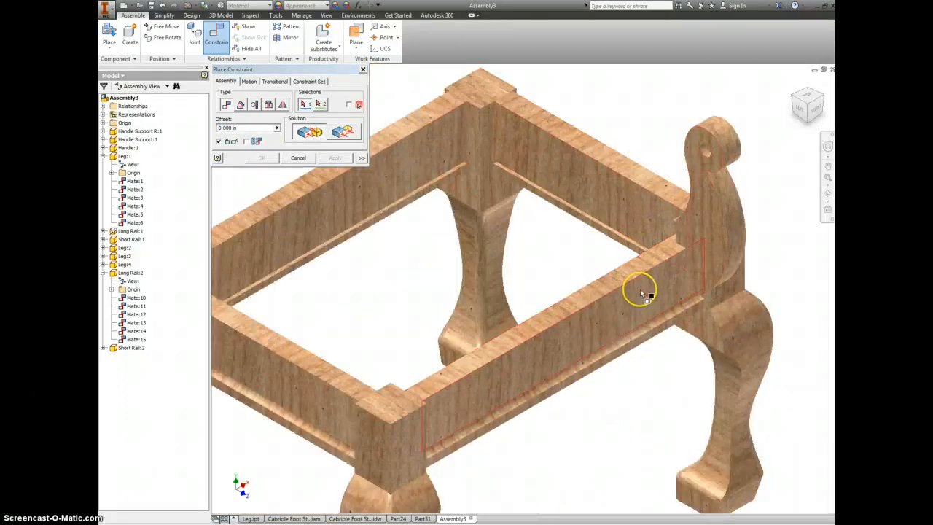
click(642, 294)
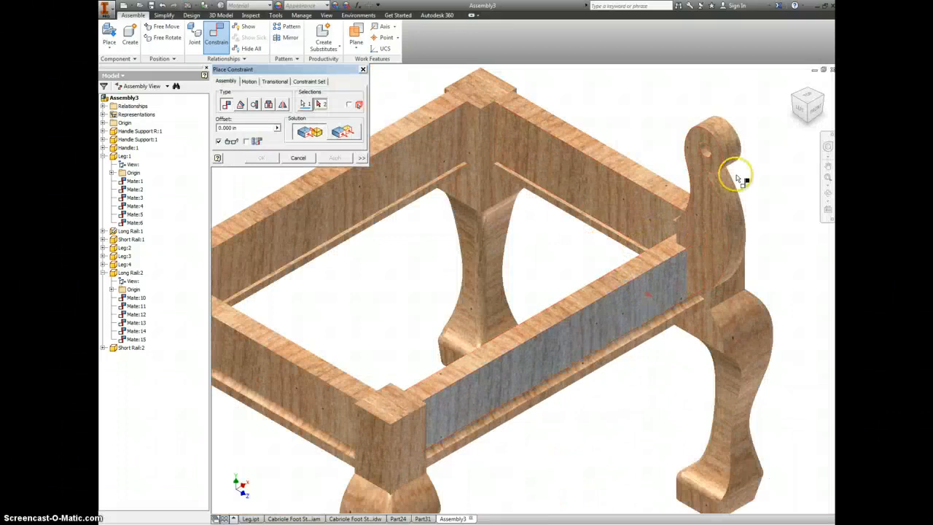
click(795, 104)
scroll(491, 156, up, 8)
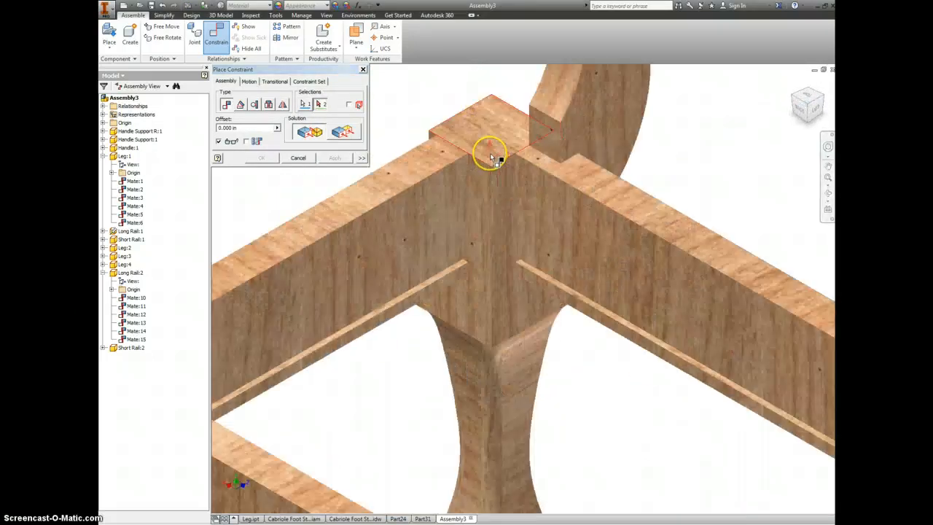
click(591, 124)
scroll(539, 131, down, 5)
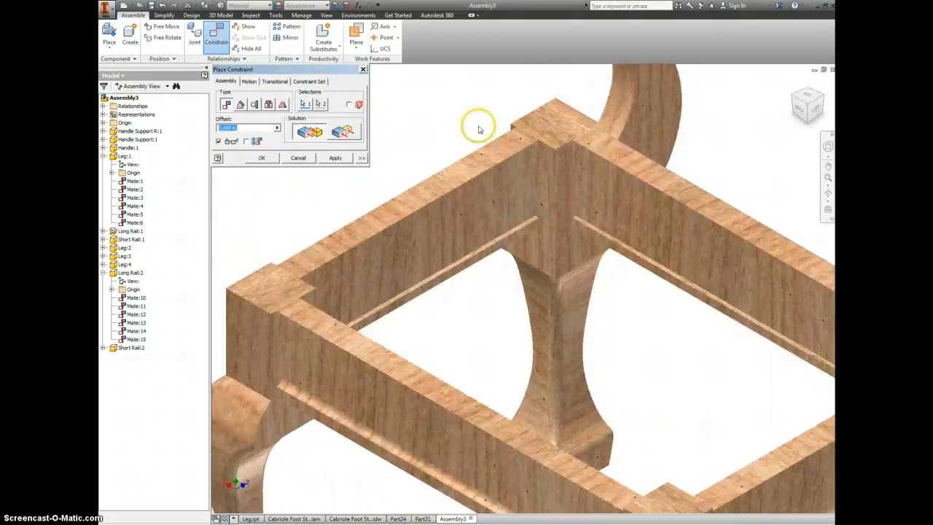
click(337, 156)
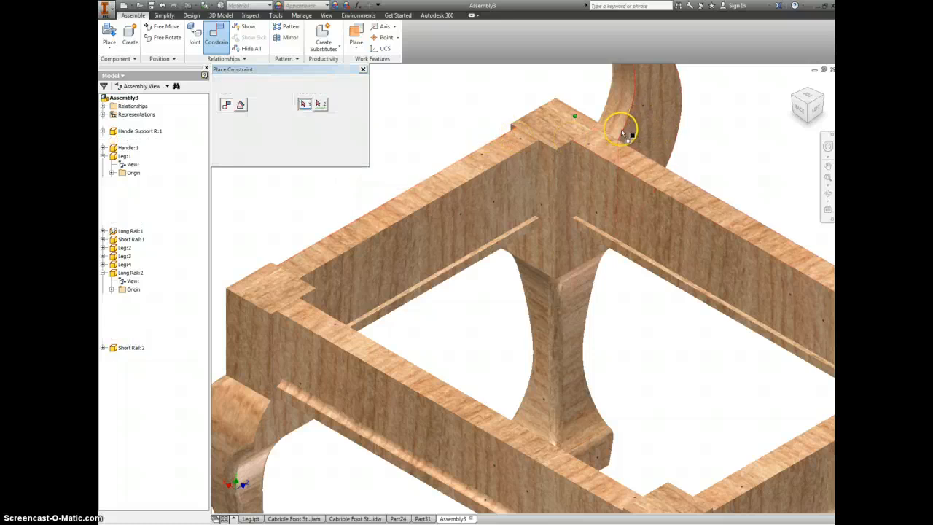
Mate the handle support's notch edge to the top outer edge of Long Rail:2 with 0.000 in offset
scroll(611, 138, up, 5)
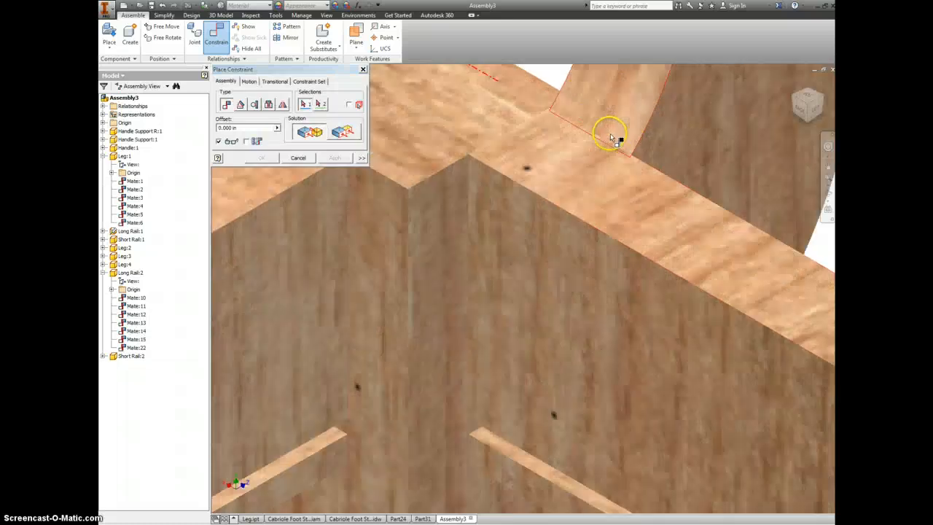
click(650, 168)
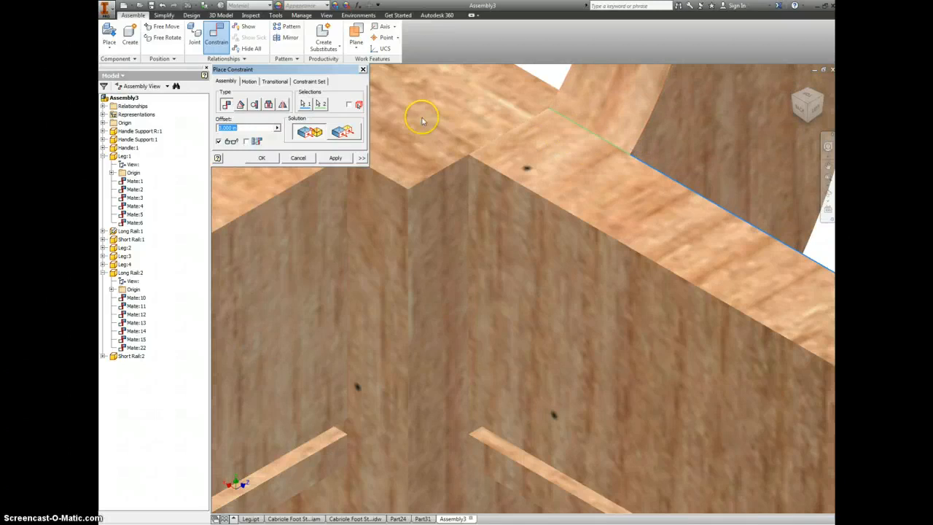
click(333, 158)
scroll(492, 184, down, 5)
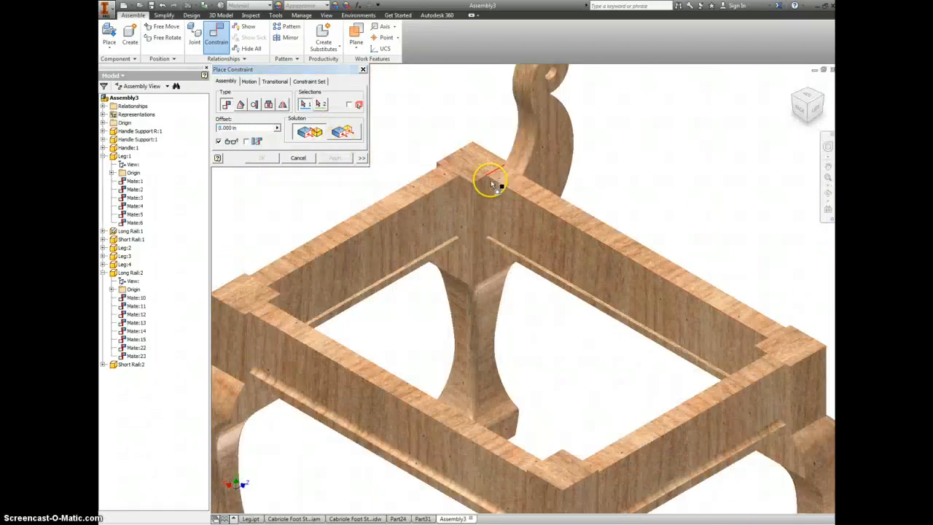
Mate the broad flat face of Handle Support R:1 to the leg face abutting the other end of Long Rail:2, with 0.000 in offset
scroll(501, 176, down, 5)
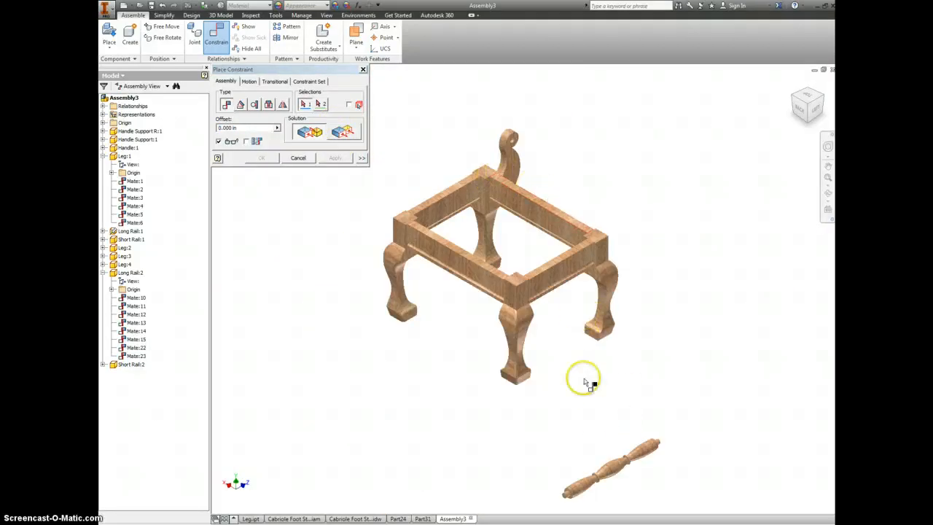
scroll(564, 379, down, 5)
scroll(564, 441, up, 6)
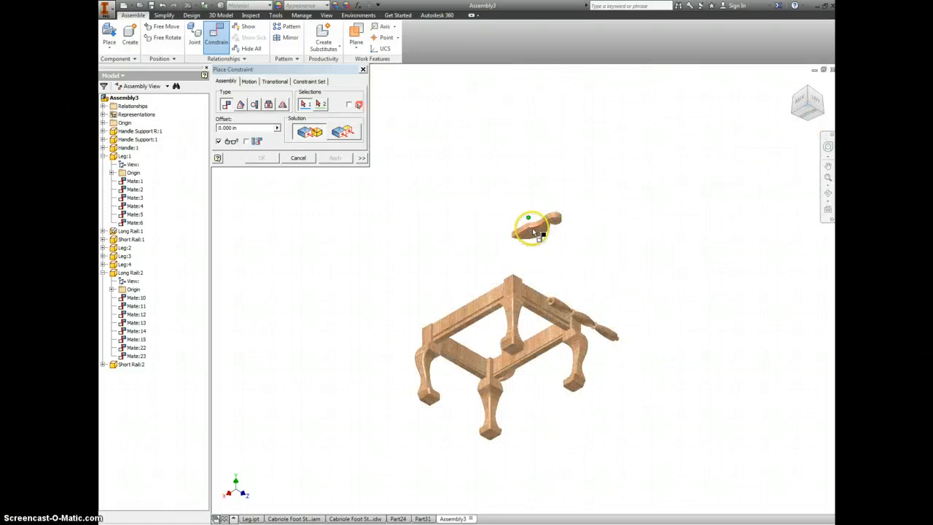
scroll(533, 229, up, 5)
click(519, 256)
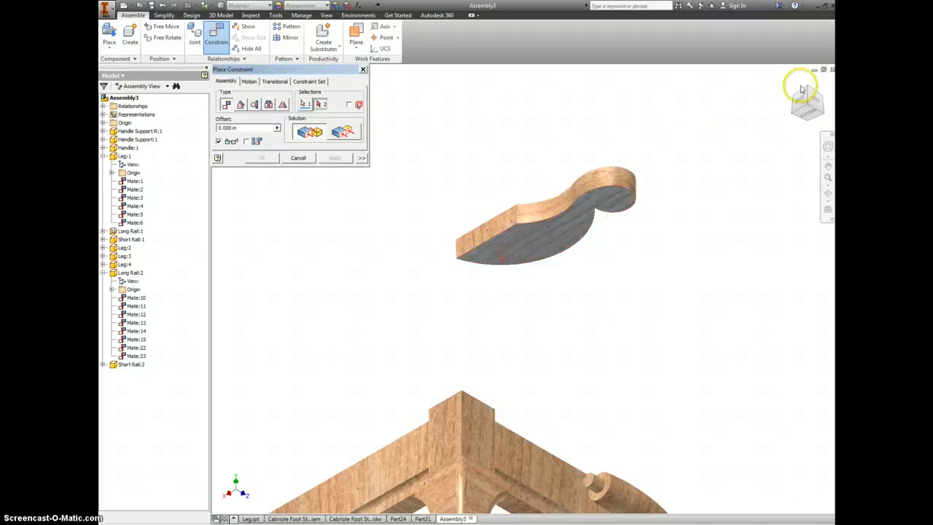
click(798, 98)
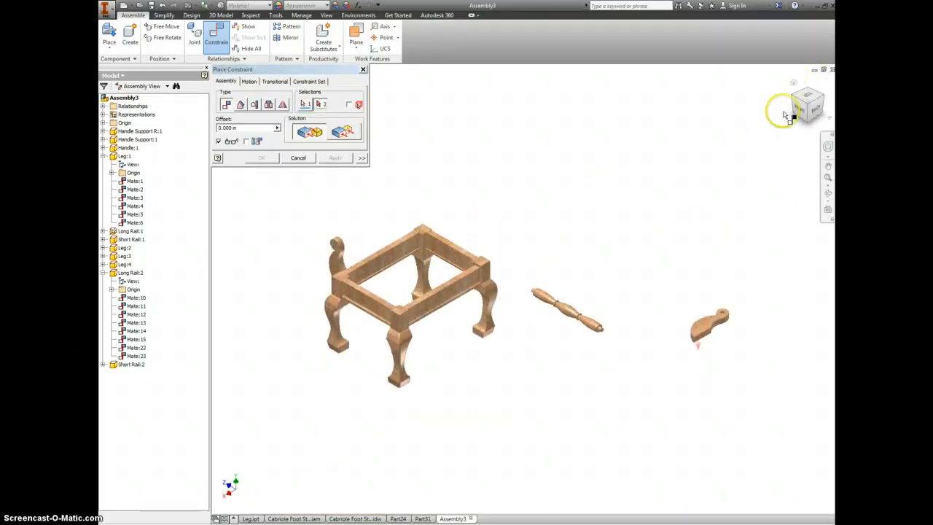
shift+middle_drag(655, 177, 471, 292)
scroll(481, 328, up, 5)
scroll(481, 328, up, 3)
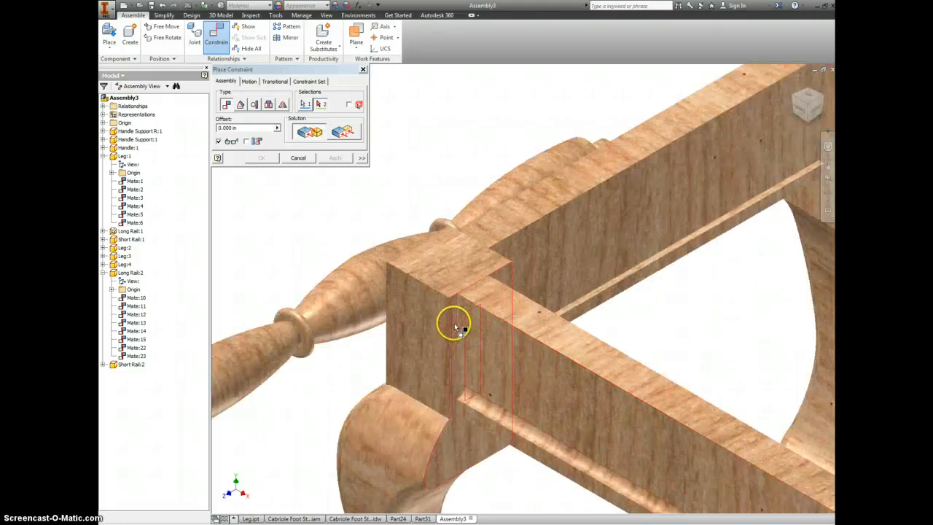
click(455, 323)
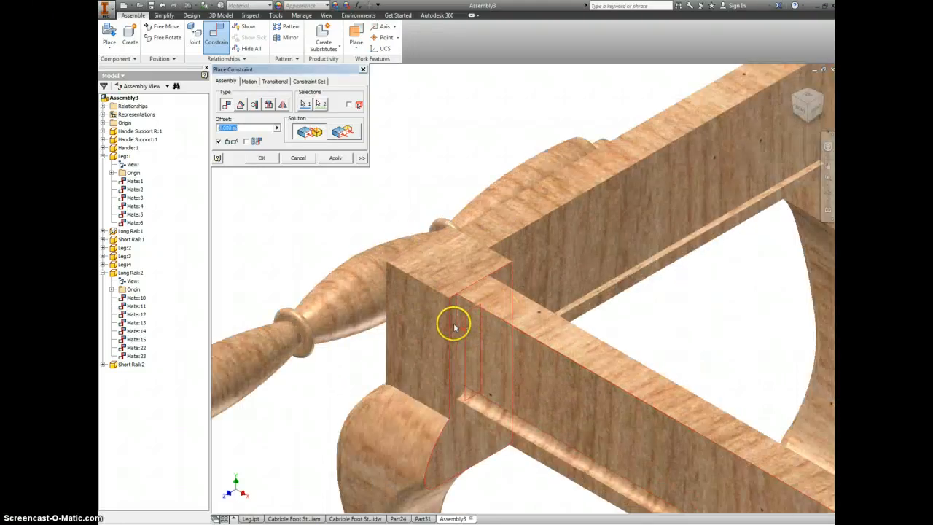
click(338, 158)
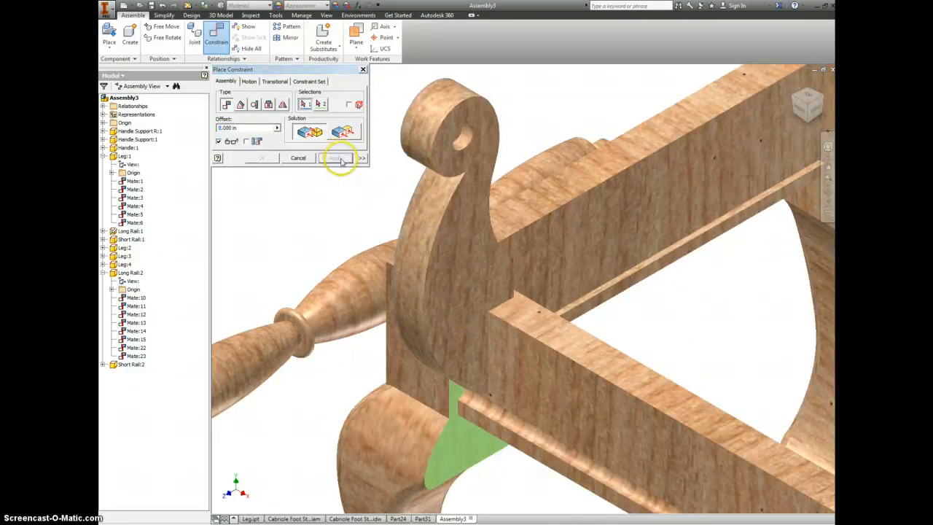
Mate the outer face of Long Rail:2 to the flat lower inner face of Handle Support R:1 with 0.000 in offset
click(523, 362)
click(824, 97)
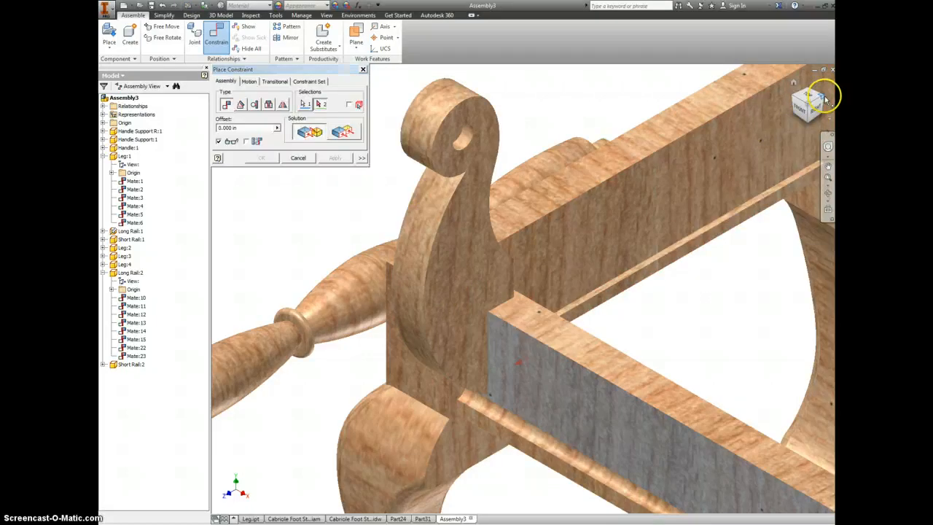
scroll(461, 210, up, 5)
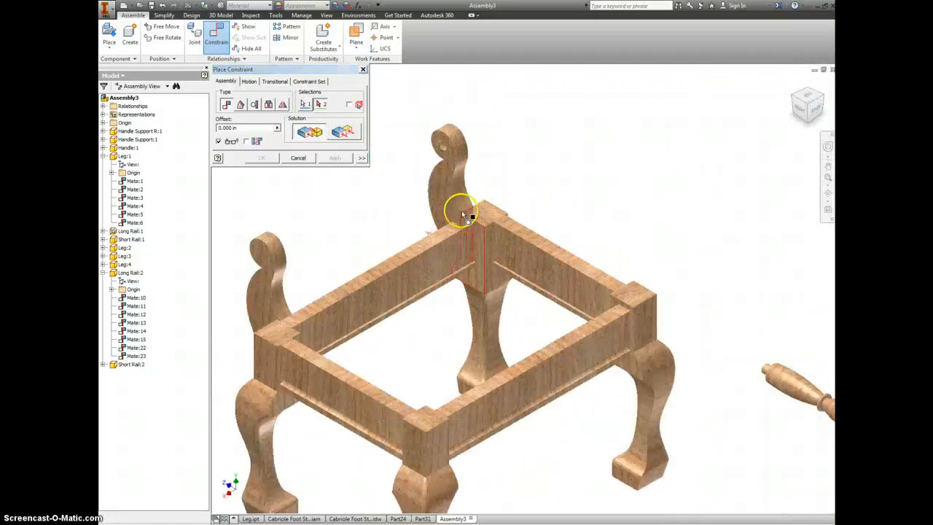
click(476, 222)
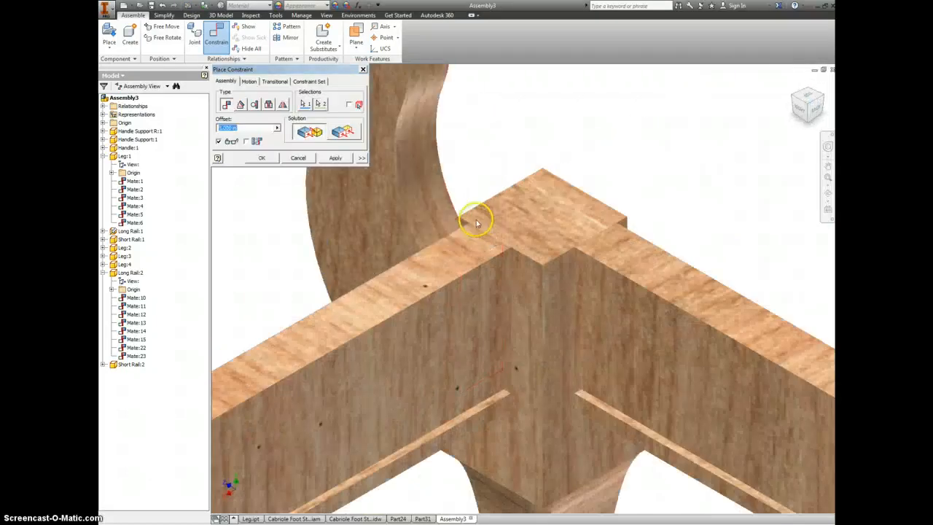
click(334, 159)
Raise Handle Support R:1 and mate its notch edge to the top outer edge of Long Rail:2 with 0.000 in offset
click(362, 70)
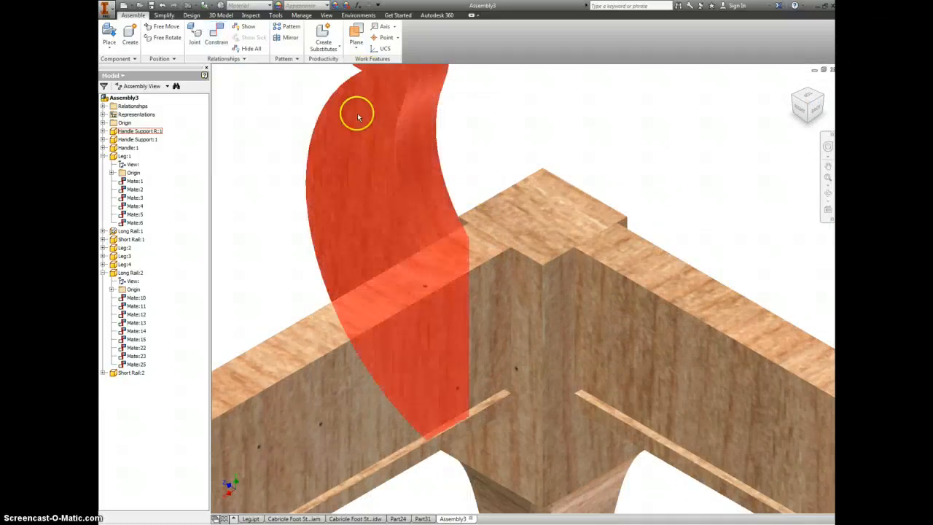
click(362, 159)
click(255, 204)
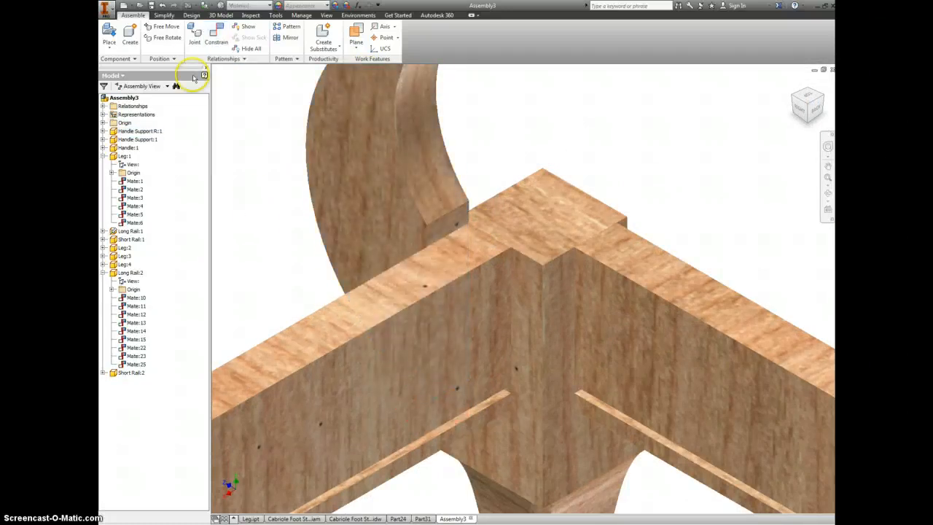
click(216, 35)
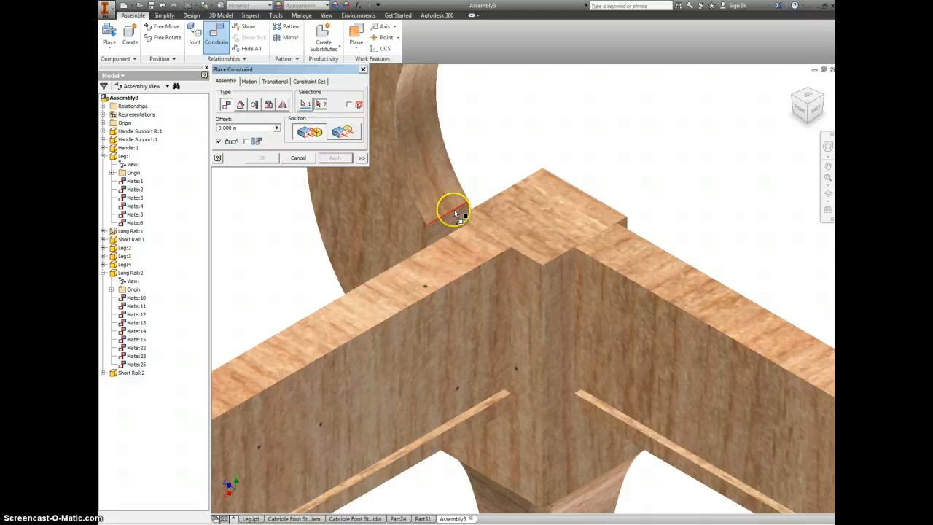
click(401, 262)
click(331, 159)
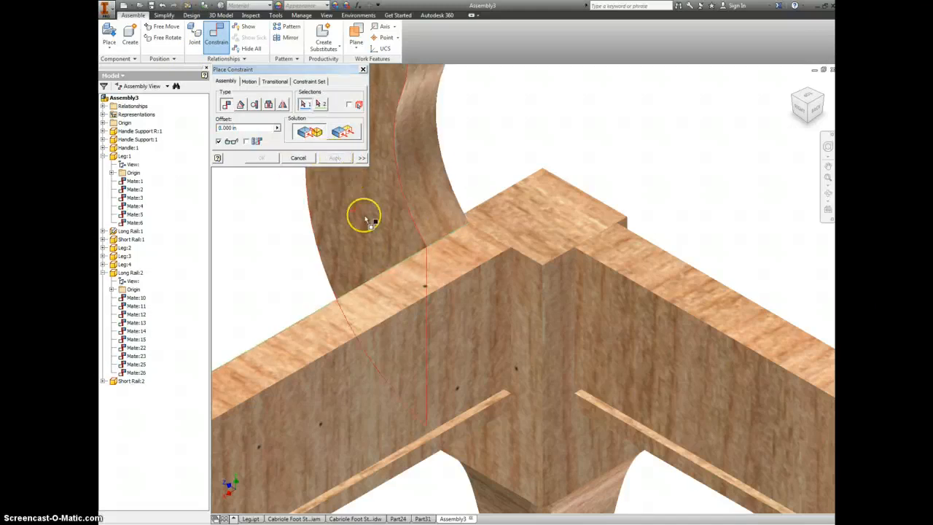
Add an Insert constraint with 0.000 in offset between the handle's end shoulder and the hole in Handle Support R:1
scroll(361, 214, up, 5)
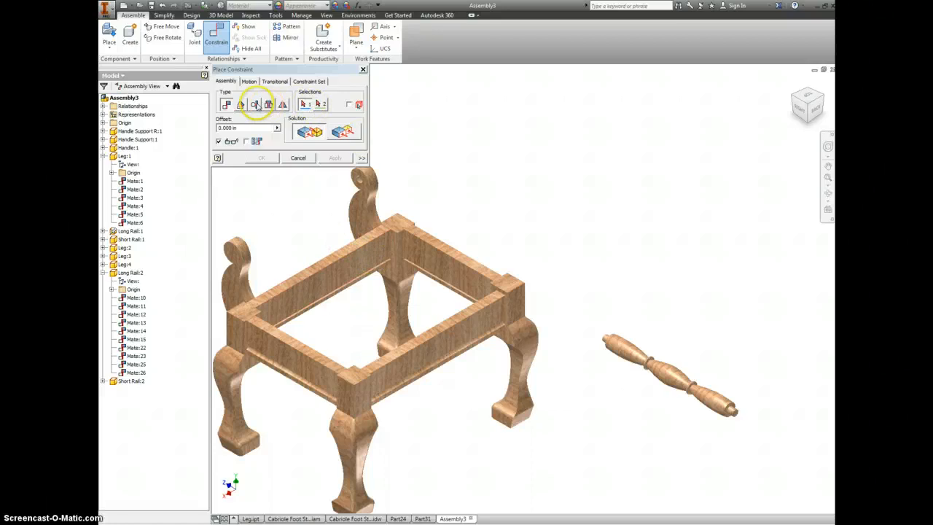
click(268, 104)
scroll(605, 337, down, 3)
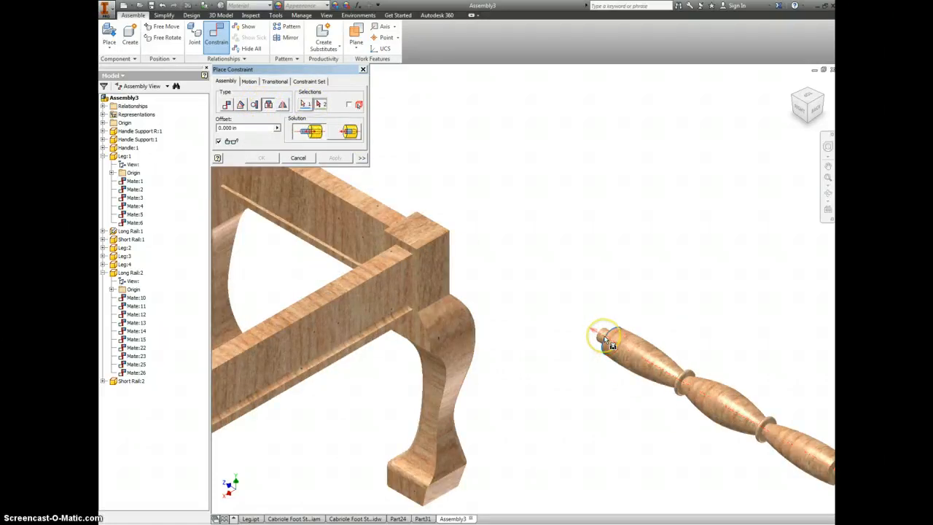
scroll(605, 337, up, 4)
scroll(520, 273, down, 4)
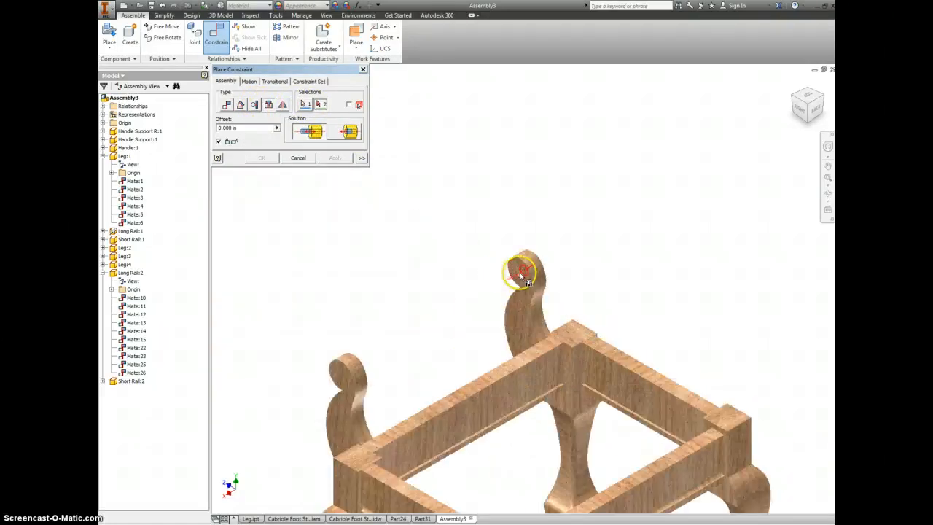
click(520, 274)
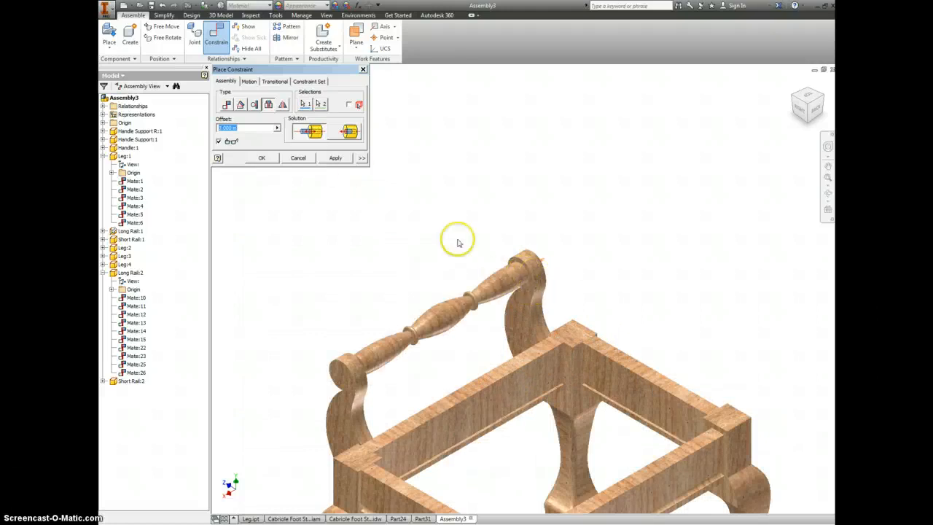
click(335, 157)
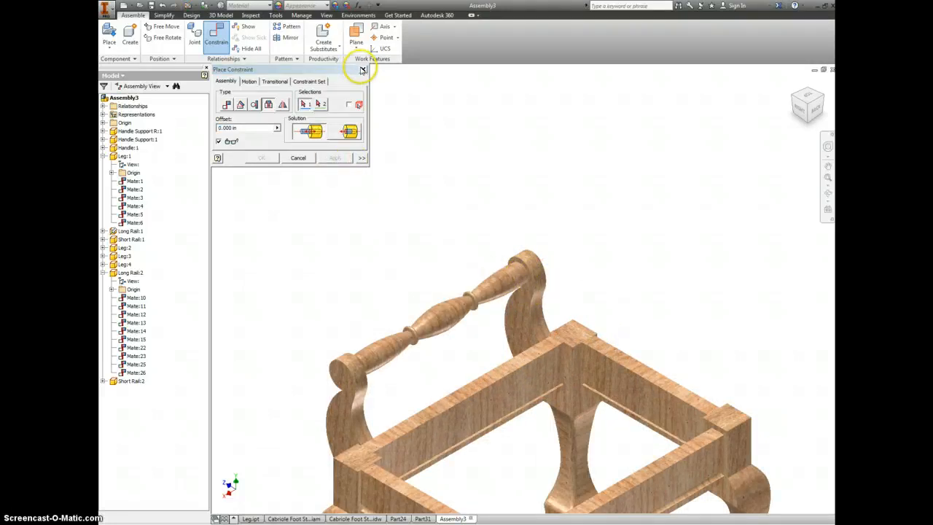
click(362, 70)
click(493, 296)
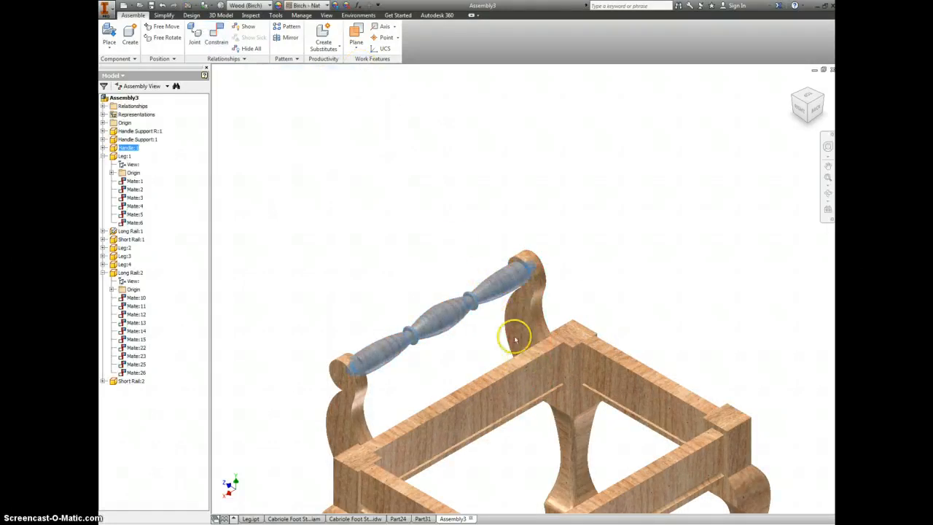
click(667, 166)
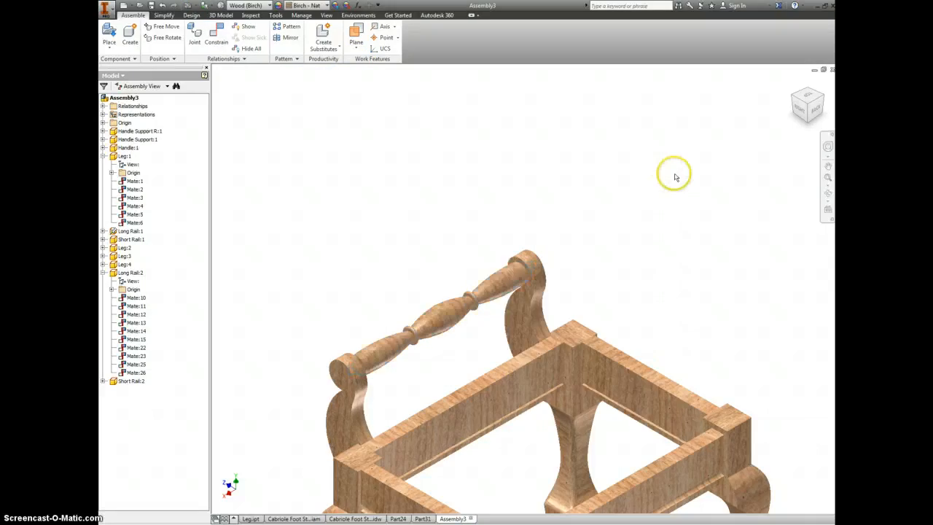
scroll(675, 176, down, 3)
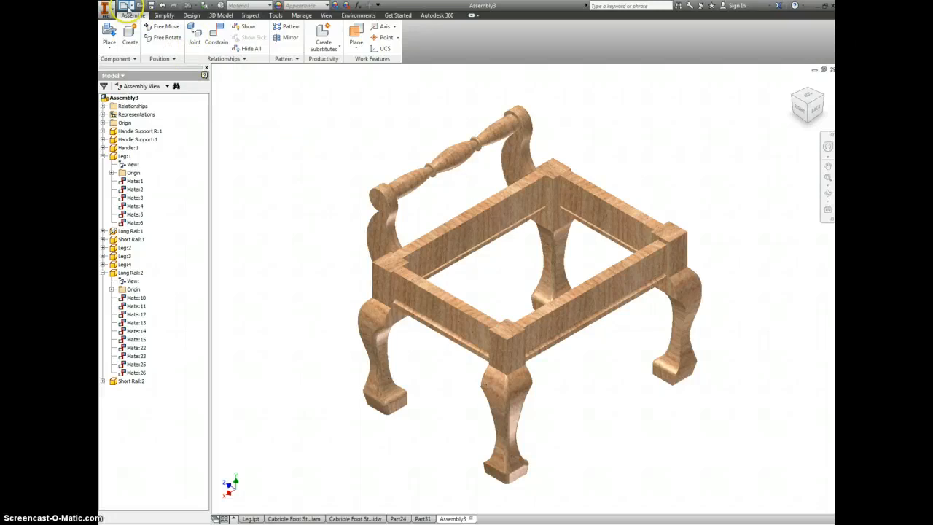
Create a new presentation with a view of Cabriole Foot Stool.iam, using the Manual explosion method
click(132, 6)
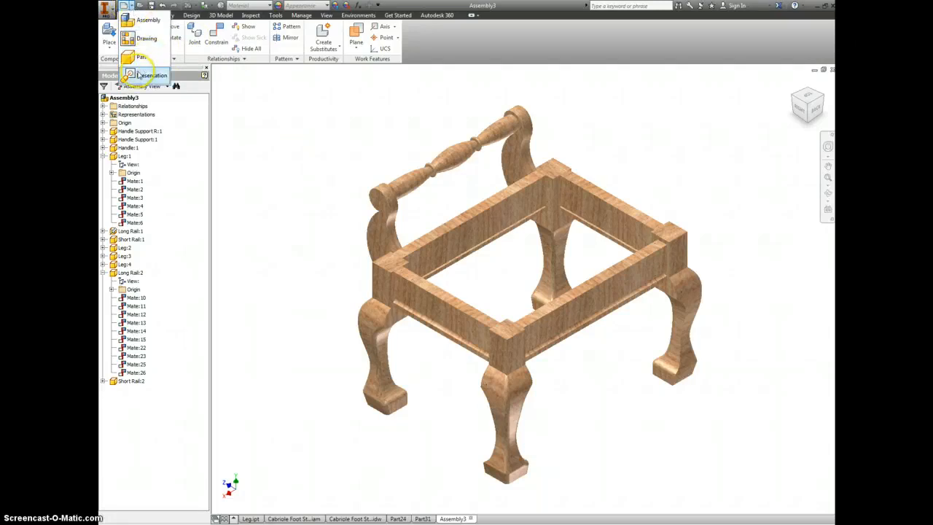
click(133, 75)
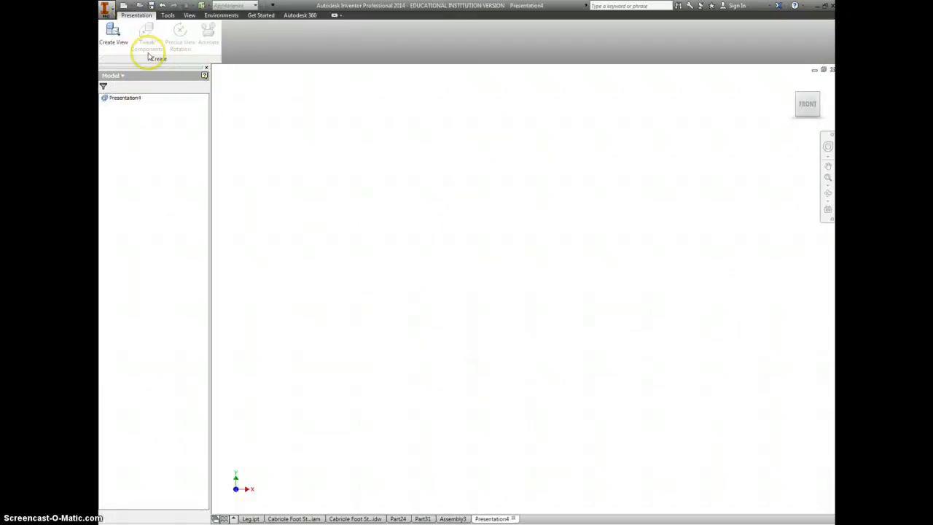
click(112, 30)
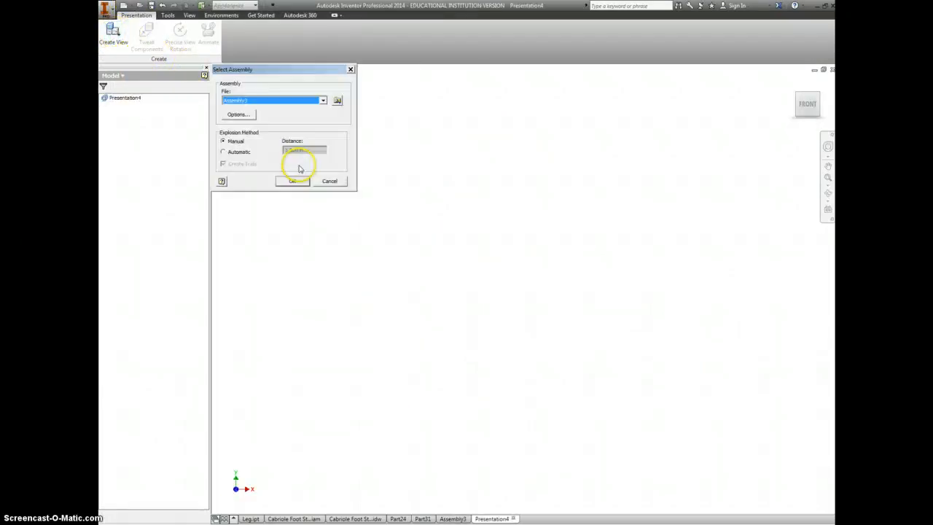
click(337, 101)
click(275, 86)
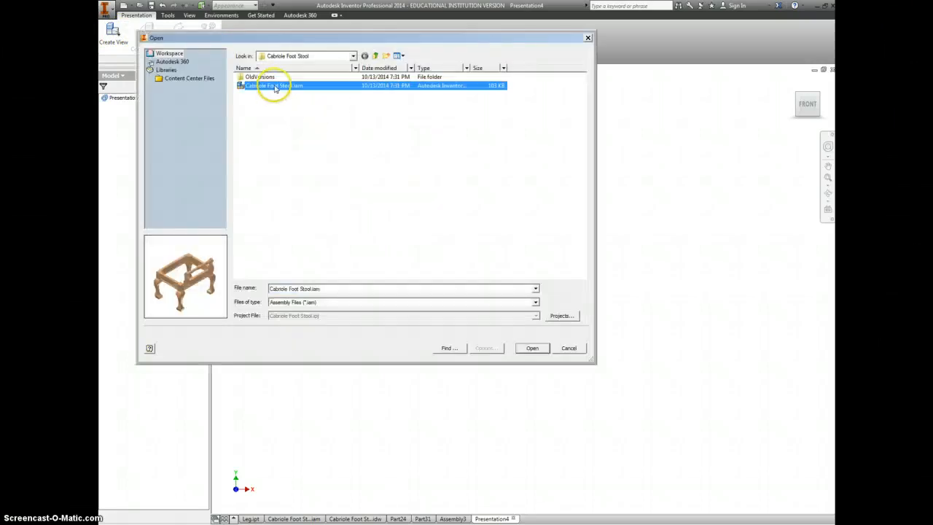
click(530, 347)
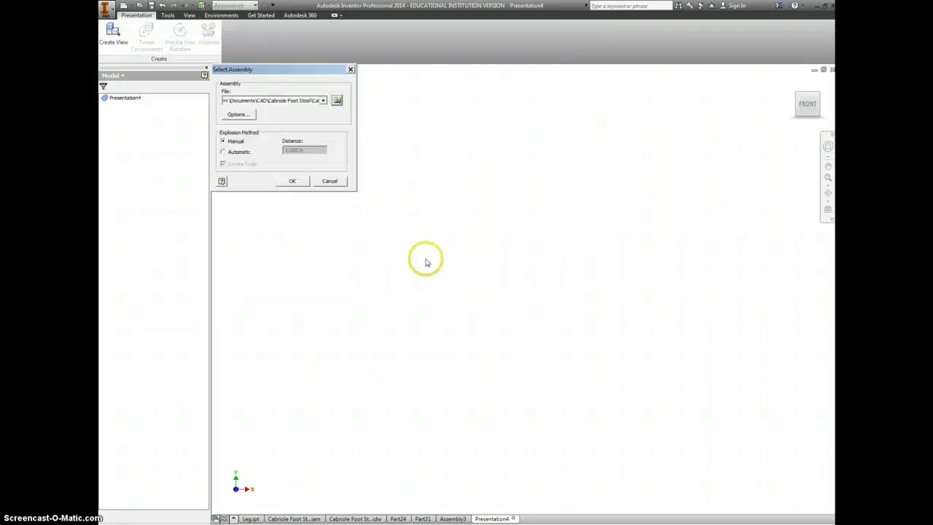
click(292, 181)
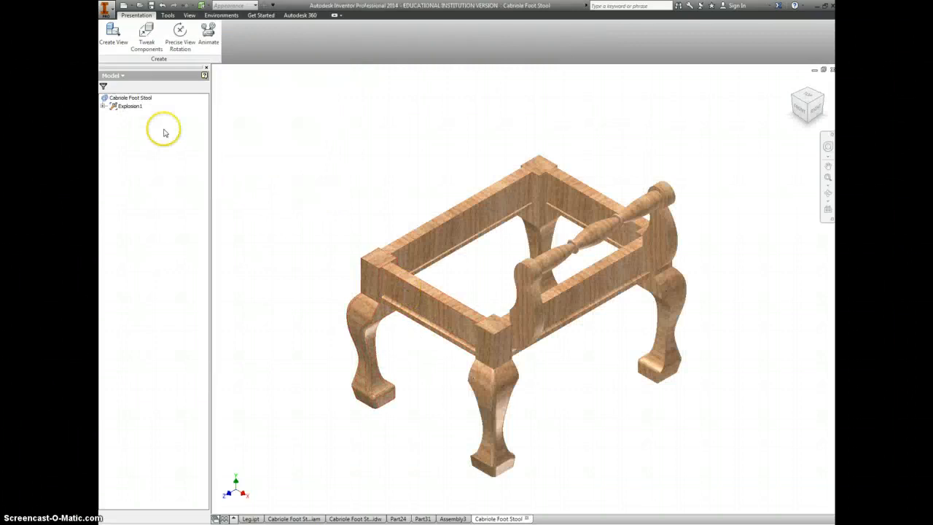
Tweak the handle and both handle supports together about 7 in along Z, straight out from the long rail's outer face
click(147, 38)
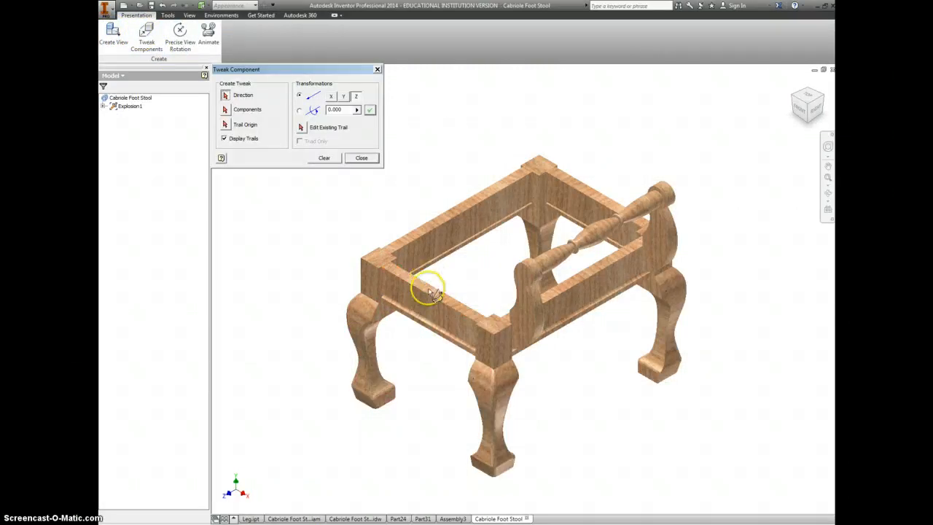
click(564, 306)
click(539, 325)
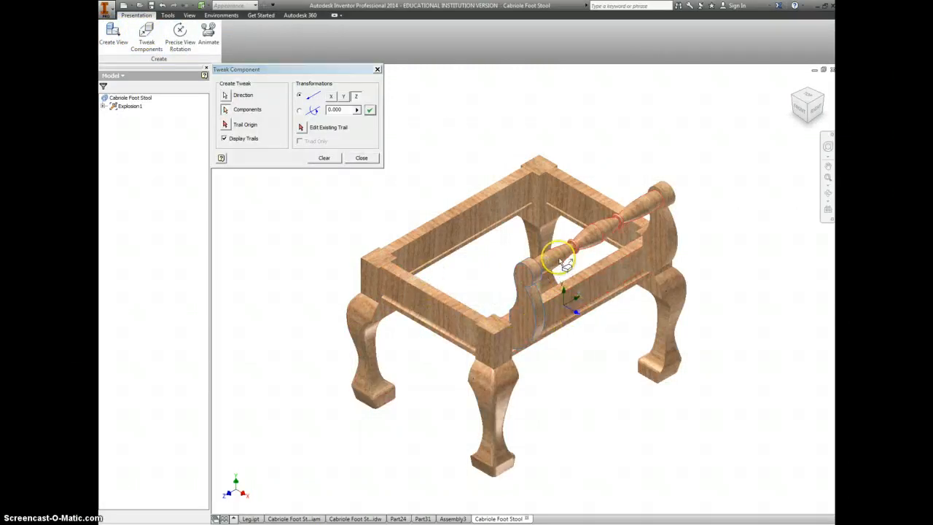
click(563, 256)
click(656, 239)
drag(676, 250, 760, 299)
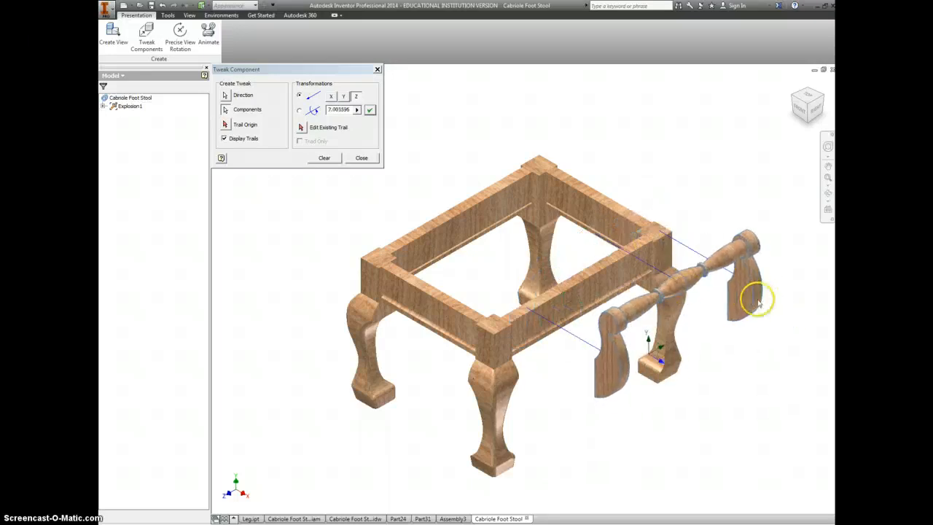
click(332, 166)
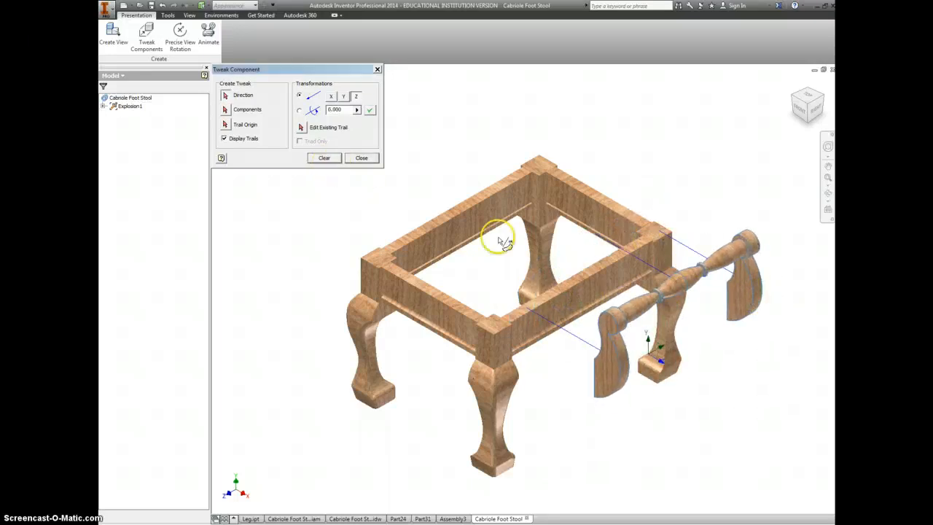
Tweak each handle support outward along the handle's axis, off the handle's ends, moving the second one about 2.26 in
click(604, 365)
drag(604, 364, 551, 356)
click(325, 158)
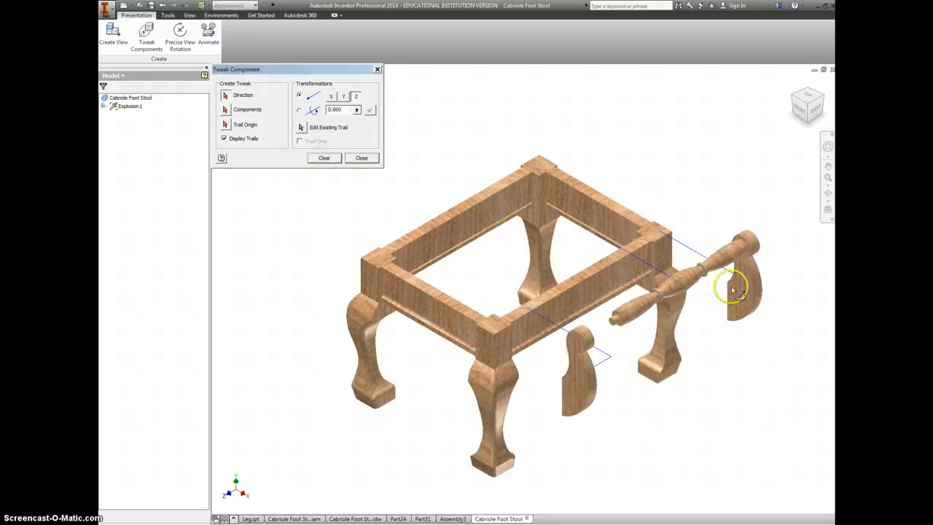
click(745, 291)
drag(755, 285, 685, 236)
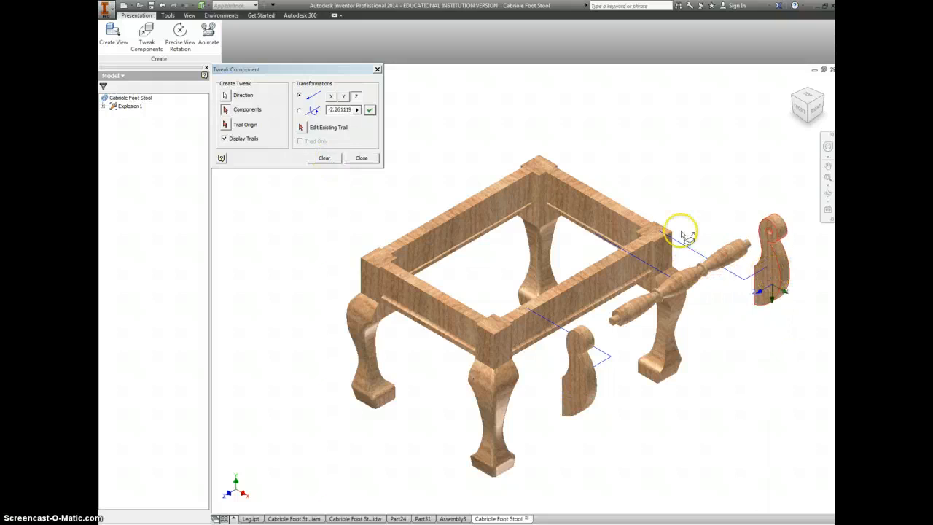
click(325, 158)
Tweak the long rail opposite the handle together with its two attached legs straight outward, away from the short rails
click(403, 259)
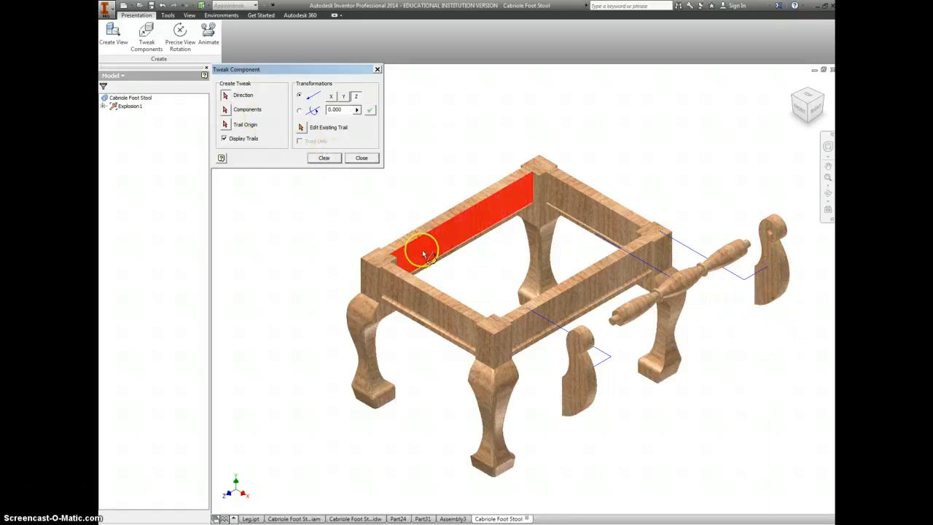
click(435, 245)
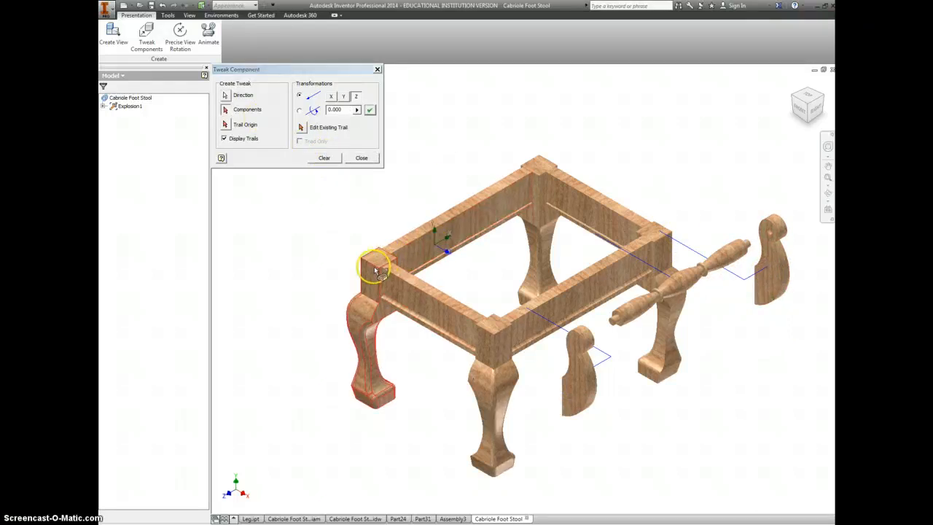
click(375, 271)
click(522, 185)
drag(532, 166, 406, 135)
click(325, 158)
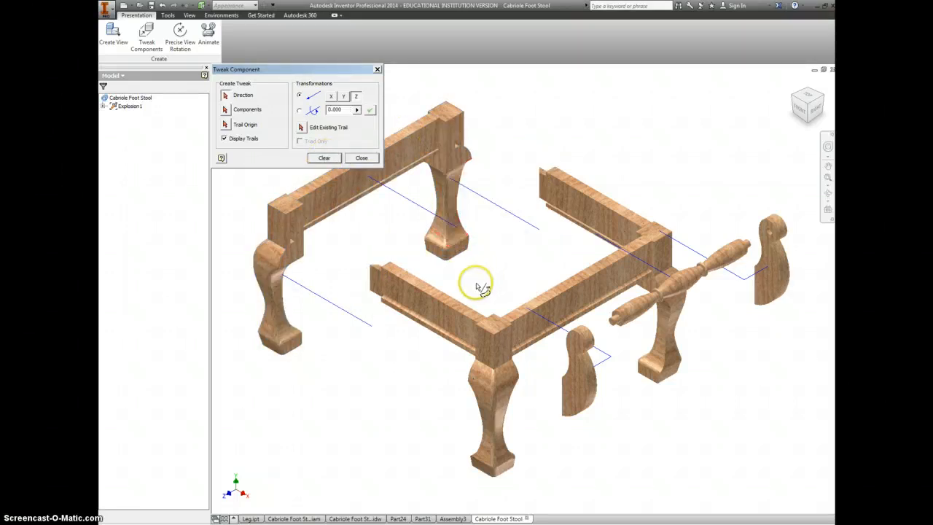
Tweak the handle-side long rail together with its two legs about 2.85 in along Z, outward from the short rails
click(529, 327)
click(507, 344)
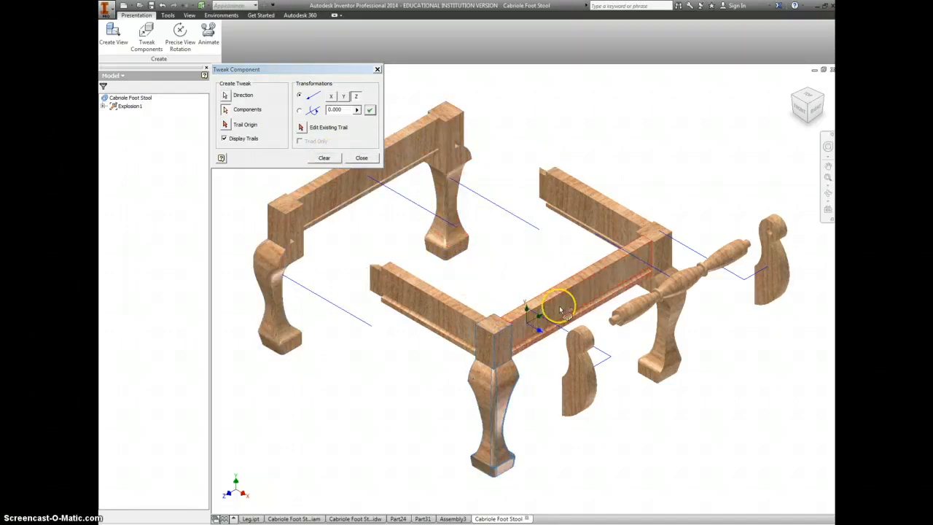
click(560, 311)
click(658, 252)
drag(661, 253, 694, 282)
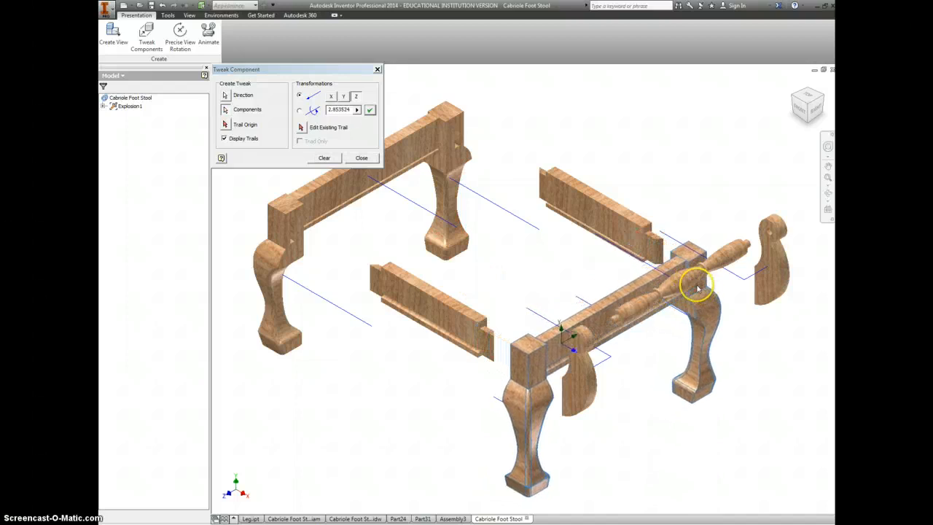
click(327, 160)
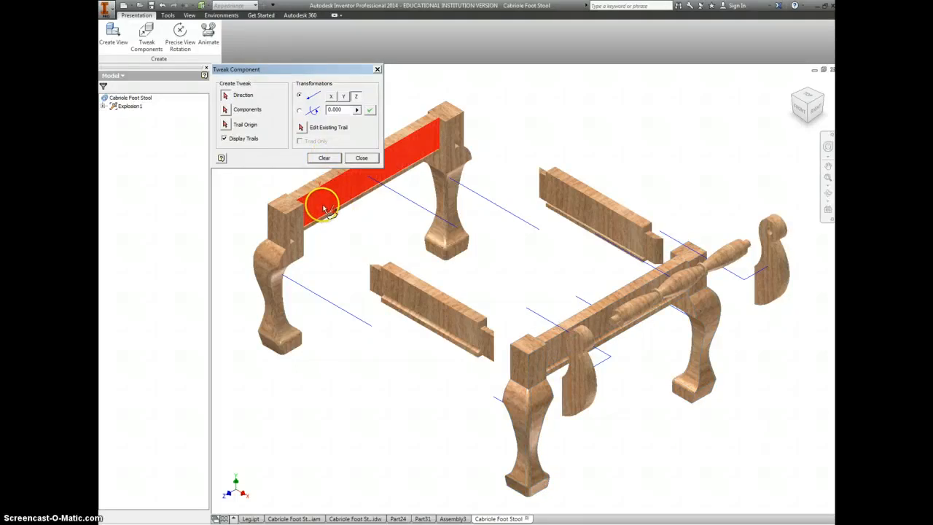
Tweak the two legs off the ends of the long rail opposite the handle, about 2.74 in and 2.23 in along Z
click(279, 224)
drag(267, 229, 232, 250)
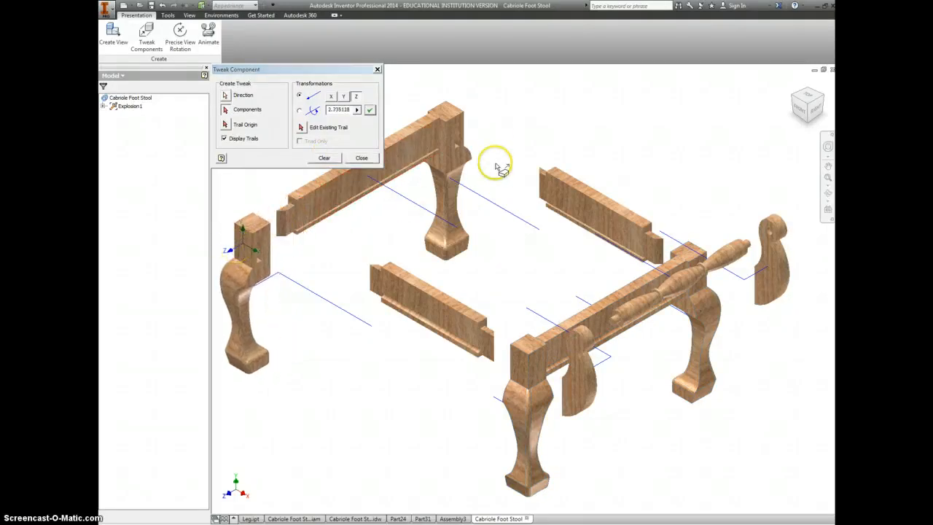
click(441, 140)
drag(446, 137, 474, 122)
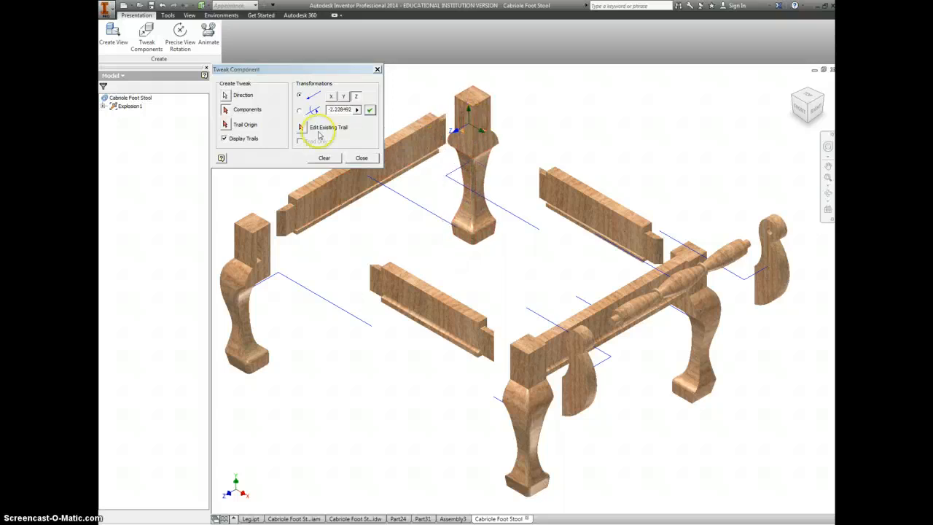
click(327, 159)
Tweak the two legs outward off the ends of the handle-side long rail, moving the second one about 2.17 in along Z
click(523, 366)
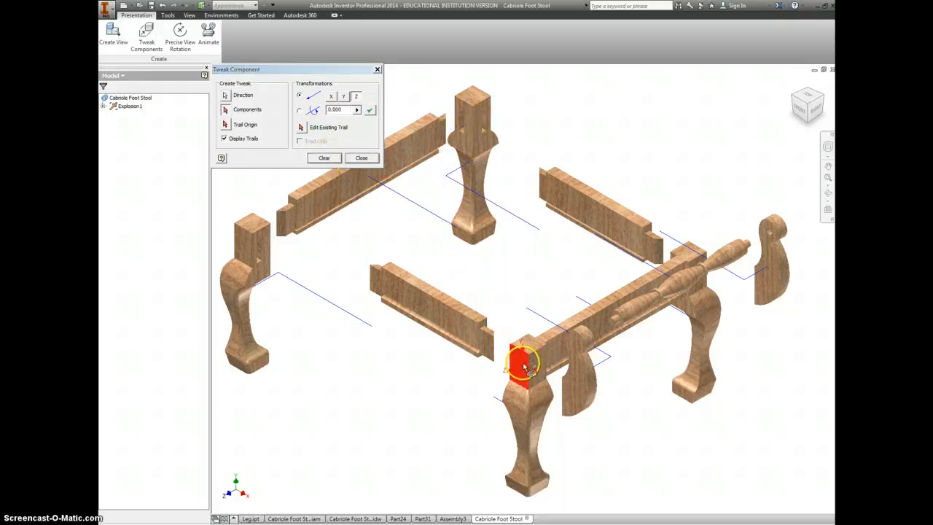
drag(524, 367, 491, 371)
click(324, 157)
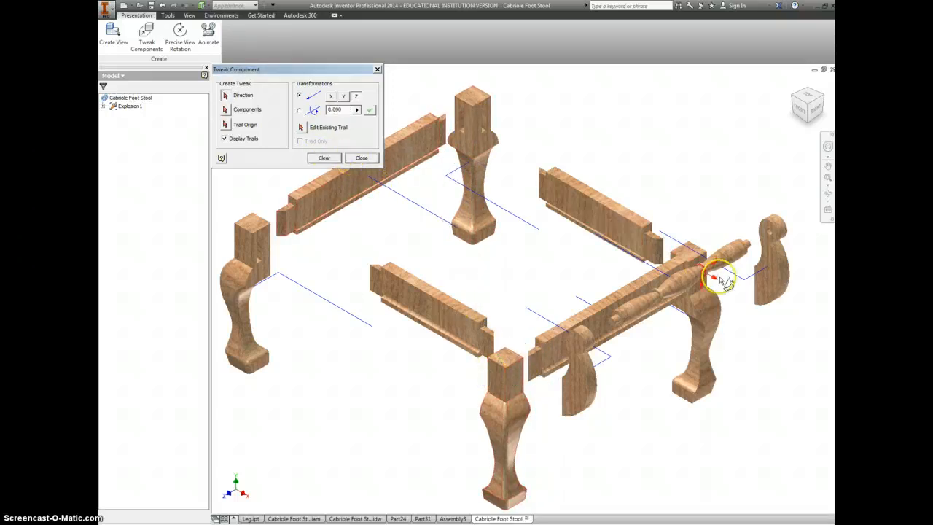
click(690, 295)
drag(682, 305, 724, 294)
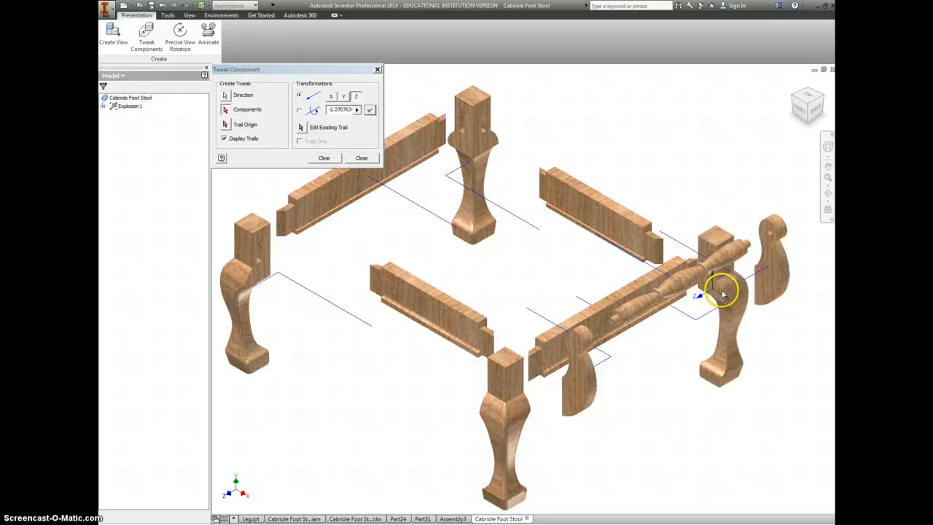
click(324, 157)
Tweak each short rail outward, perpendicular to its face, to line up between the separated legs, and finish tweaking
click(431, 311)
drag(430, 311, 400, 323)
click(328, 158)
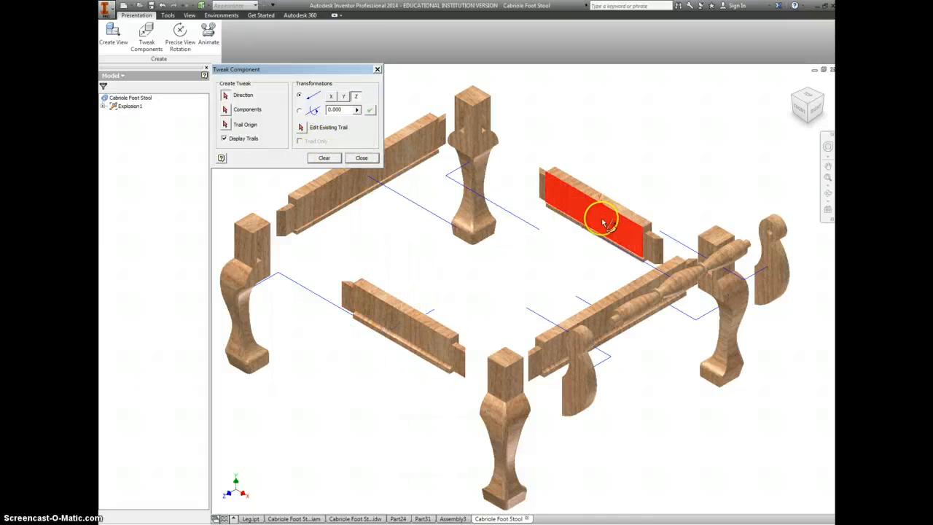
drag(603, 222, 614, 194)
click(324, 157)
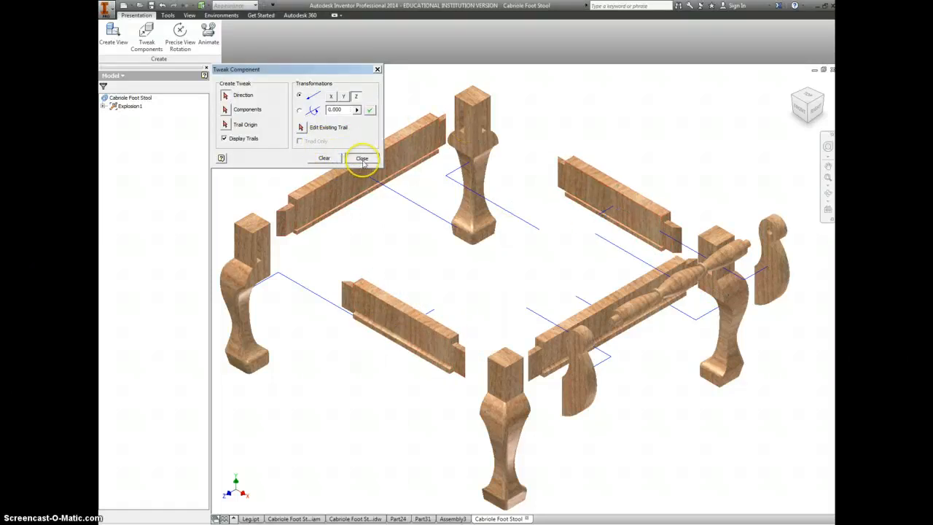
click(362, 159)
Play the explosion animation of the foot stool twice to review how the parts come together, and close the animation settings
click(209, 33)
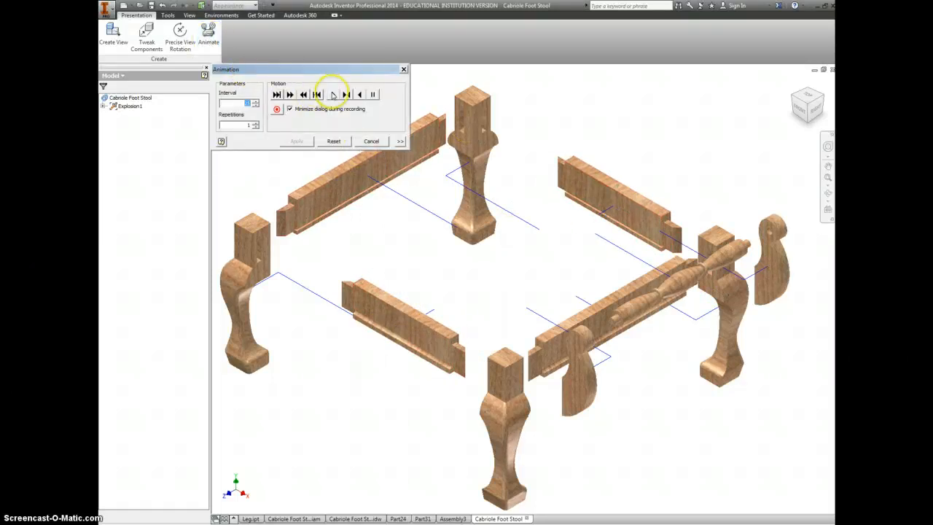
click(332, 95)
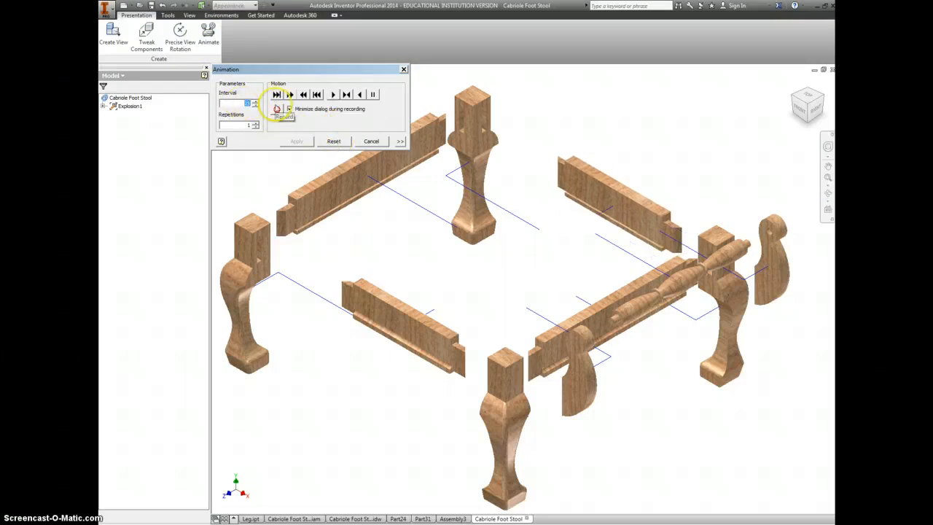
click(332, 94)
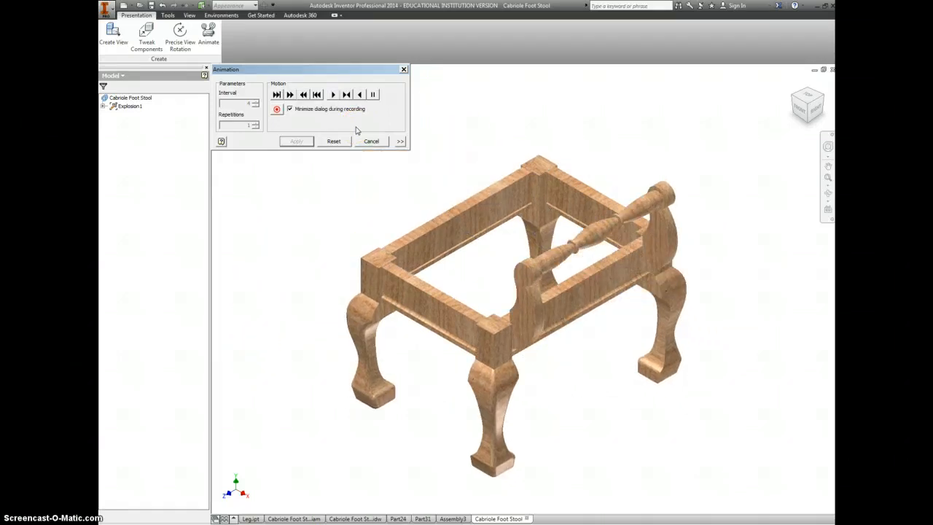
click(403, 70)
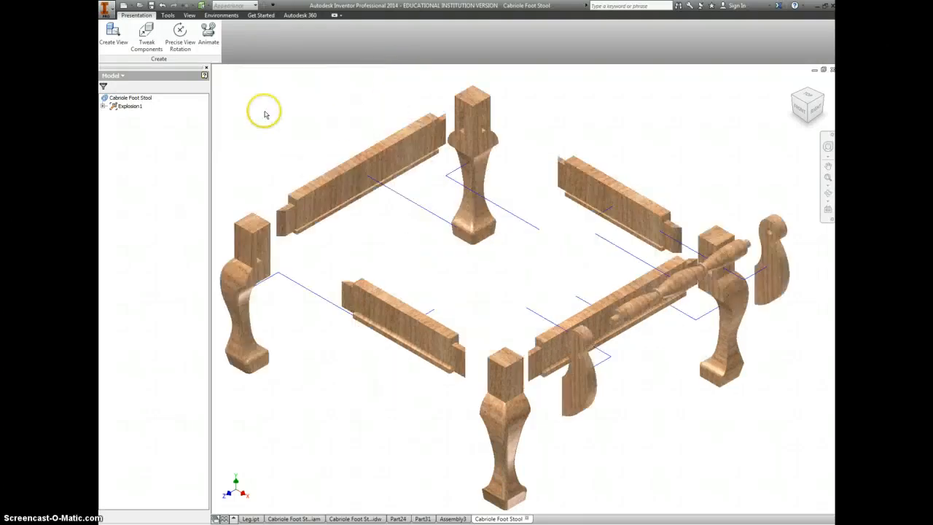